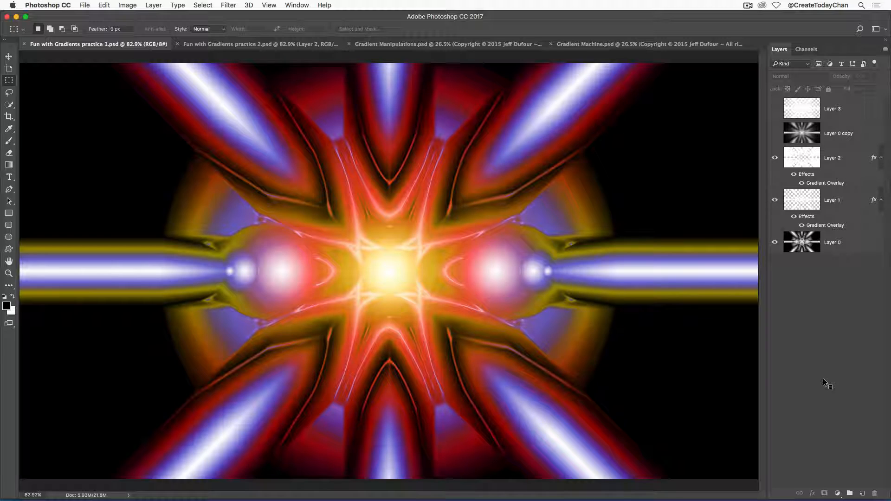
Cycle through the open example gradient documents to view them
key("ctrl+Tab")
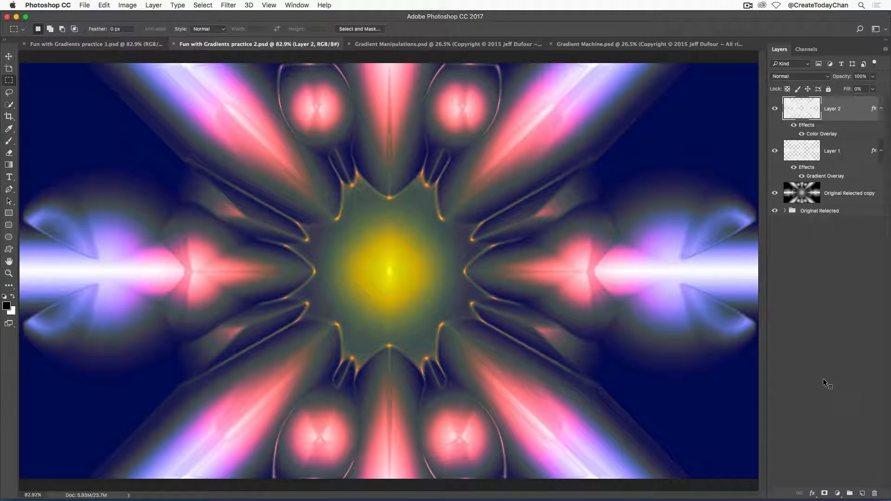
key("ctrl+Tab")
key("ctrl+Tab")
key("ctrl+shift+Tab")
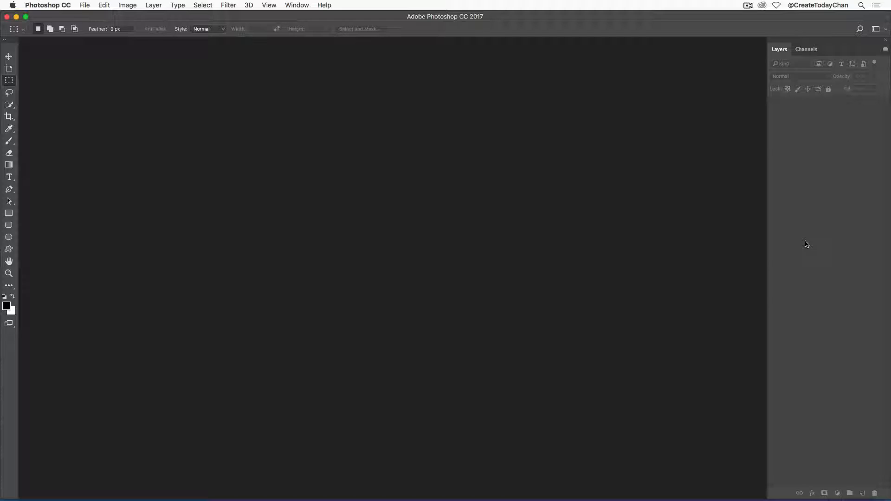
Create a new HDTV 1080p document, 1920 x 1080 px at 72 ppi, with a black background
left_click(86, 6)
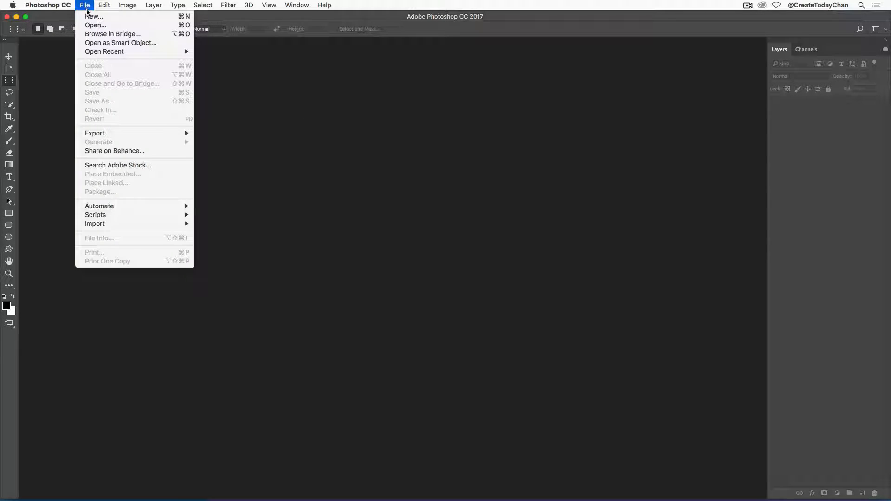
left_click(91, 17)
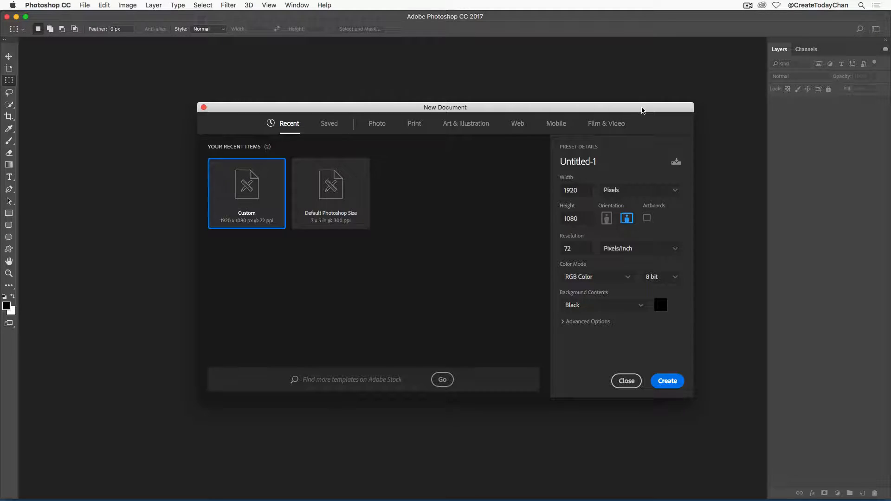
left_click(609, 125)
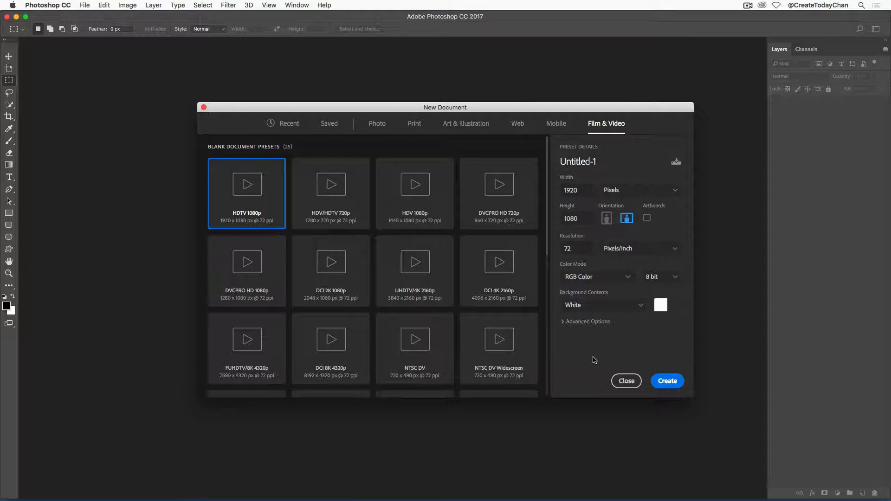
left_click(640, 307)
left_click(587, 338)
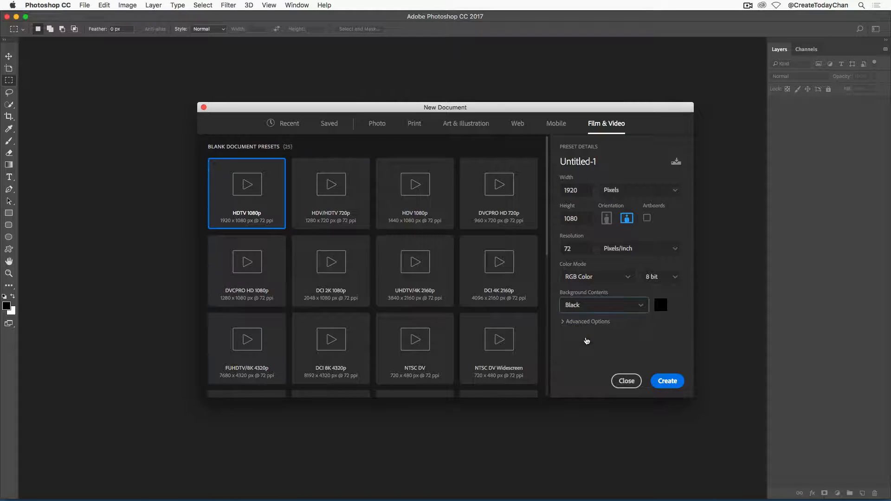
left_click(673, 385)
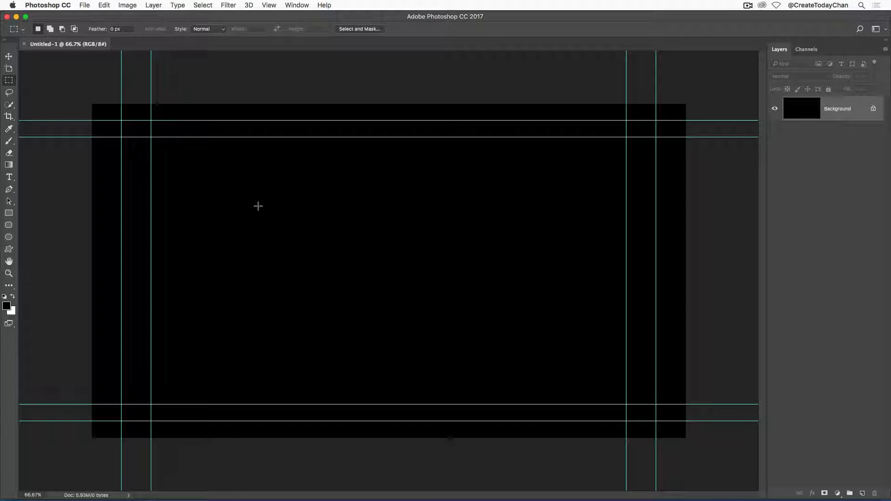
Clear the existing guides and add a horizontal guide at 50%
left_click(270, 6)
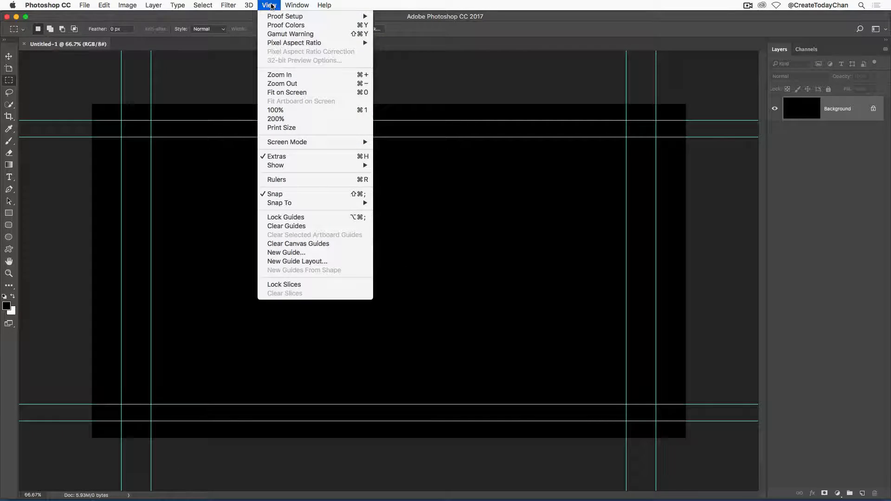
left_click(296, 226)
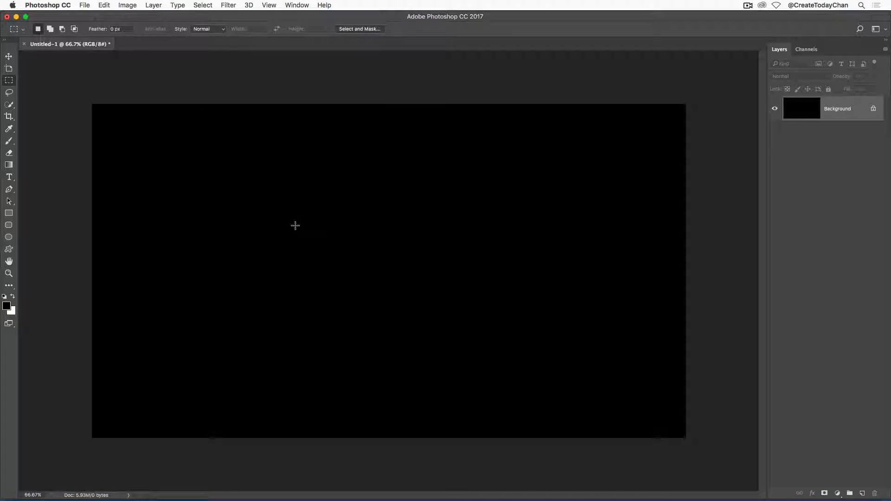
left_click(270, 5)
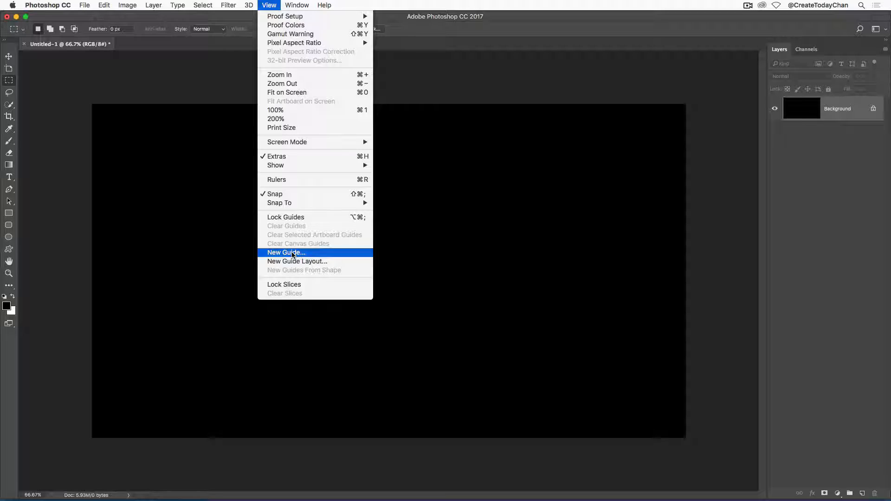
left_click(293, 254)
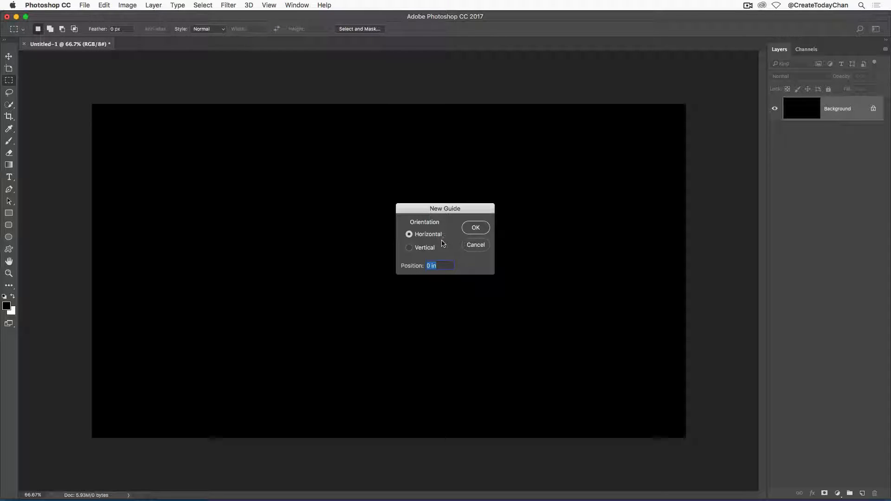
left_click(446, 266)
double_click(448, 265)
type("50")
key("Return")
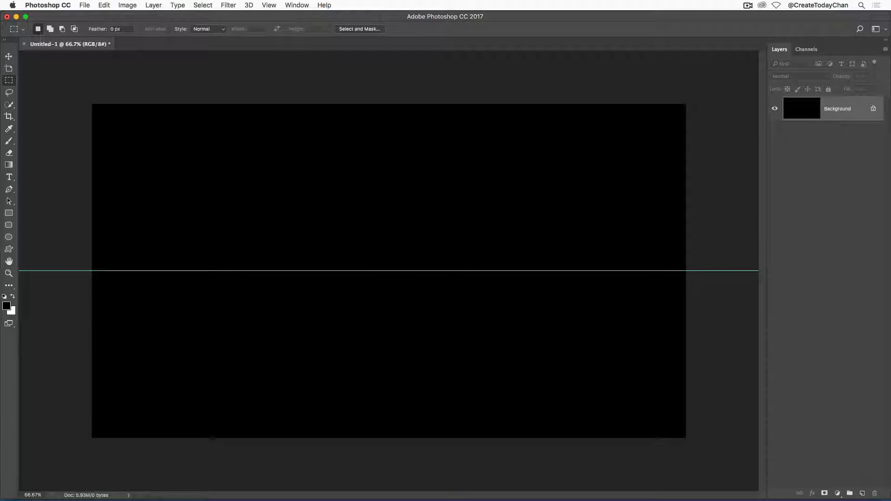
Add a vertical guide at 50%
left_click(269, 5)
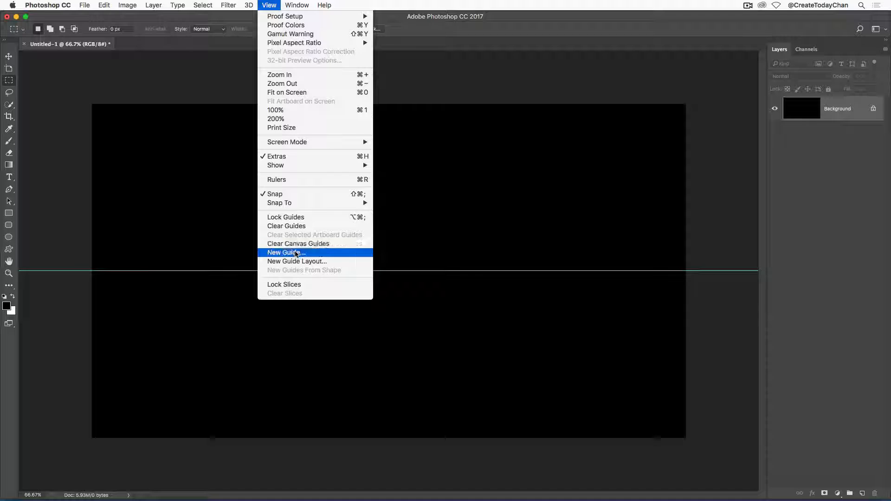
left_click(292, 252)
left_click(409, 249)
type("50")
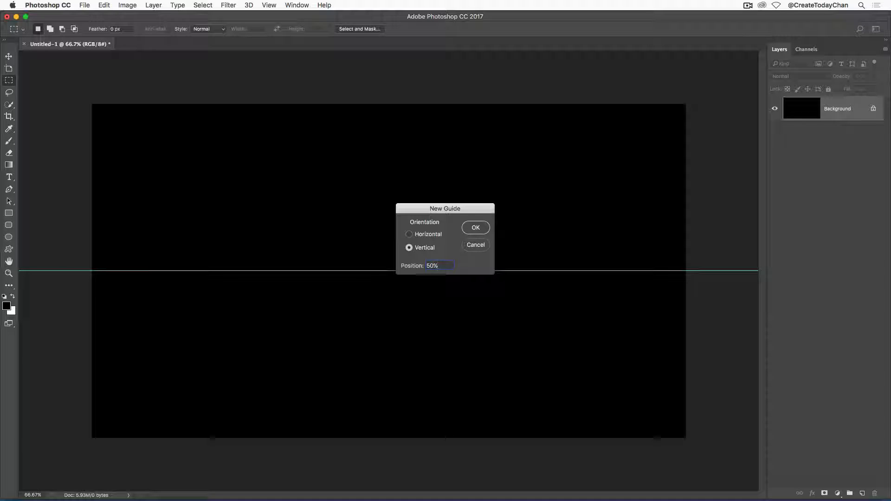
key("Return")
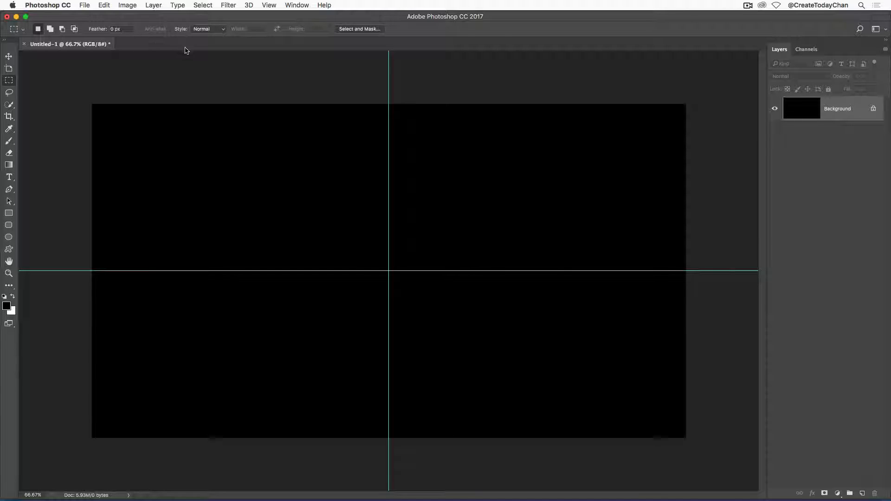
Save the document to the Desktop as Fun with gradients.psd with the colour profile embedded
left_click(88, 5)
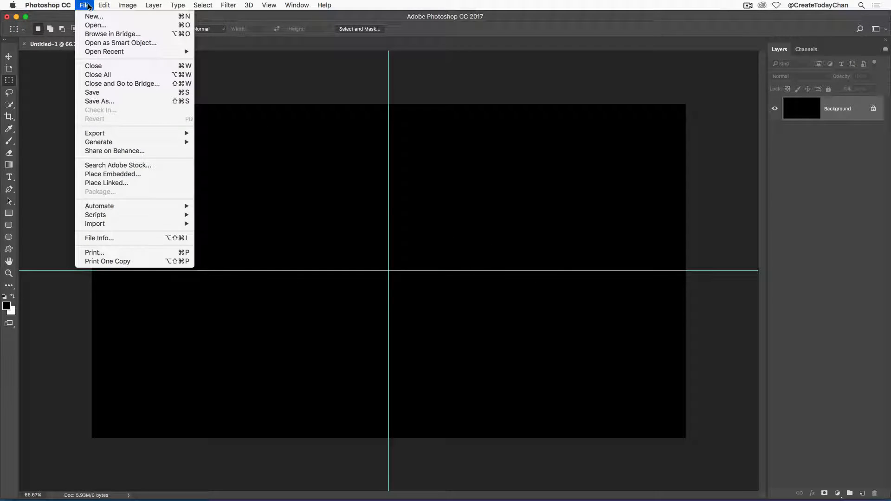
left_click(103, 95)
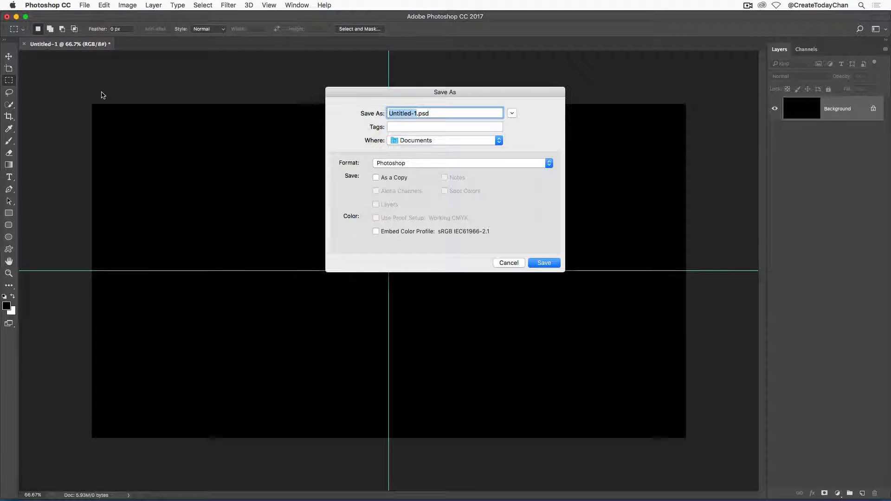
left_click(511, 113)
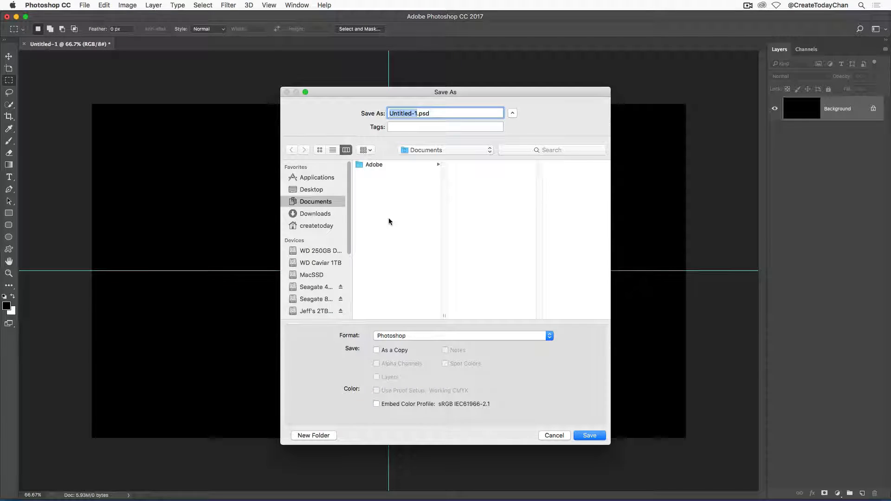
left_click(315, 189)
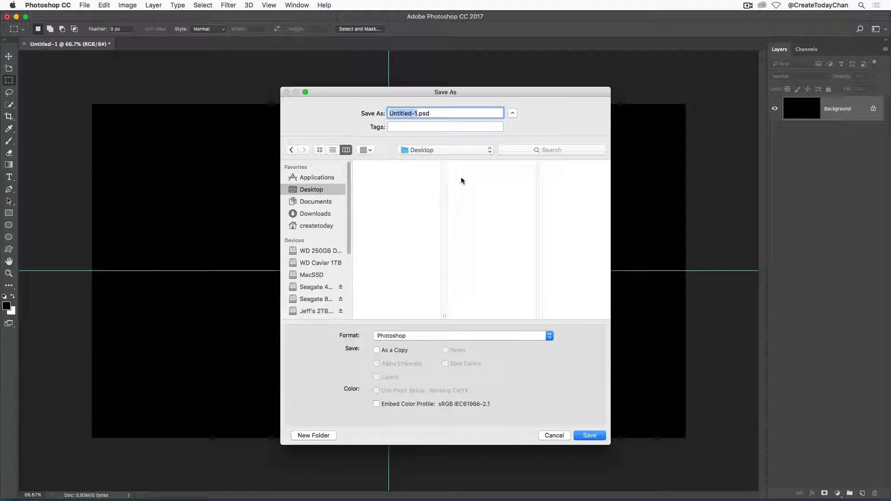
type("Fun with gradients")
left_click(376, 404)
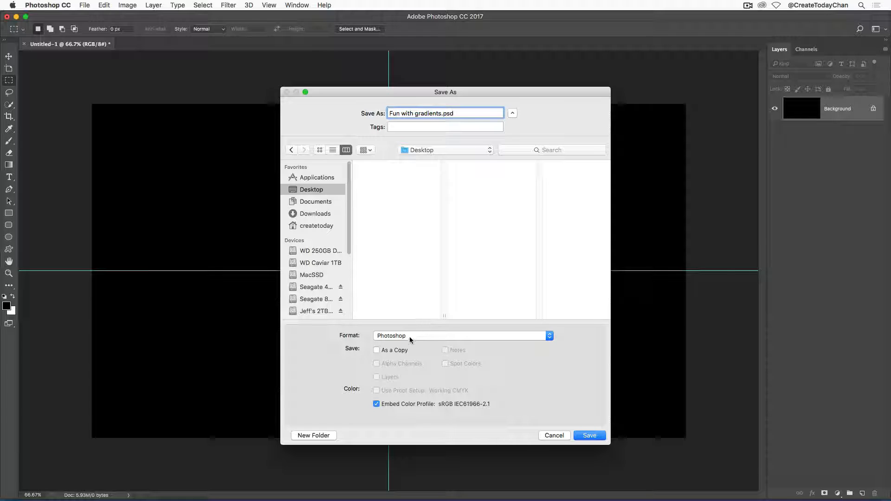
left_click(590, 436)
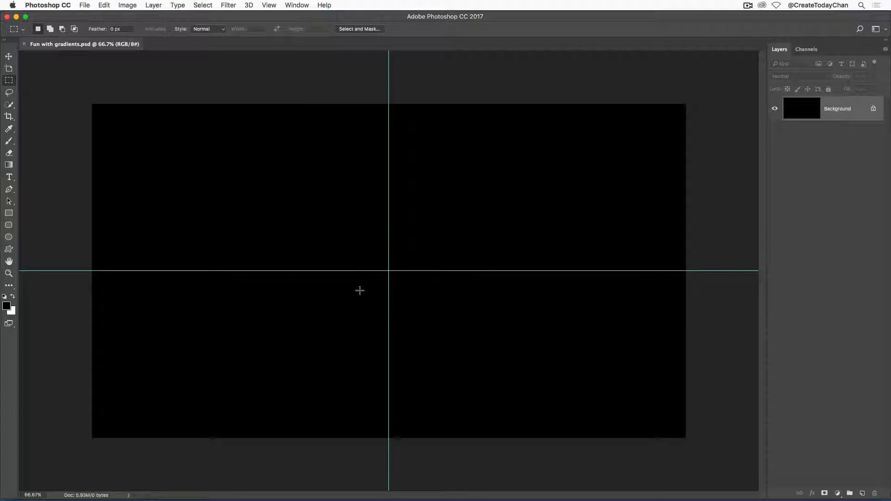
With the Gradient tool, white foreground and reflected type, draw a horizontal glowing band from the canvas centre
left_click(9, 165)
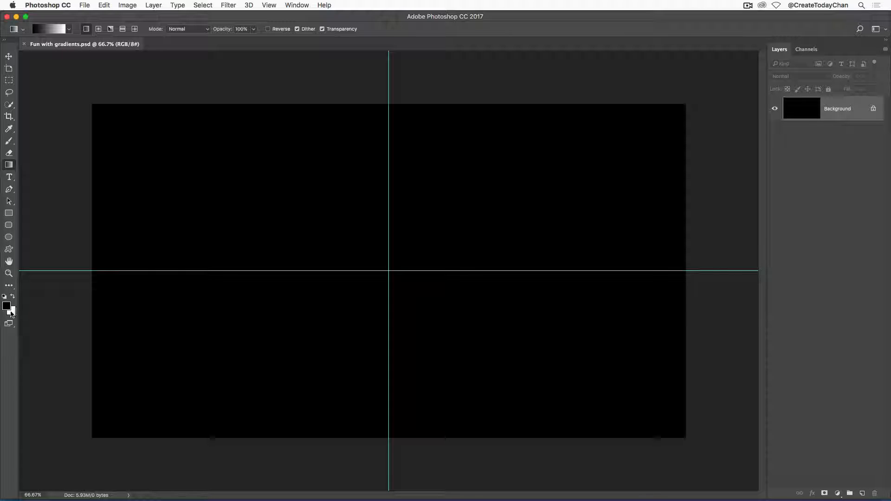
left_click(13, 298)
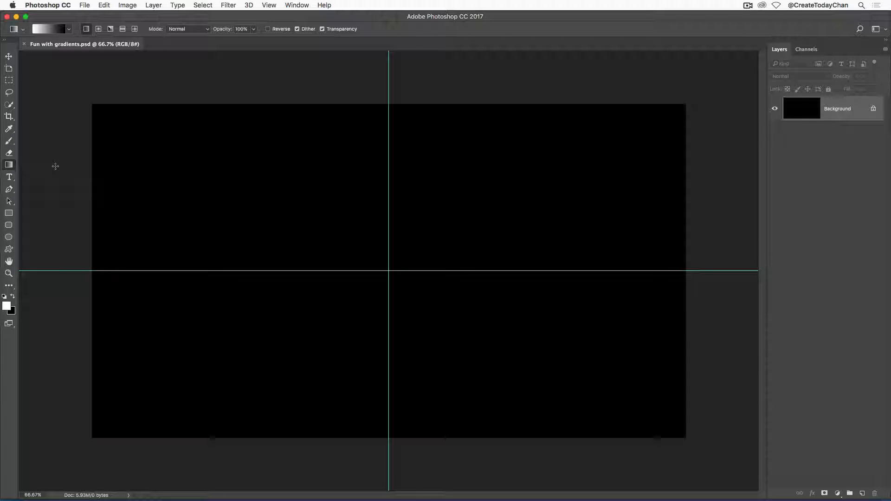
left_click(123, 30)
left_click_drag(389, 270, 388, 221)
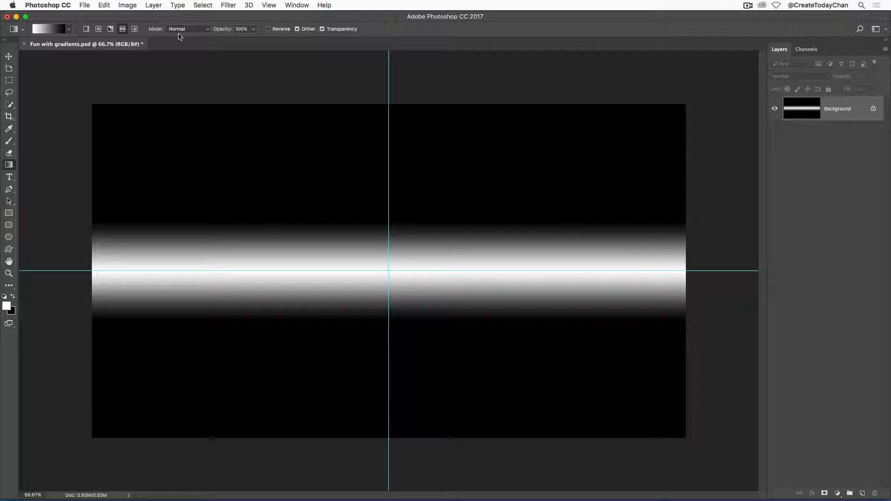
Set the gradient mode to Lighten and draw a vertical reflected band through the centre
left_click(207, 31)
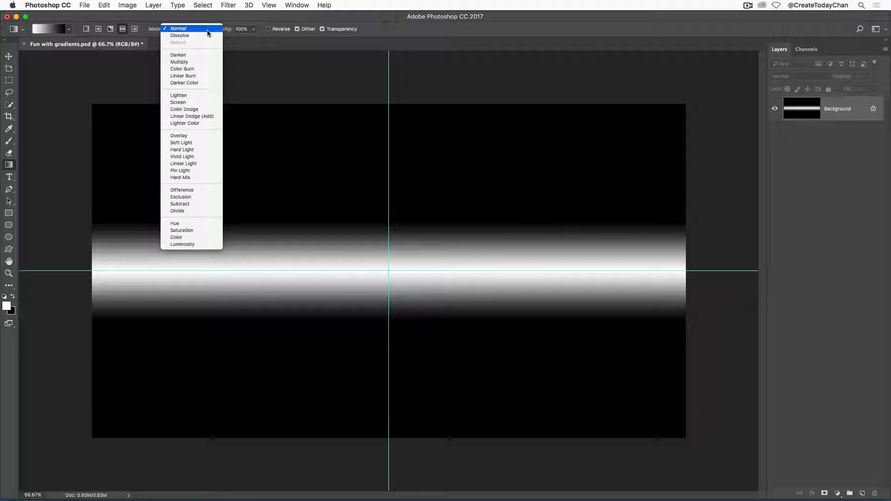
left_click(183, 95)
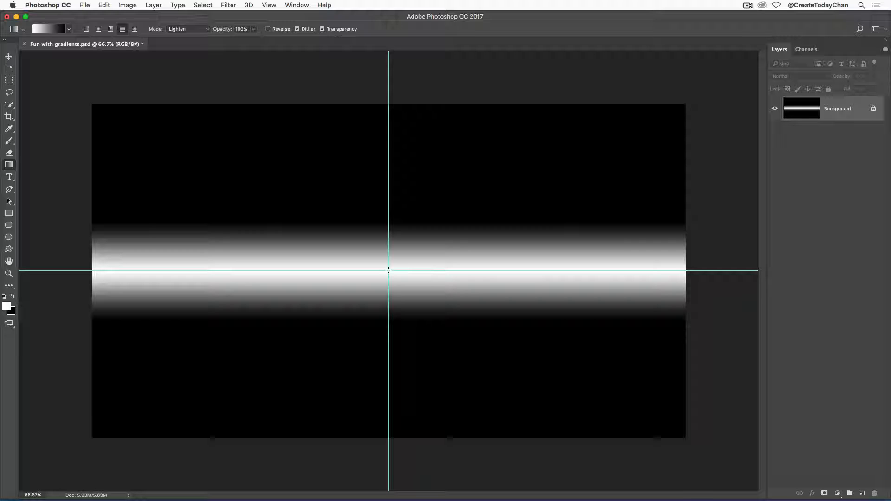
left_click_drag(389, 271, 445, 270)
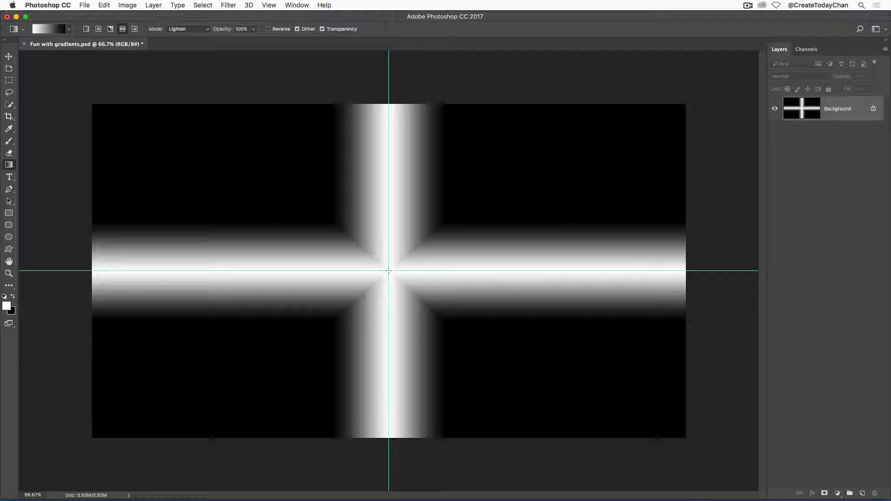
Add two diagonal reflected gradient bands crossing at the centre
left_click_drag(389, 271, 435, 233)
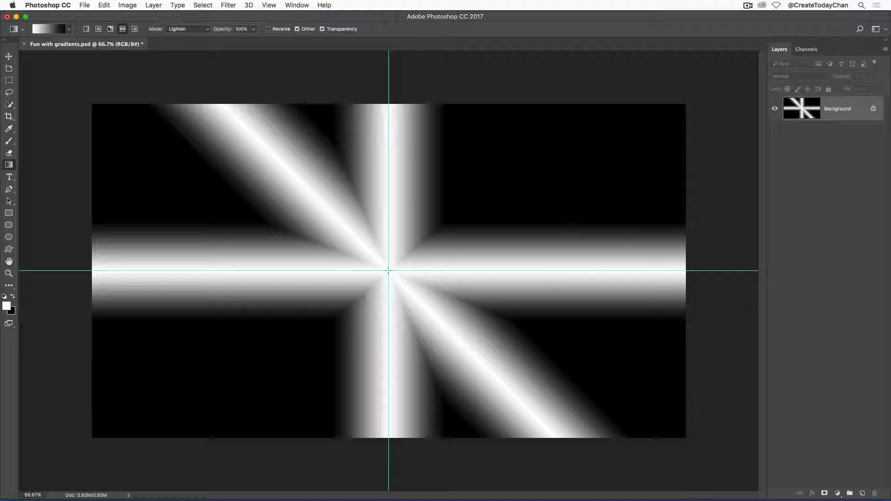
left_click_drag(388, 270, 328, 206)
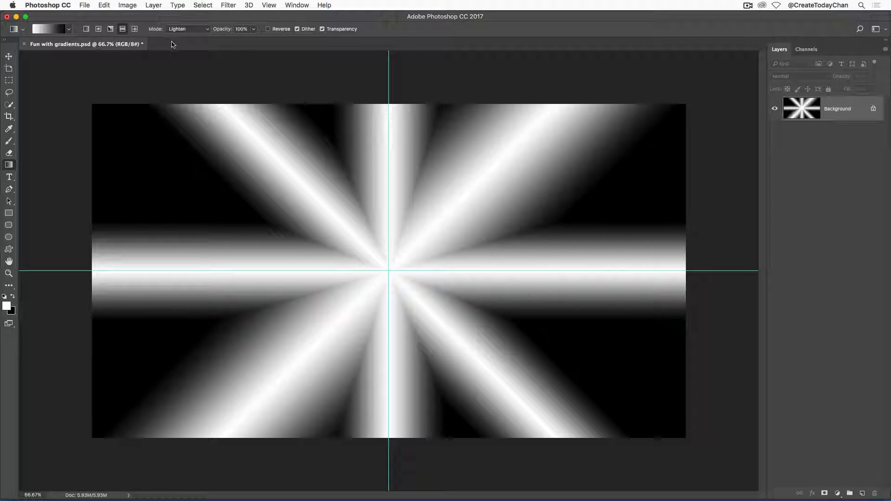
Switch to the radial gradient and add small radial glows on the horizontal band right of centre
left_click(99, 31)
left_click_drag(492, 270, 517, 272)
left_click_drag(575, 274, 541, 272)
left_click_drag(493, 270, 561, 272)
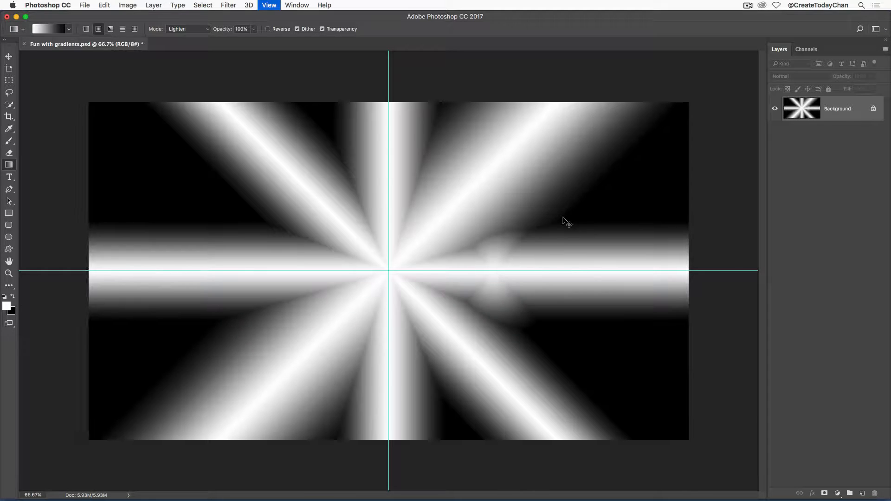
Add more radial glows further right along the horizontal band and one below the centre
key("super+1")
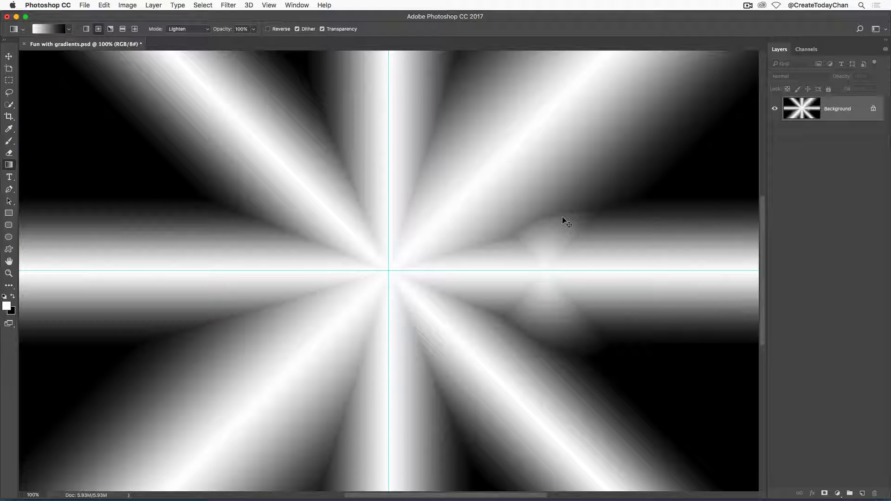
key("super+0")
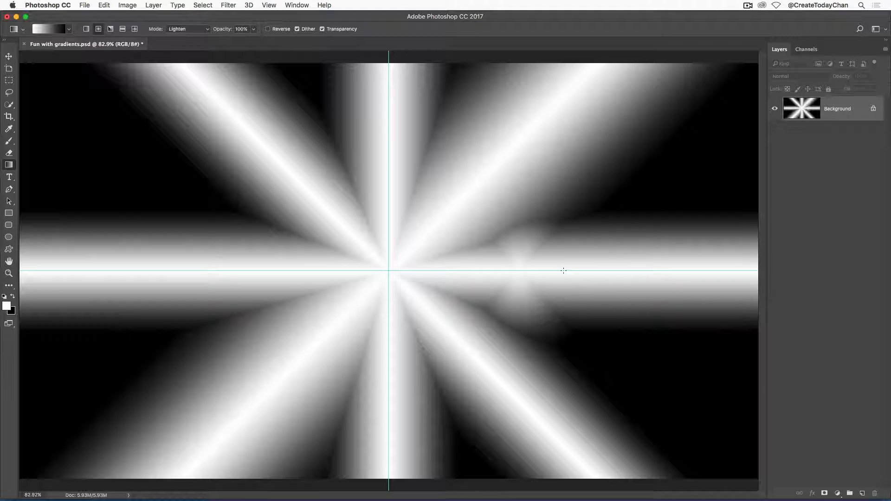
left_click_drag(564, 271, 672, 267)
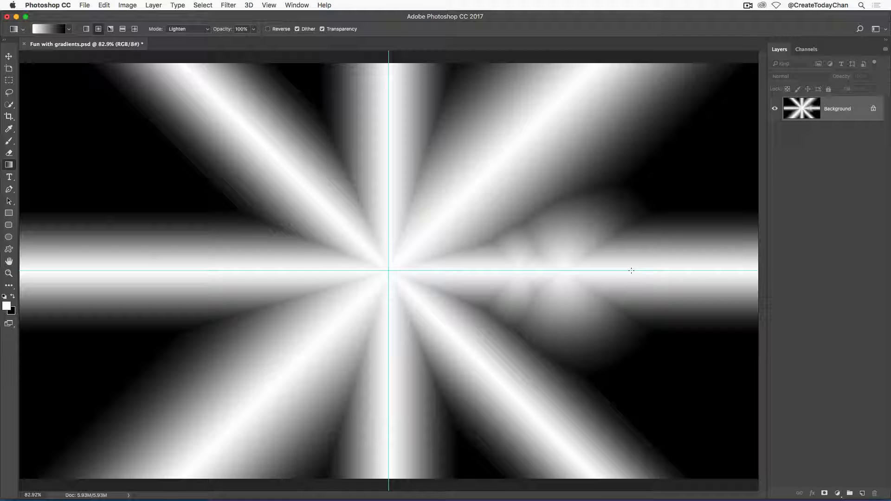
left_click_drag(637, 270, 722, 274)
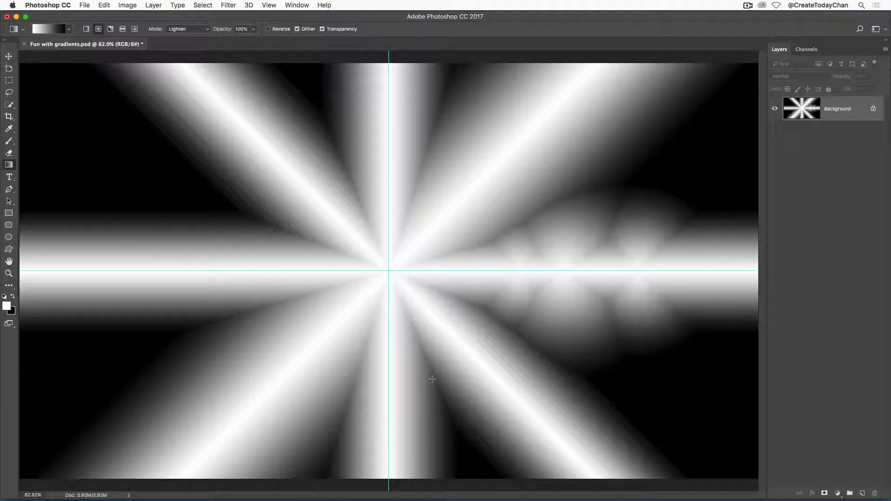
left_click_drag(433, 378, 450, 460)
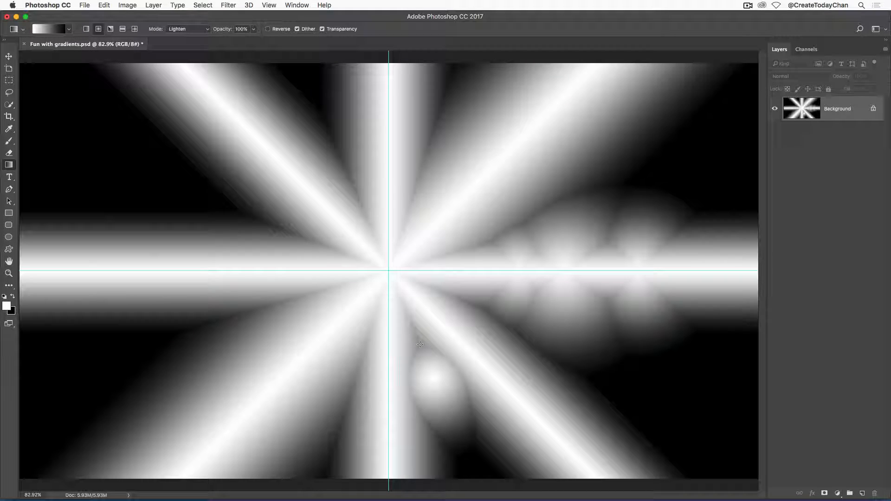
Add radial glows along the vertical band above the centre and another near the bottom below centre
left_click_drag(423, 169, 457, 83)
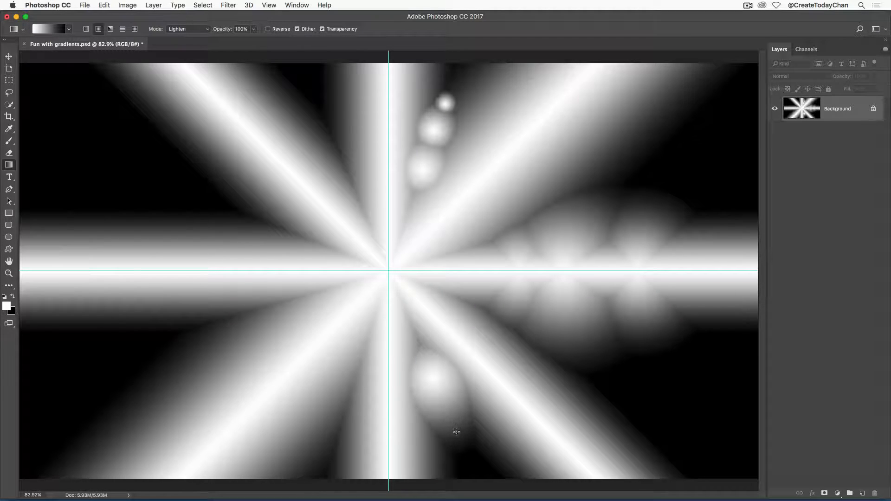
left_click_drag(457, 430, 474, 466)
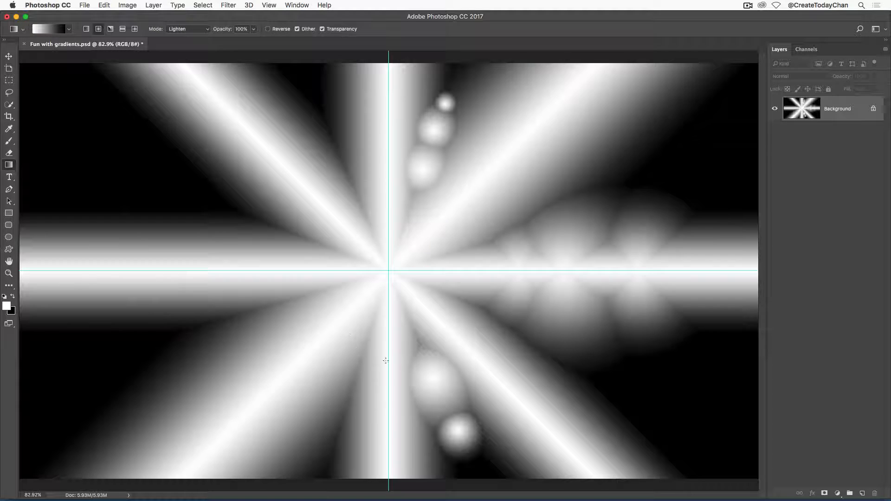
Switch the gradient mode to Difference and draw a radial gradient outward from the canvas centre
left_click(186, 30)
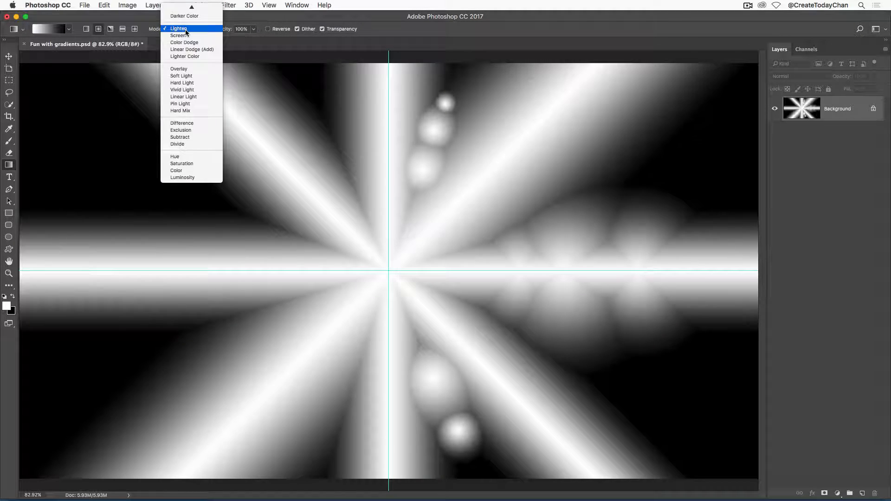
left_click(187, 124)
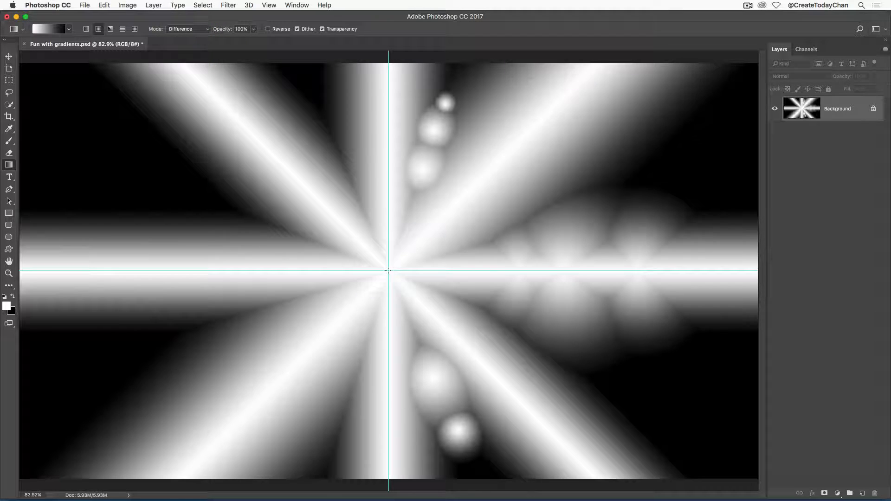
left_click_drag(388, 271, 480, 272)
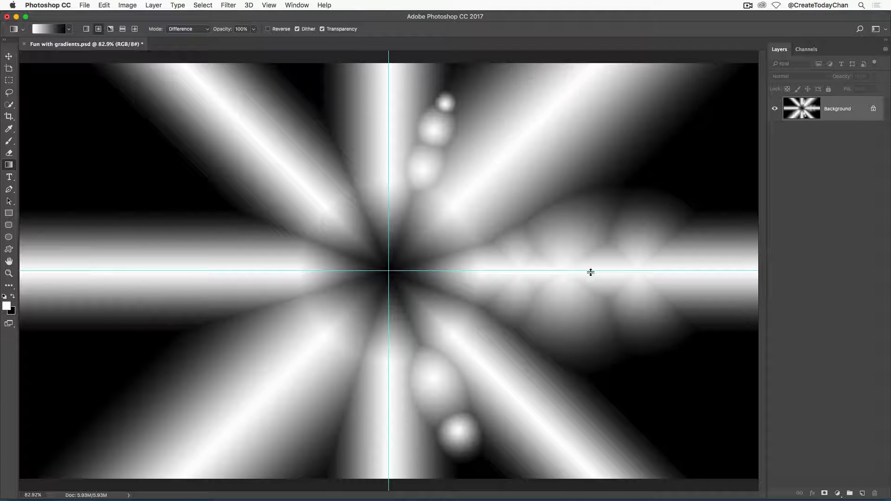
key("super+z")
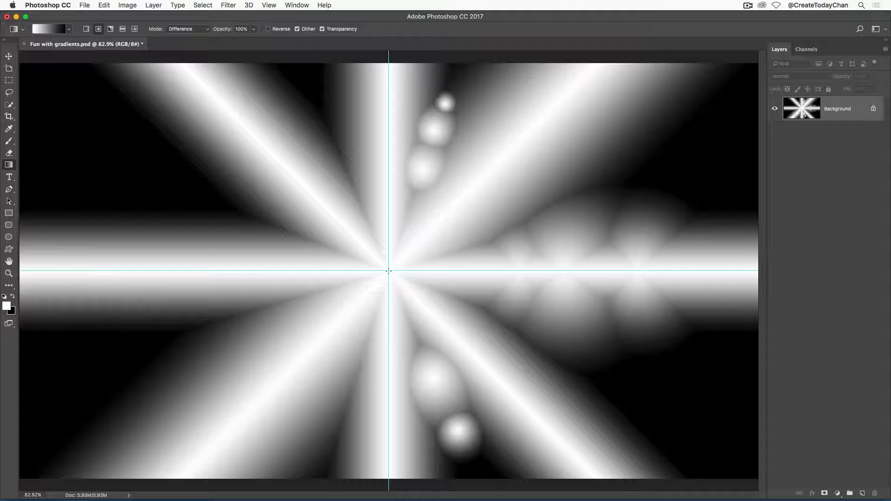
left_click_drag(408, 273, 567, 275)
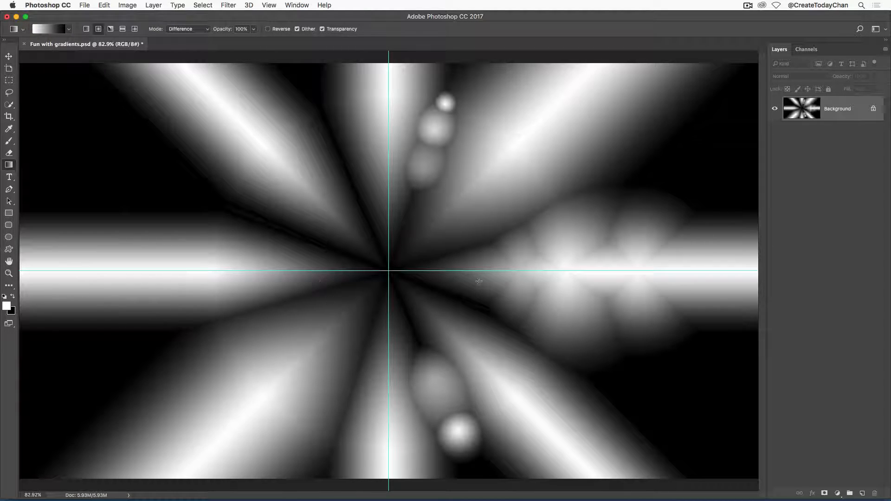
Switch to the Rectangular Marquee tool, save the document and hide the guides
key("m")
key("cmd+s")
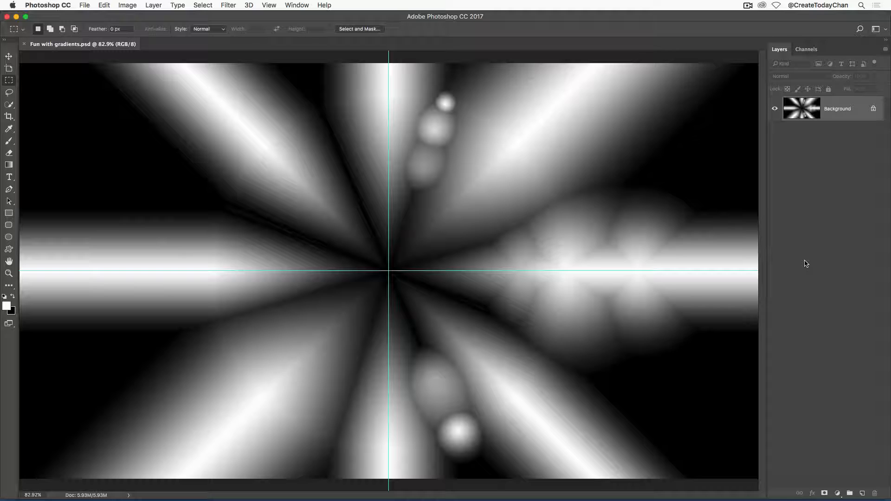
key("cmd+semicolon")
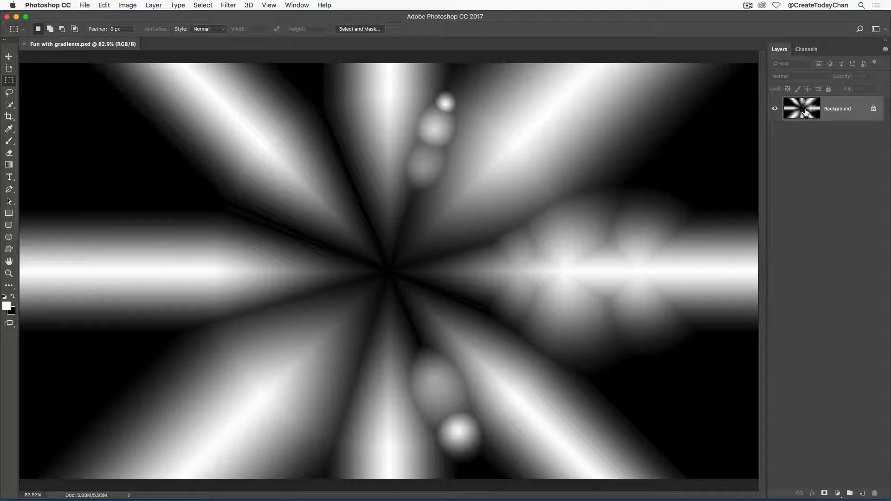
Duplicate the Background layer and flip the copy horizontally
left_click_drag(804, 112, 863, 491)
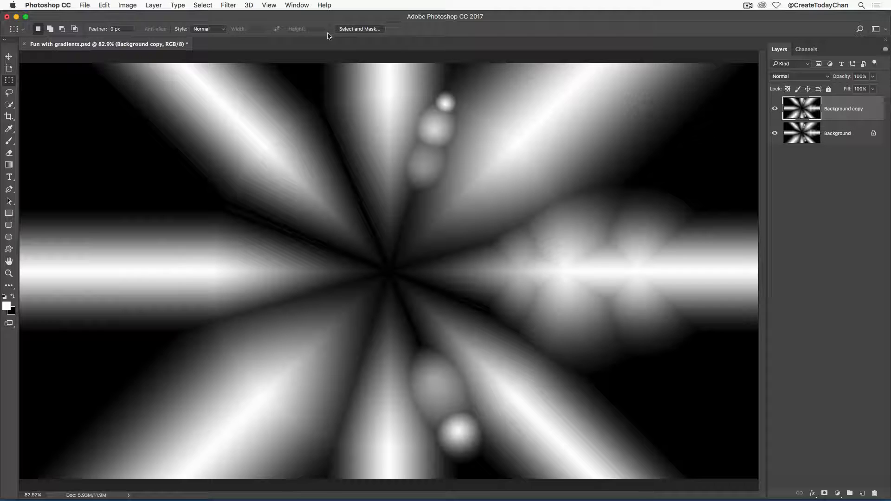
left_click(107, 5)
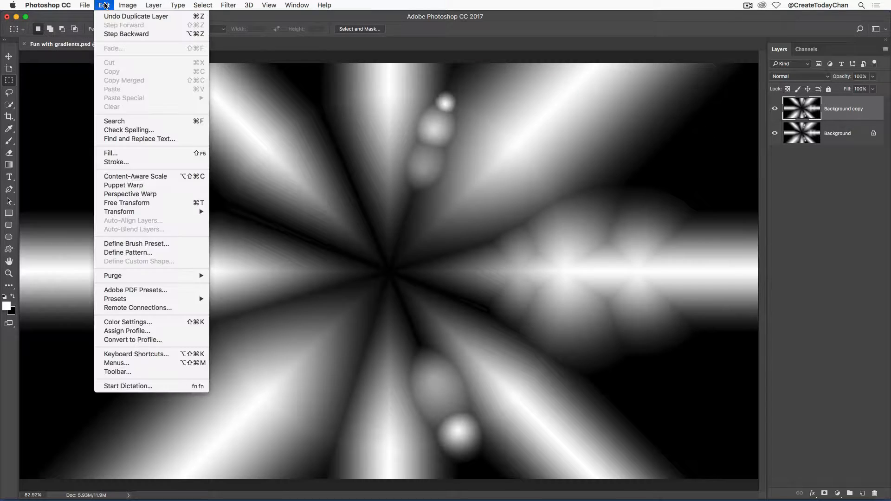
mouse_move(133, 213)
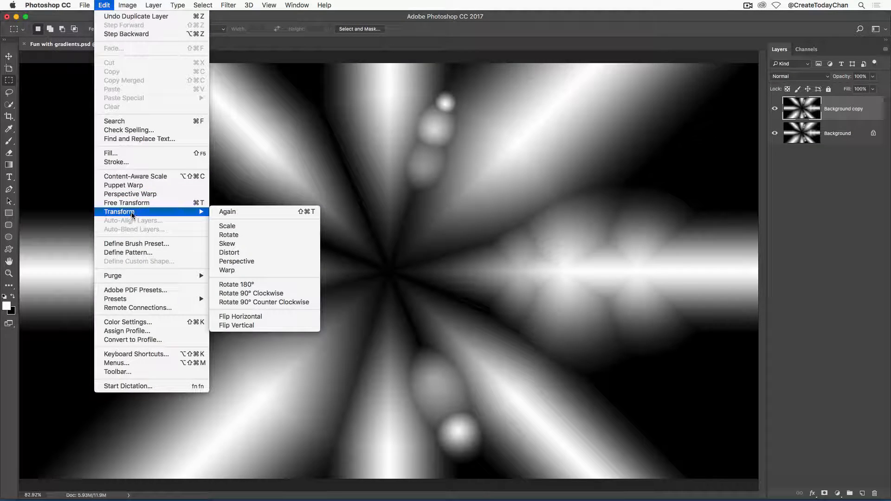
left_click(273, 318)
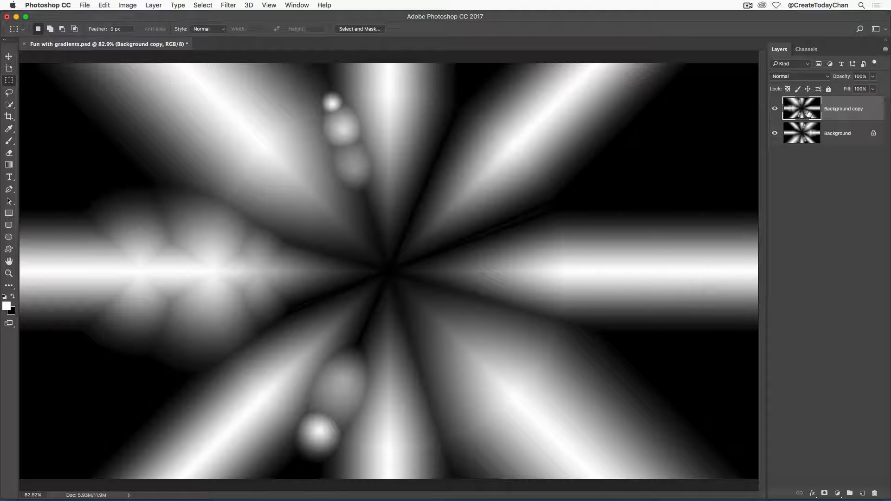
Try the Multiply and Linear Burn blend modes on the Background copy layer
left_click(800, 78)
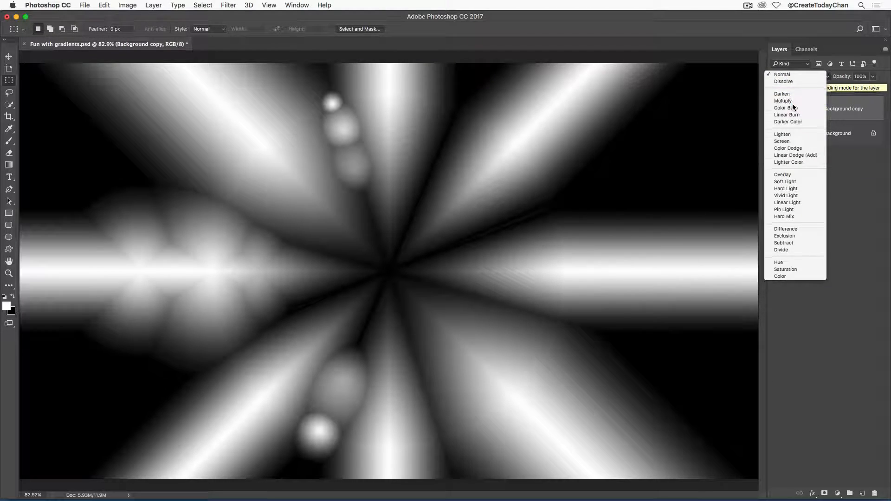
left_click(793, 103)
left_click(798, 78)
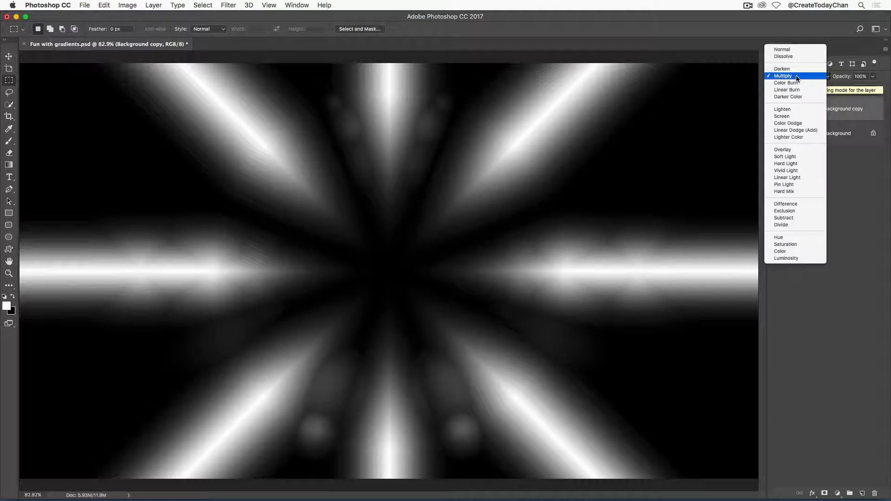
left_click(796, 90)
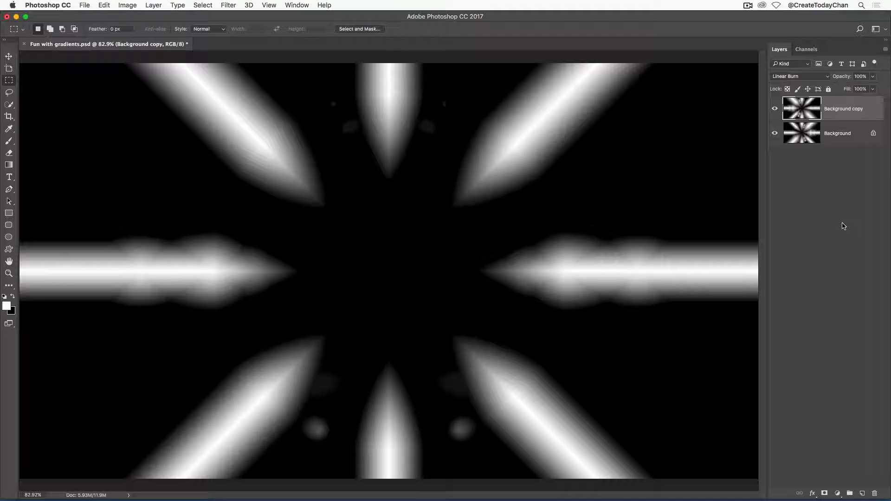
Cycle through the Background copy layer's blend modes, settle on Lighten, and save the document
key("shift+plus")
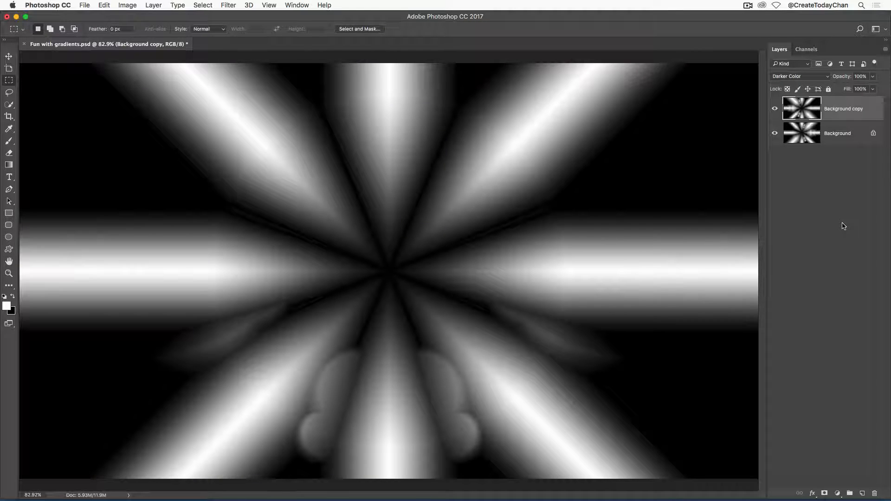
key("shift+plus")
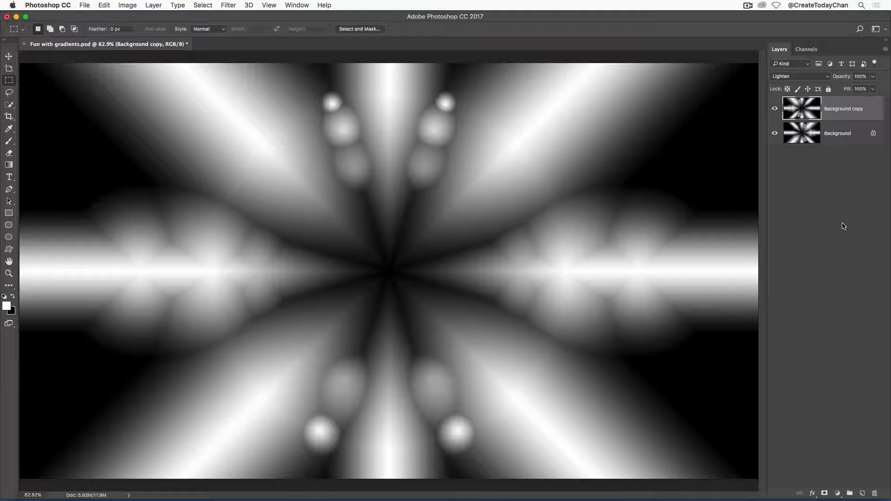
key("shift+minus")
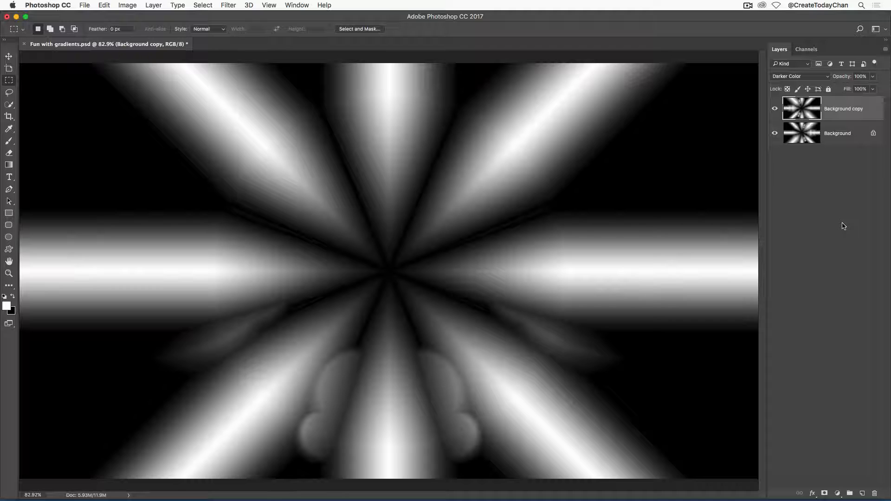
key("shift+plus")
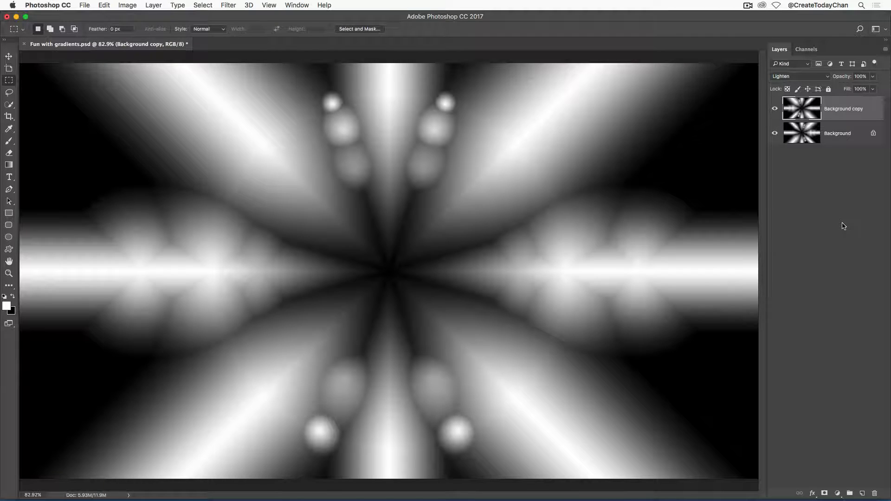
key("shift+plus")
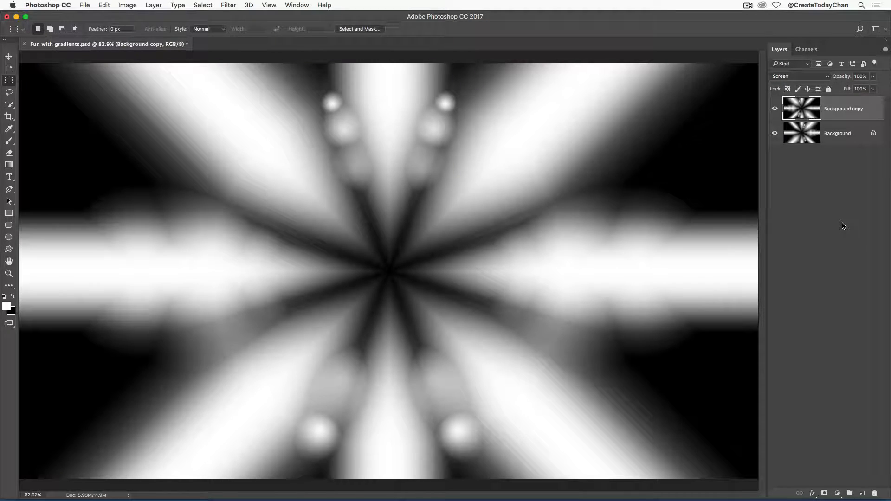
key("shift+plus")
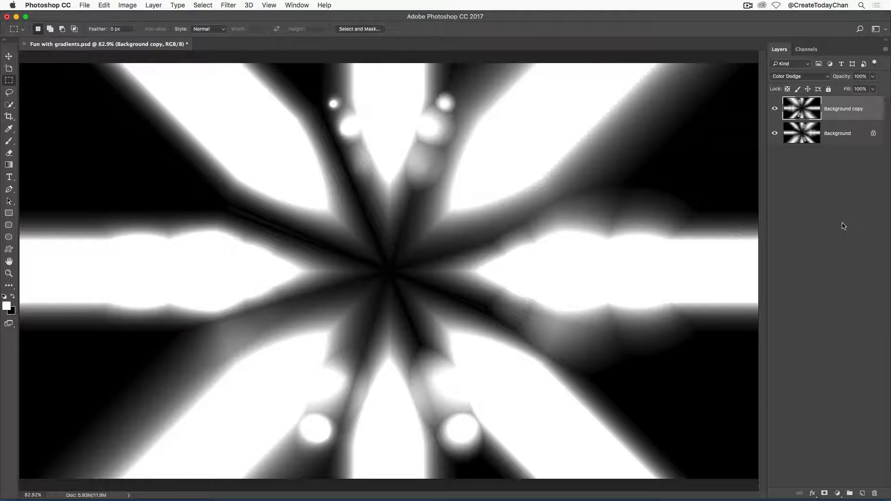
key("shift+plus")
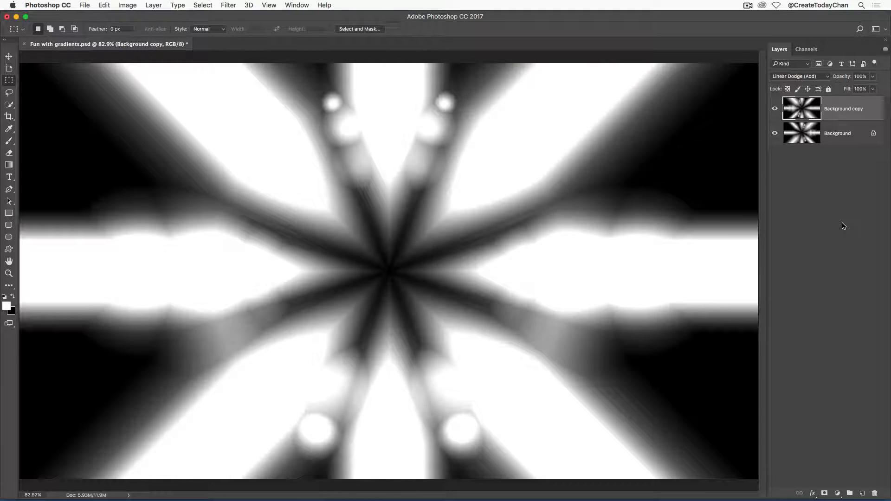
key("shift+plus")
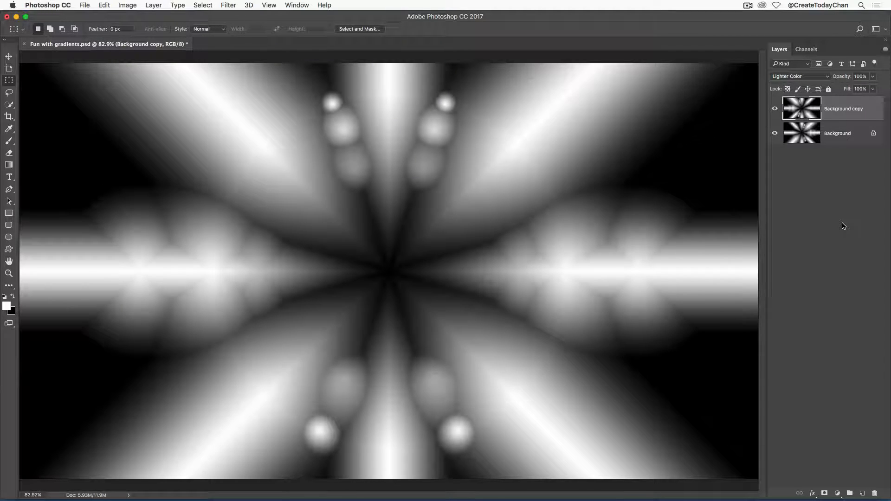
key("shift+plus")
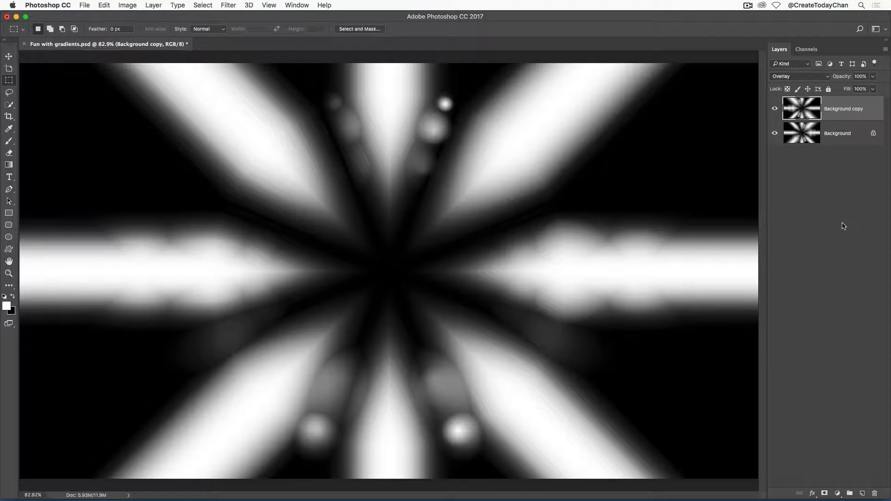
key("shift+plus")
key("shift+plus")
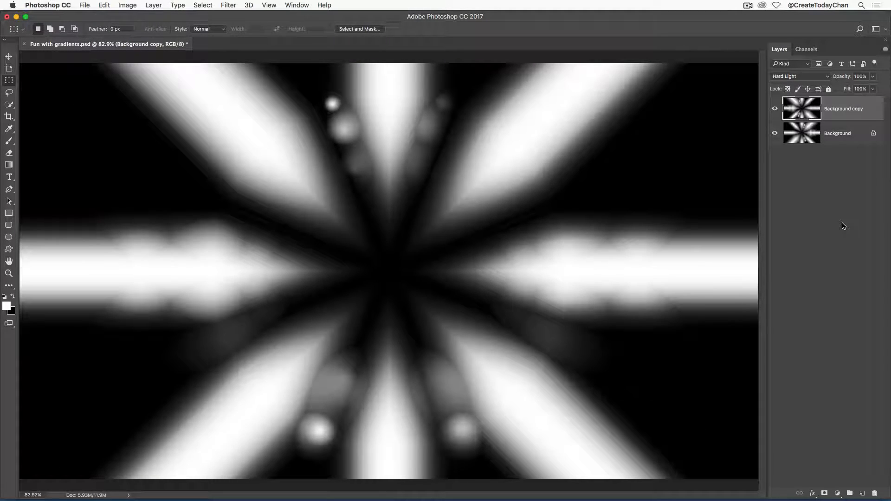
key("shift+plus")
key("shift+plus")
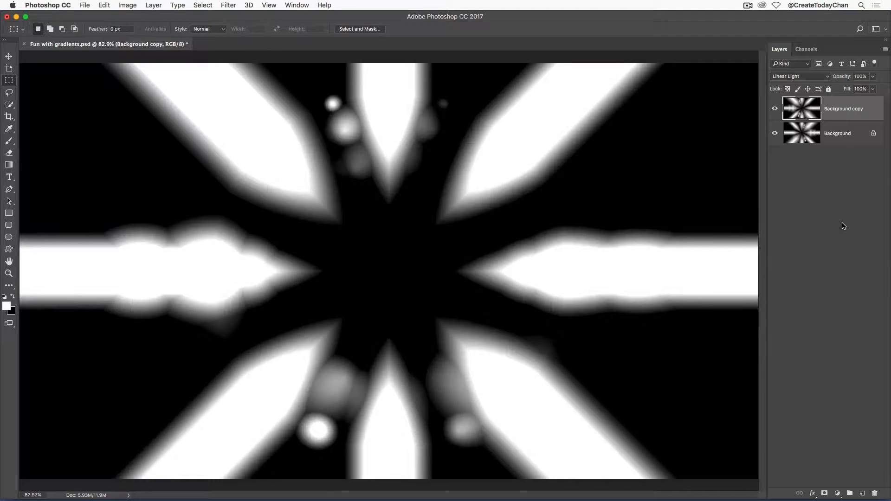
key("shift+plus")
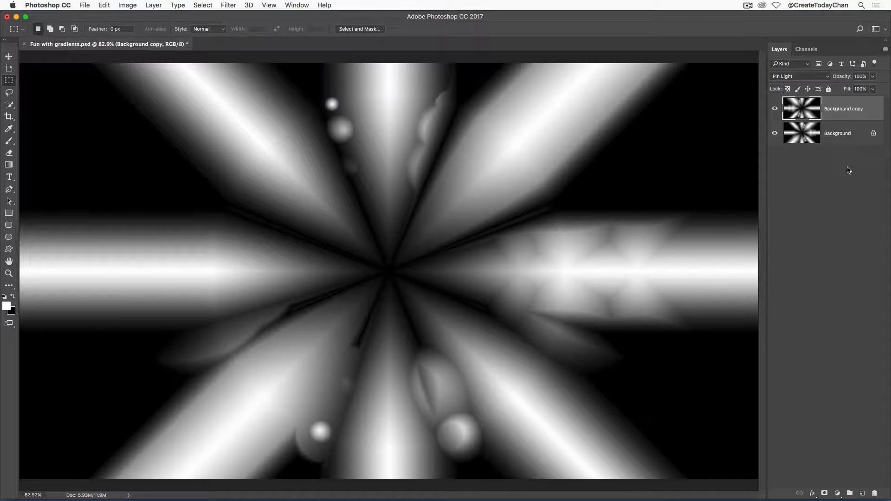
key("shift+plus")
key("shift+plus")
key("shift+plus")
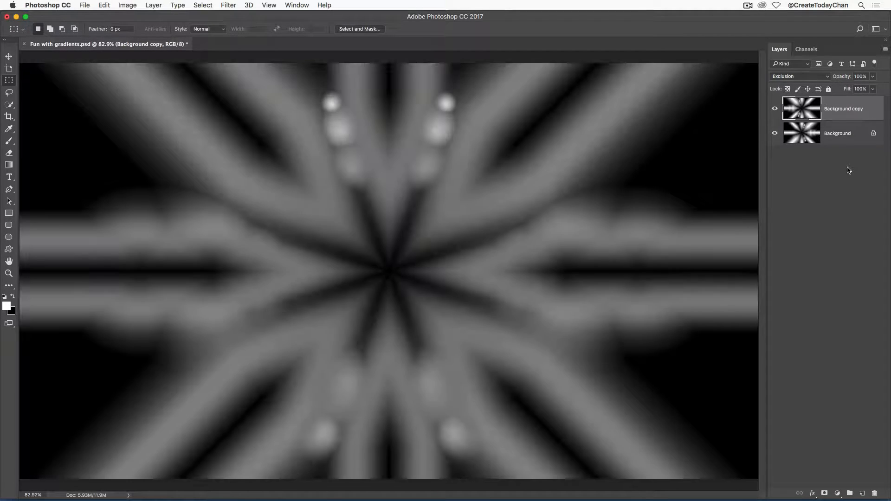
key("shift+plus")
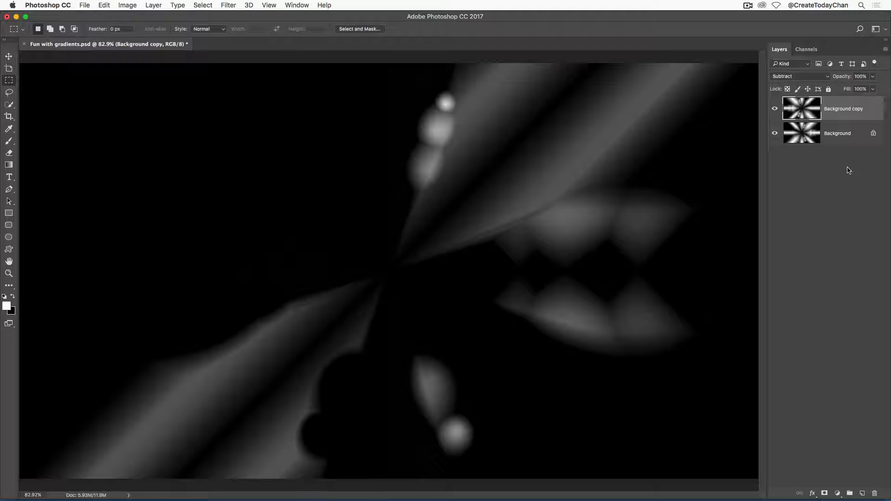
key("shift+plus")
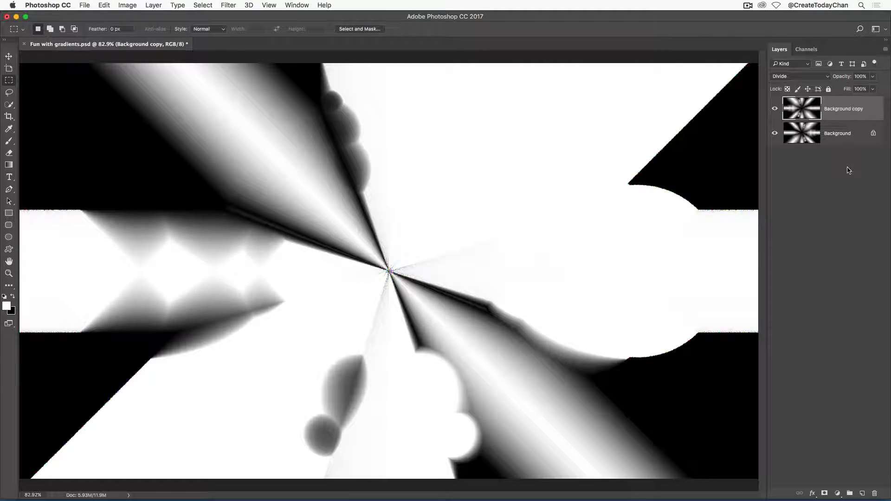
key("shift+plus")
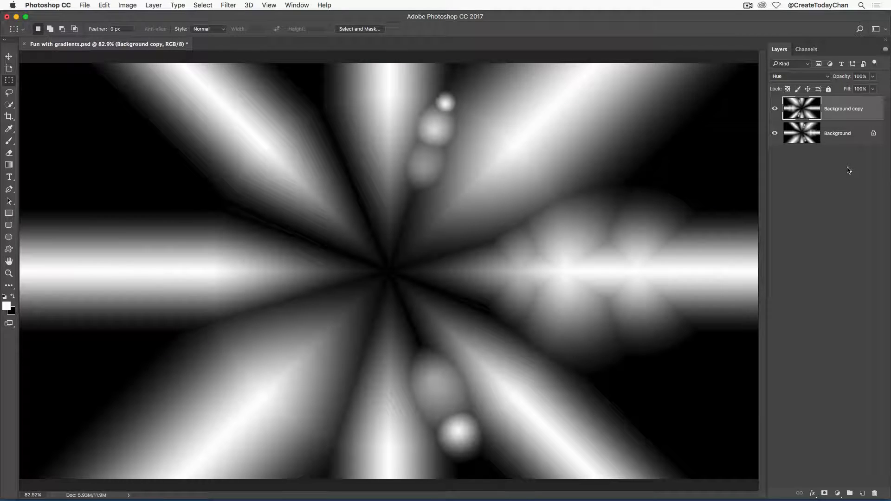
key("shift+plus")
key("shift+plus")
key("shift+plus")
key("shift+plus")
key("shift+plus")
key("shift+plus")
key("shift+plus")
key("shift+plus")
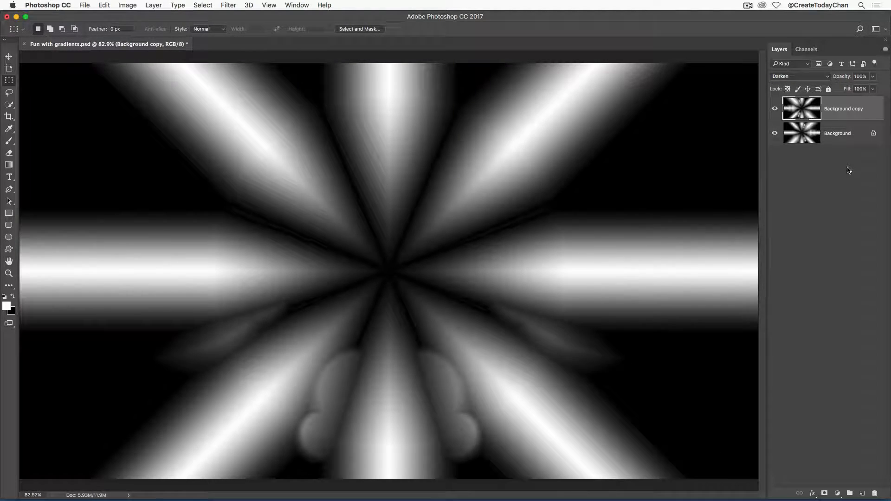
key("shift+plus")
key("shift+plus")
key("shift+plus")
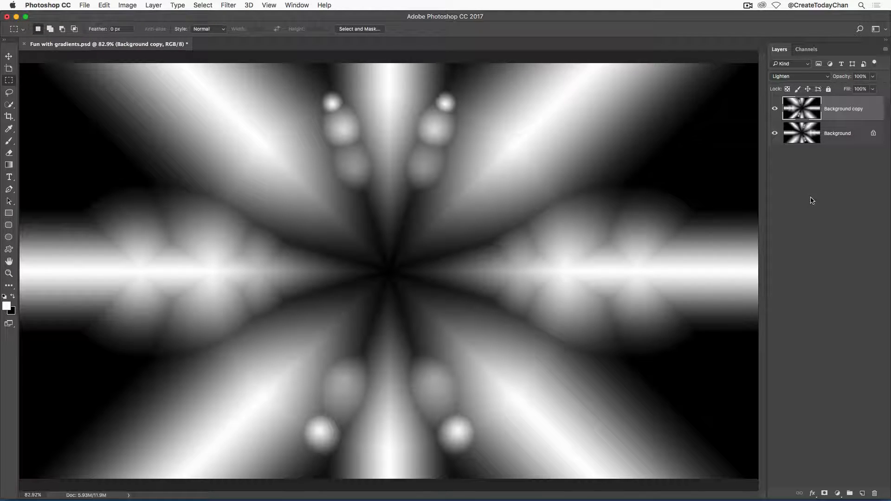
key("super+s")
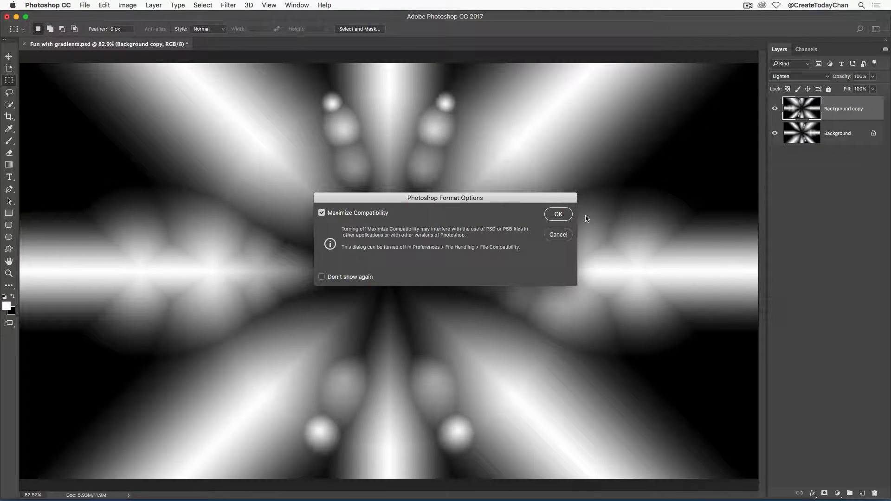
Confirm the save options, unlock the Background layer into Layer 0, and select it together with Background copy
left_click(559, 214)
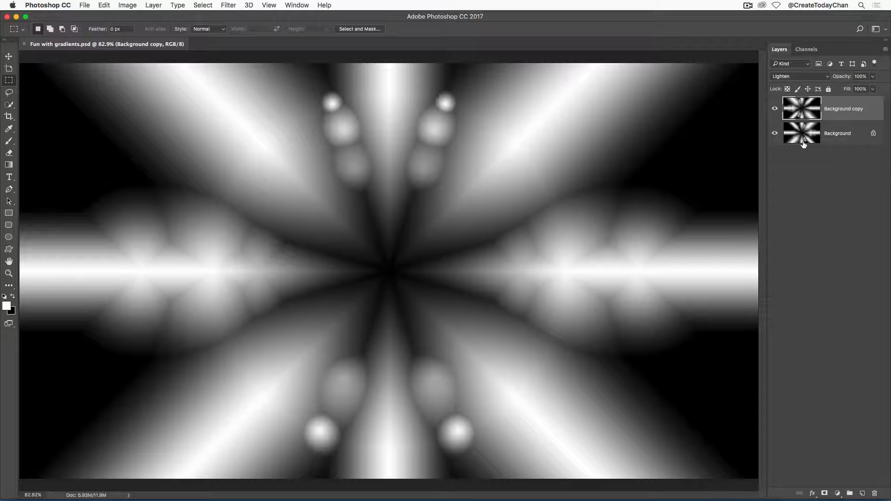
left_click(873, 134)
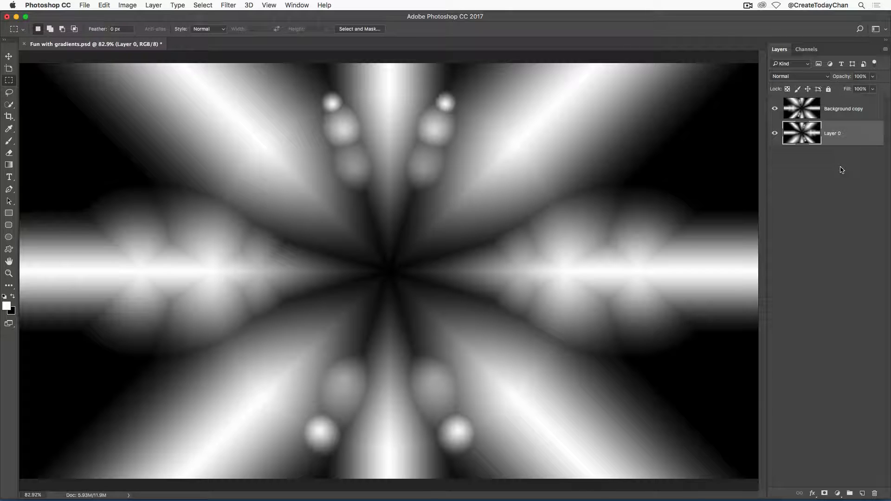
left_click(836, 111, "shift")
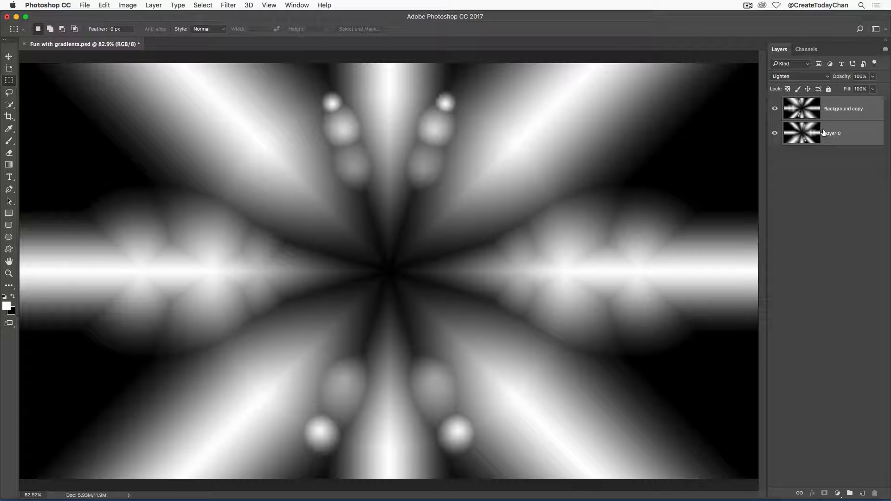
Group both selected layers into a new group named Reflected
left_click(886, 50)
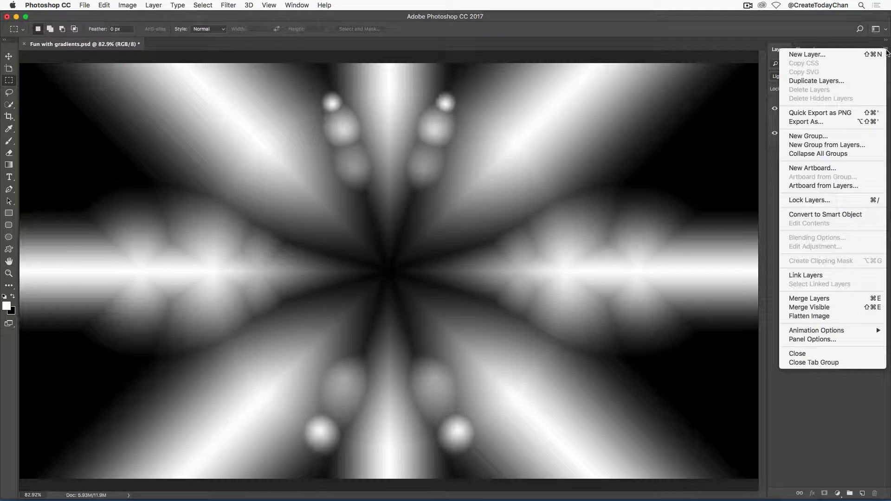
left_click(846, 145)
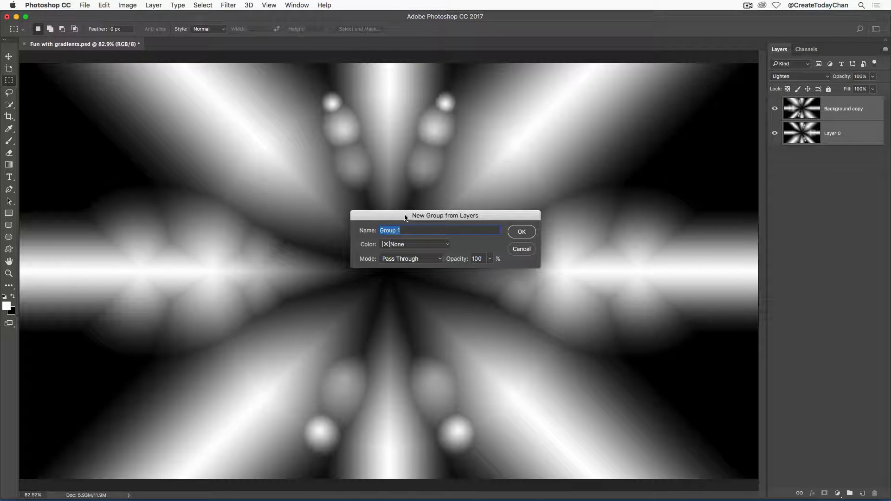
type("Reflected")
left_click(525, 233)
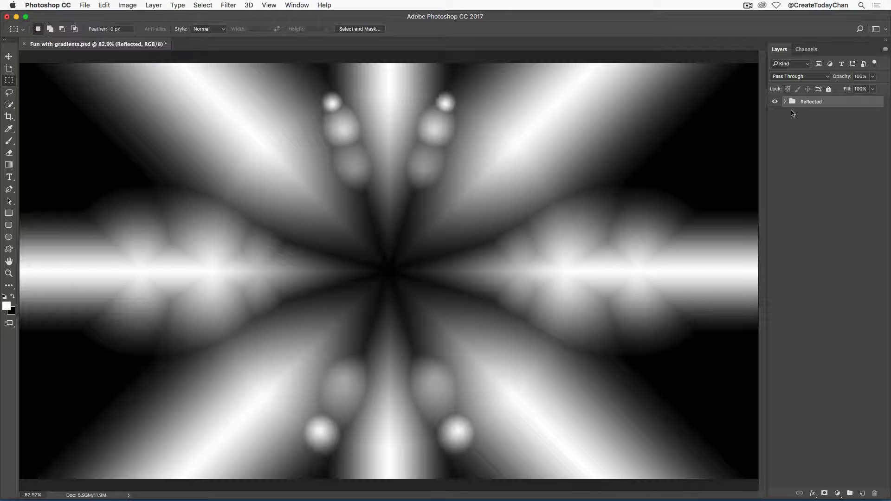
Duplicate the Reflected group and merge the copy into a single Reflected copy layer
left_click_drag(793, 103, 865, 493)
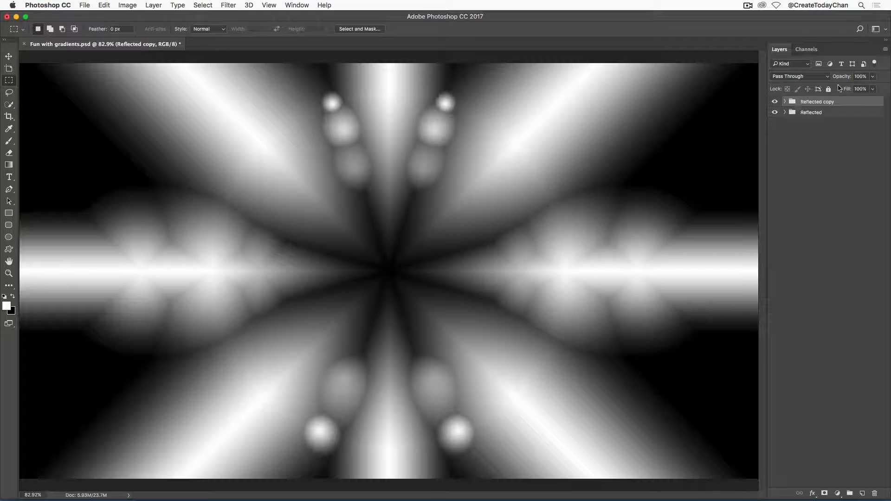
left_click(886, 50)
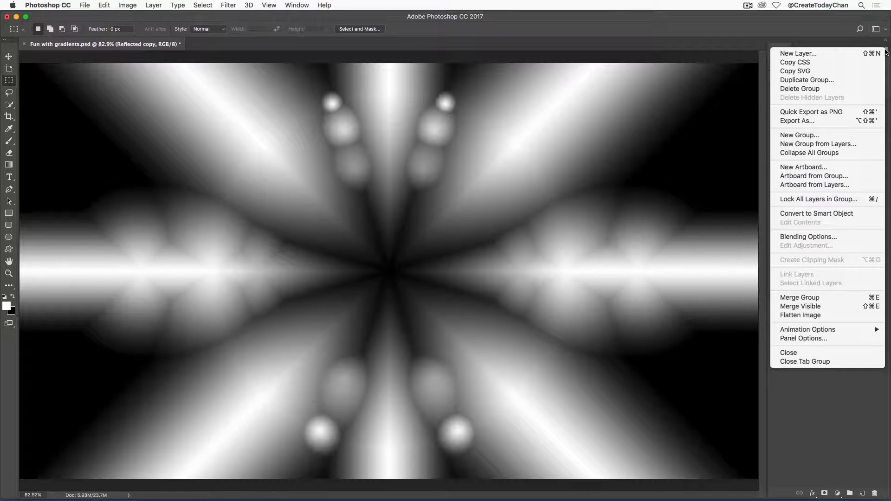
left_click(819, 300)
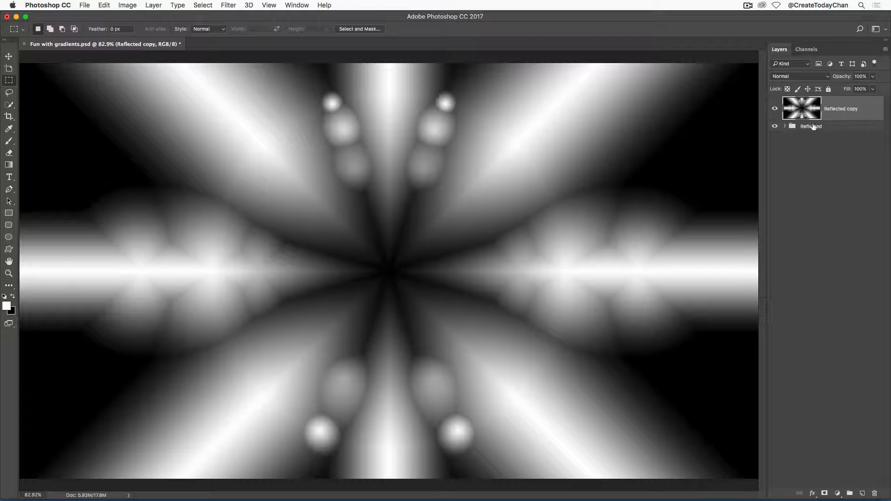
left_click(785, 126)
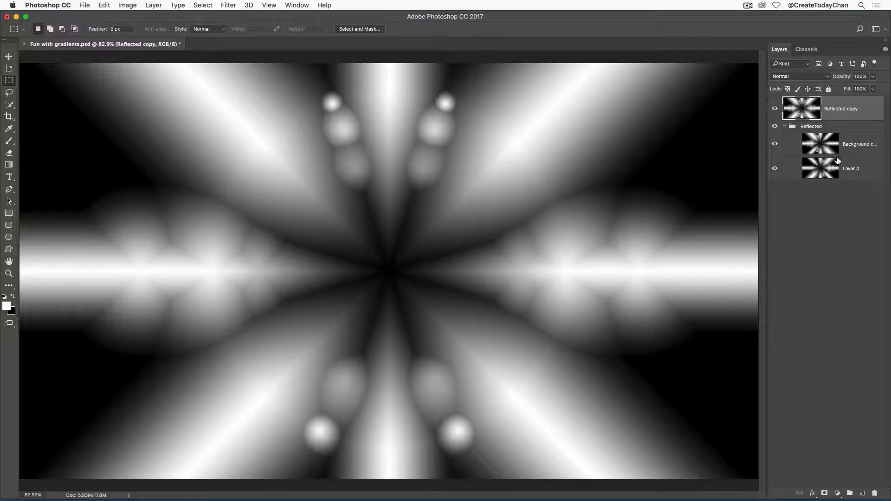
left_click(785, 127)
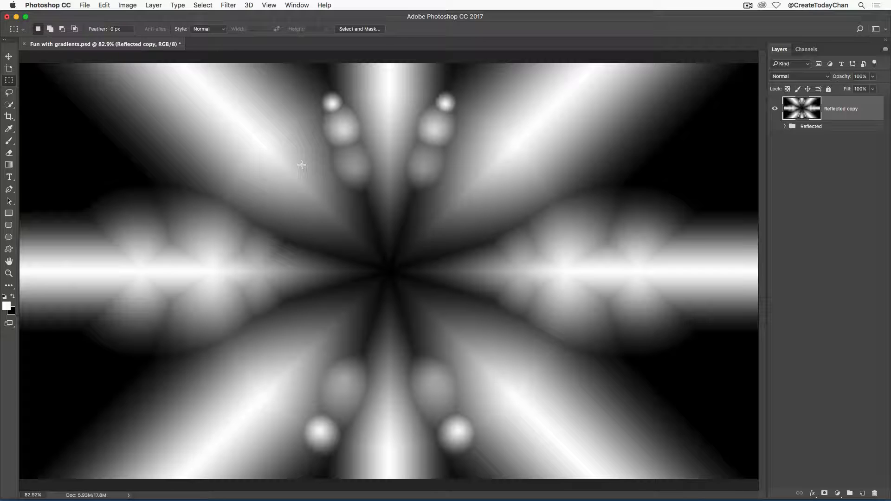
Apply the Artistic Plastic Wrap effect from the Filter Gallery to the Reflected copy layer, fitting the preview in view
left_click(228, 6)
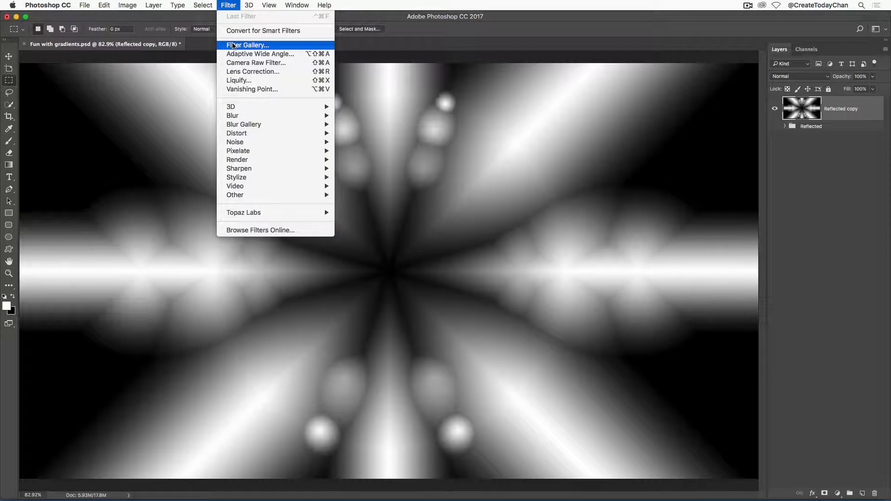
left_click(232, 45)
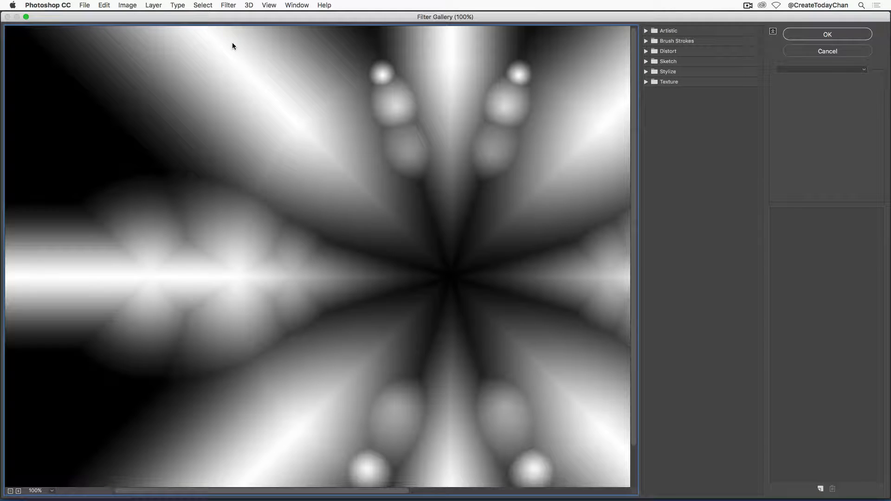
left_click(646, 32)
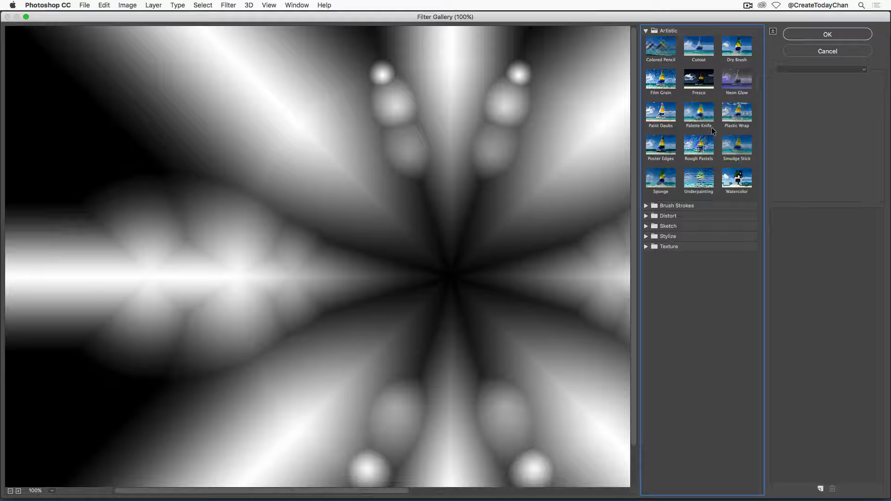
left_click(735, 117)
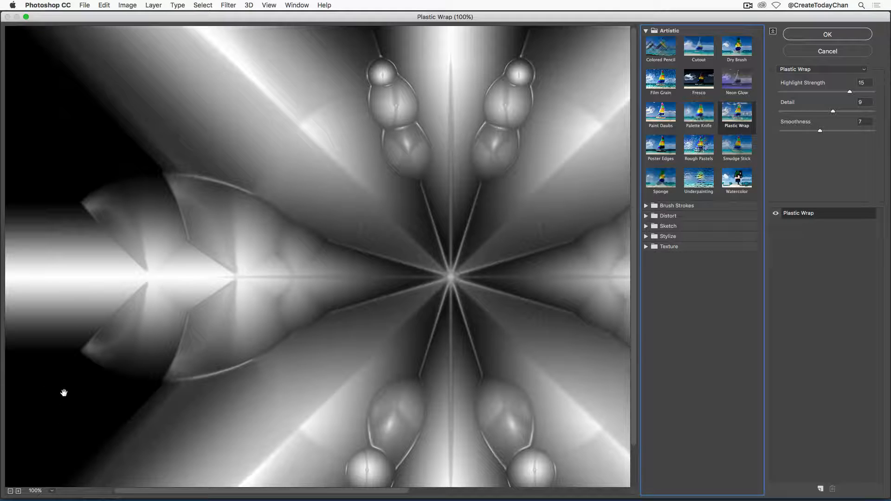
left_click(52, 492)
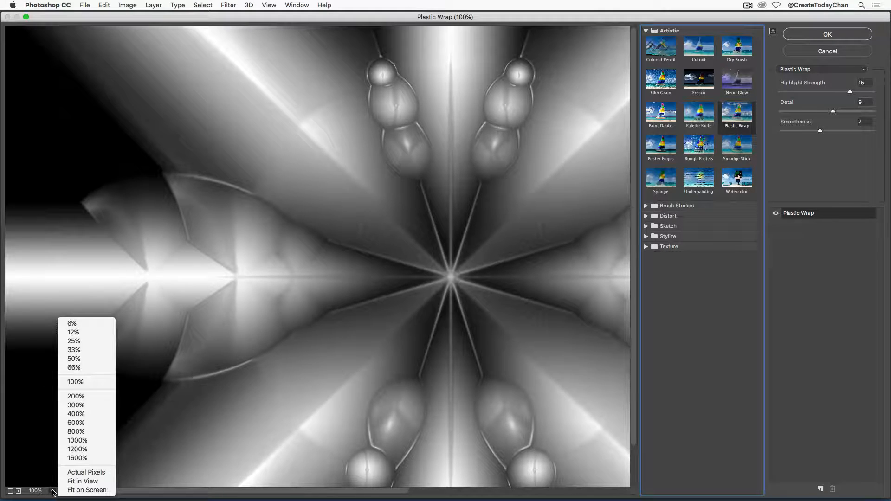
left_click(85, 491)
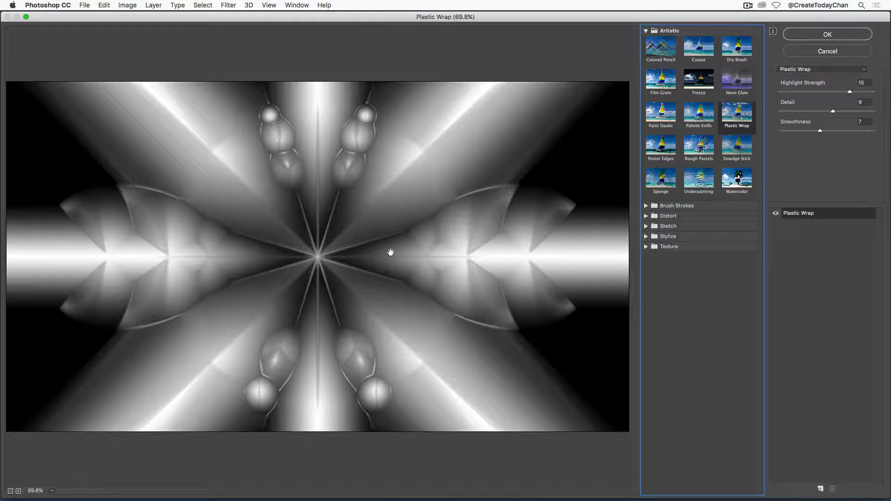
Toggle the Plastic Wrap effect's visibility to compare, then apply the filter
left_click(776, 213)
left_click(776, 214)
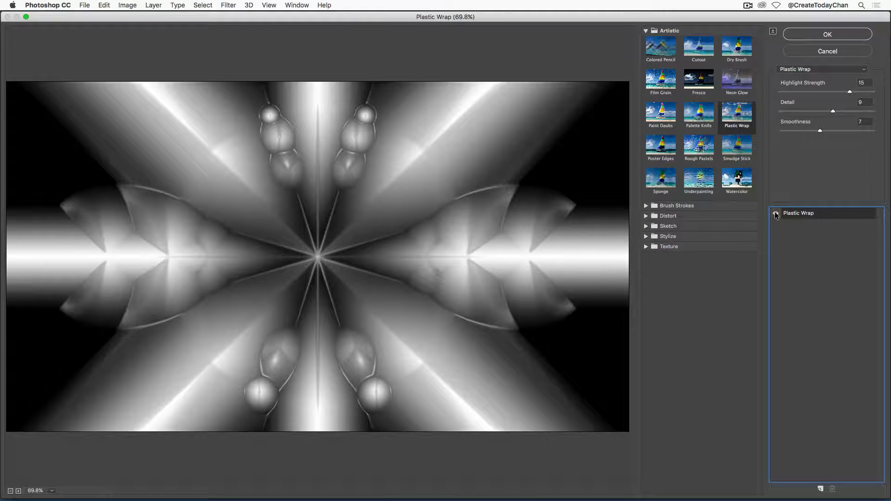
left_click(776, 213)
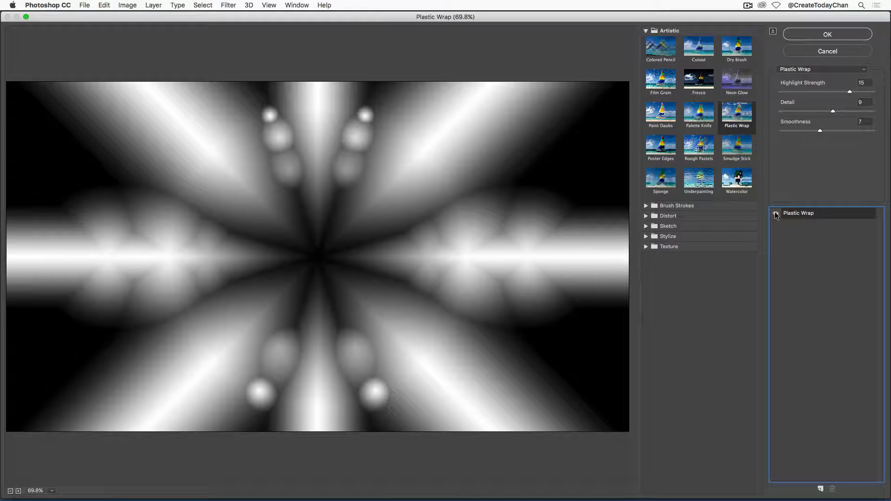
left_click(776, 214)
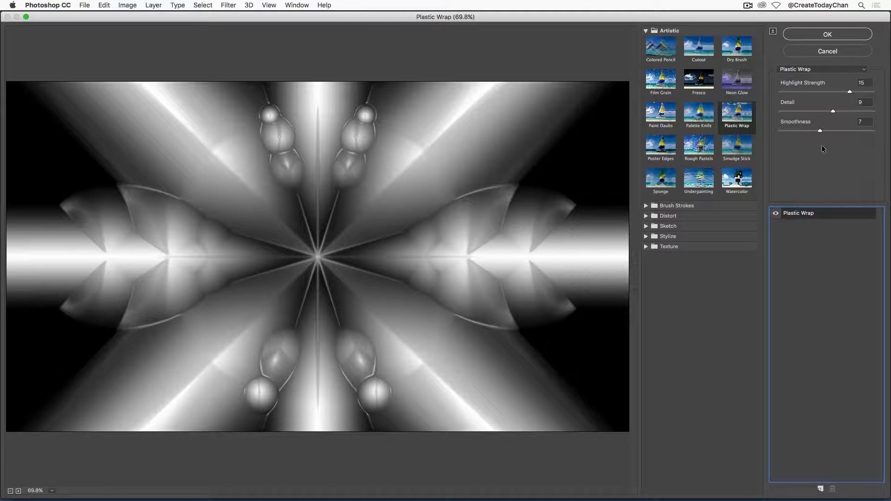
left_click(818, 34)
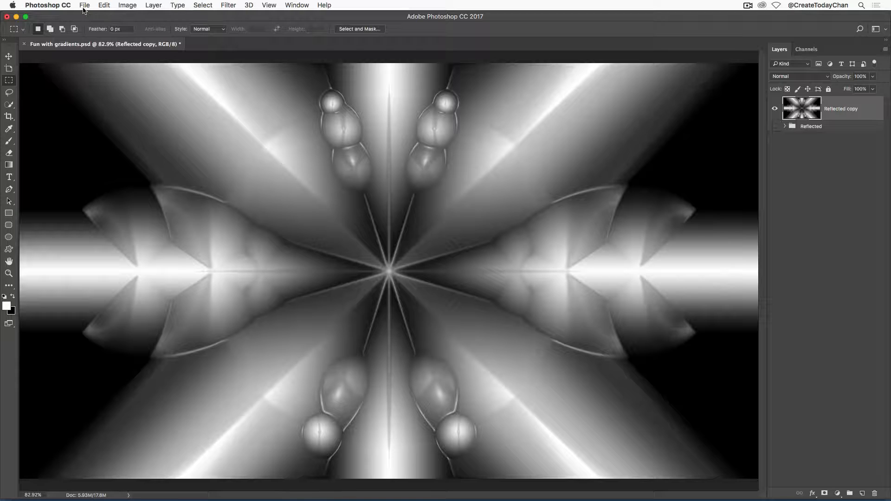
Fade the Filter Gallery effect with the blend mode set to Multiply
left_click(105, 6)
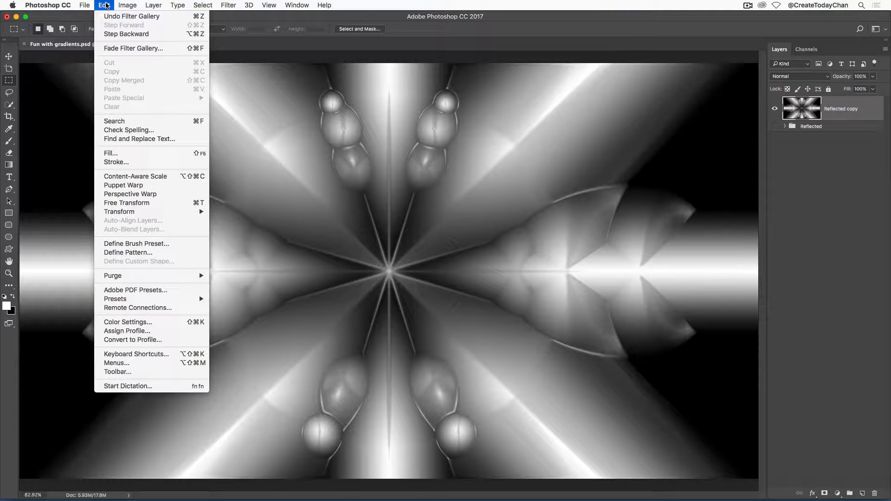
left_click(181, 52)
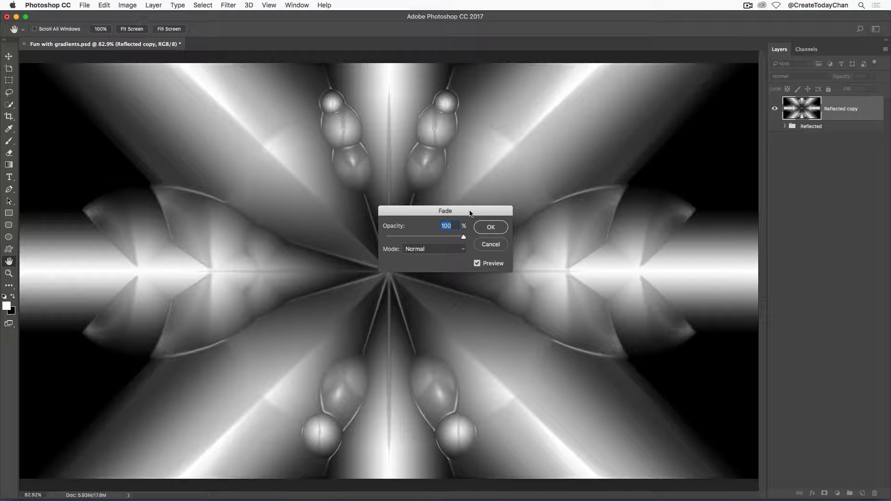
left_click(458, 251)
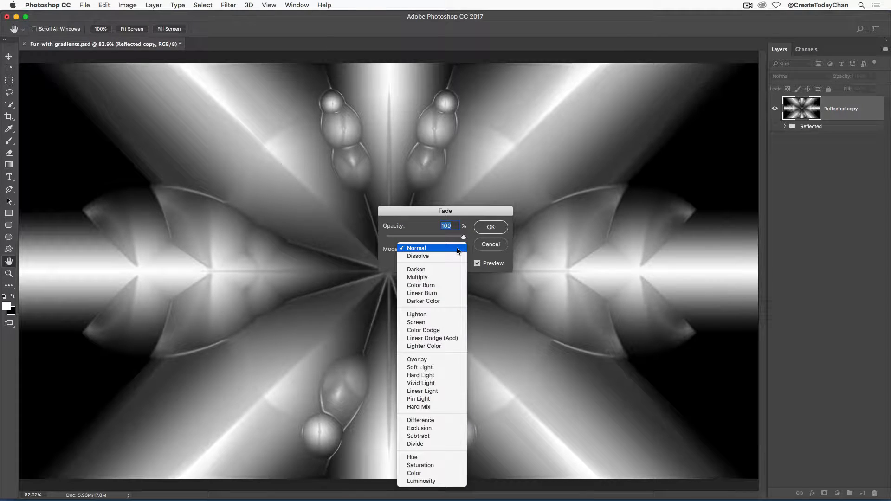
left_click(431, 277)
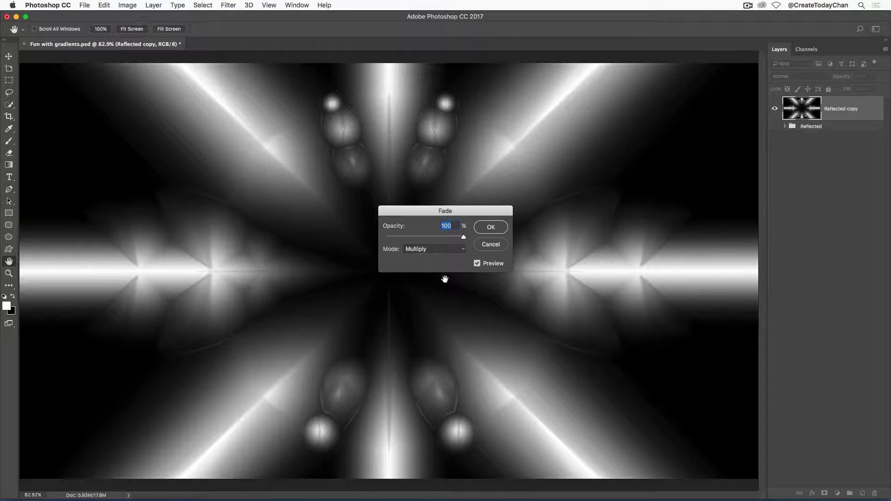
left_click_drag(480, 215, 613, 108)
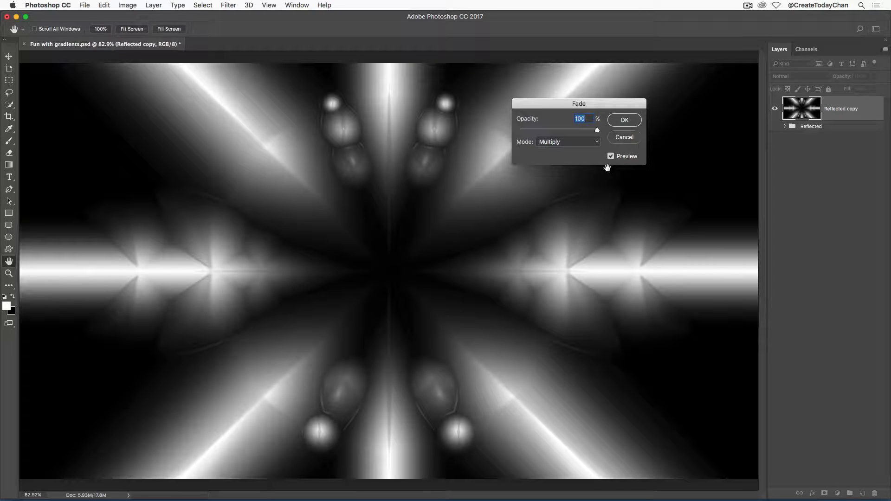
Try the Overlay, Hard Light and Difference fade modes before returning to Multiply
left_click(576, 144)
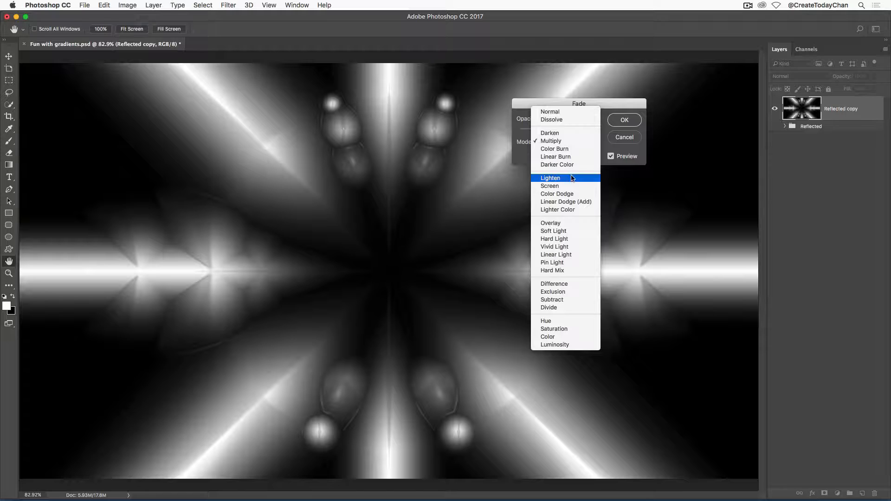
left_click(561, 223)
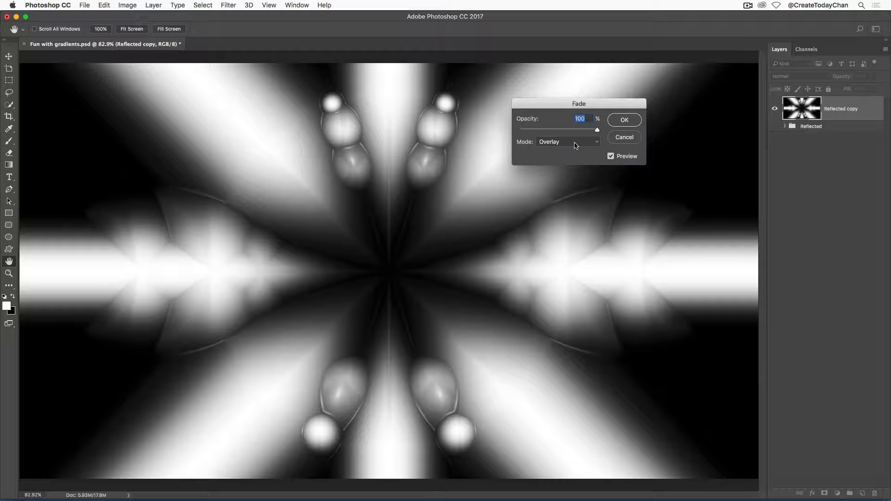
left_click(576, 146)
left_click(585, 144)
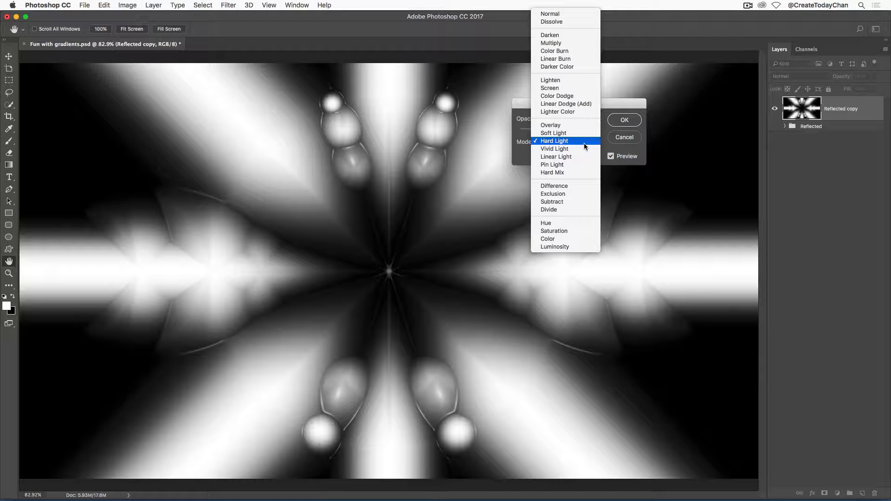
left_click(570, 186)
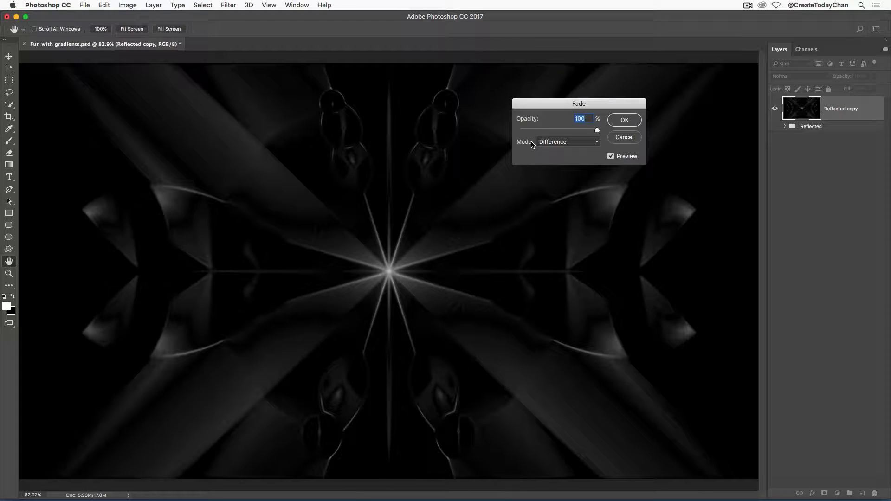
mouse_move(597, 130)
left_mouse_down()
mouse_move(563, 134)
mouse_move(598, 131)
left_mouse_up()
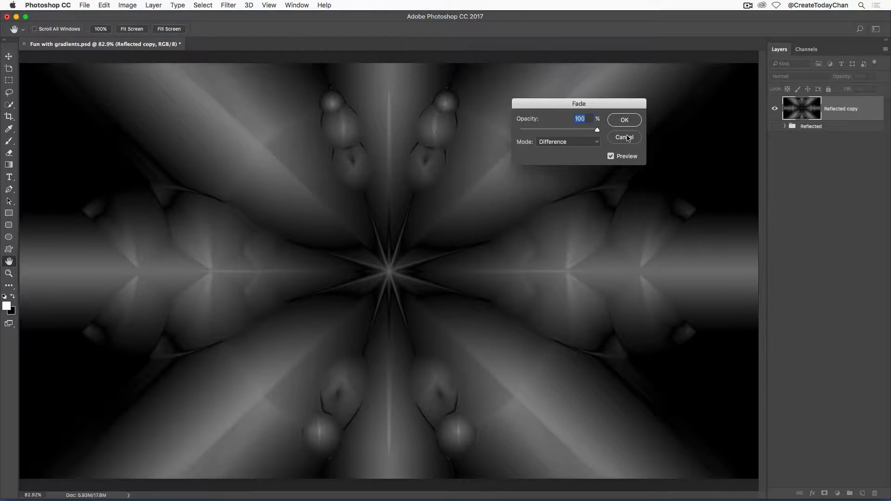
left_click(575, 142)
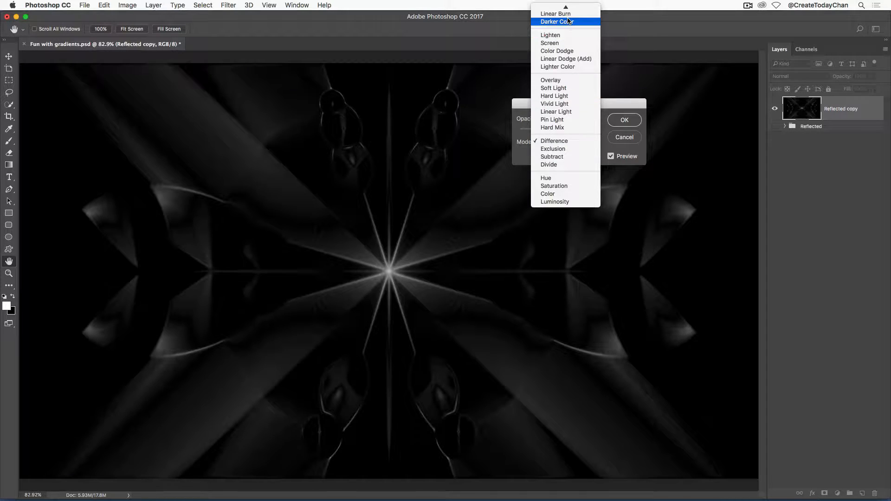
left_click(561, 37)
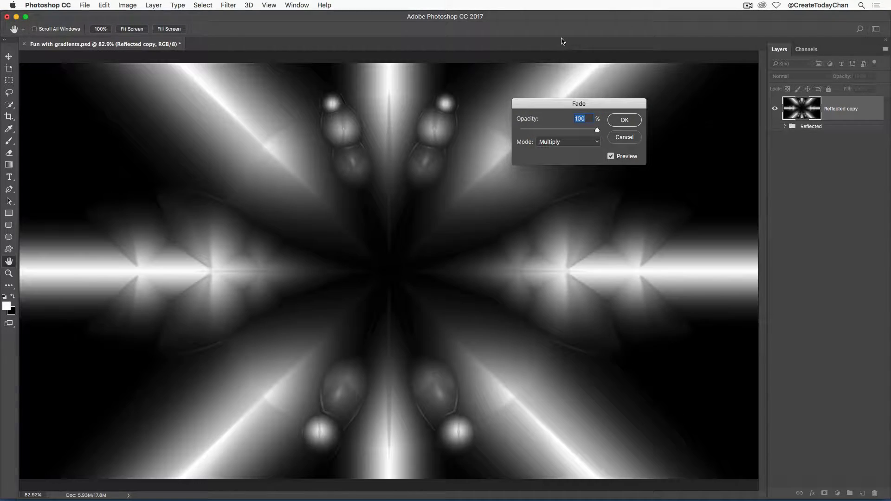
Toggle the fade preview to compare and apply the Multiply fade
left_click(611, 157)
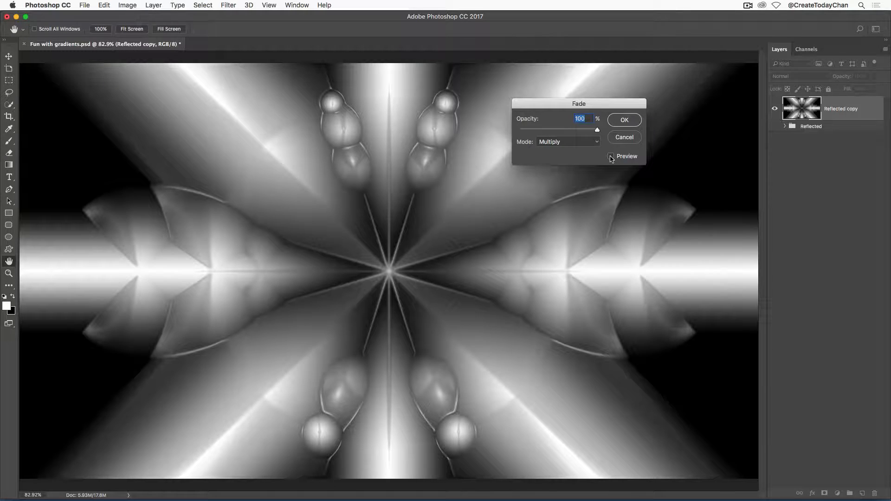
left_click(611, 157)
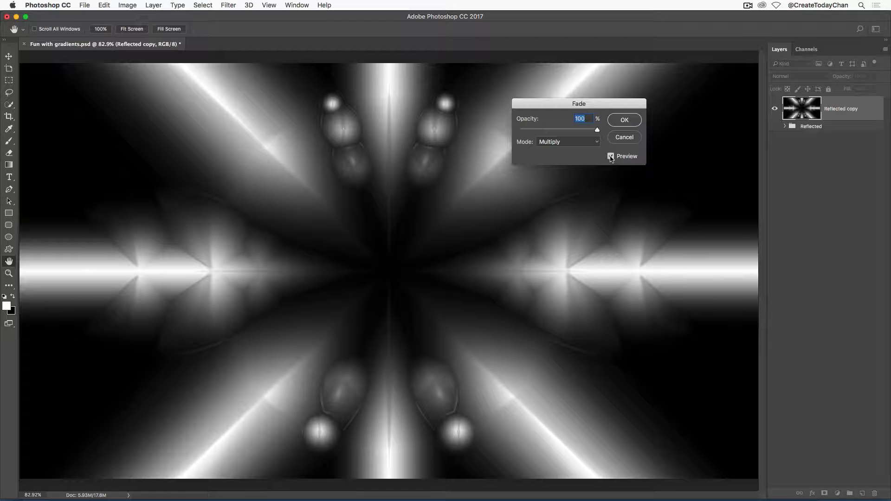
left_click(611, 157)
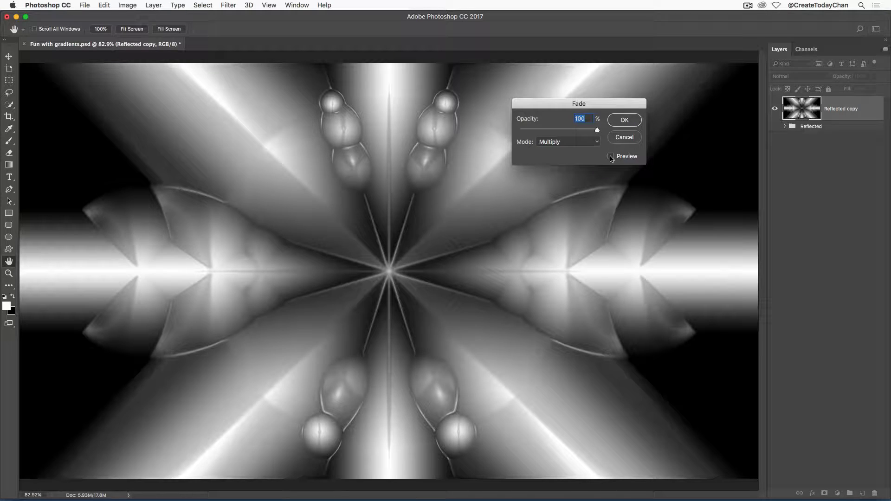
left_click(611, 157)
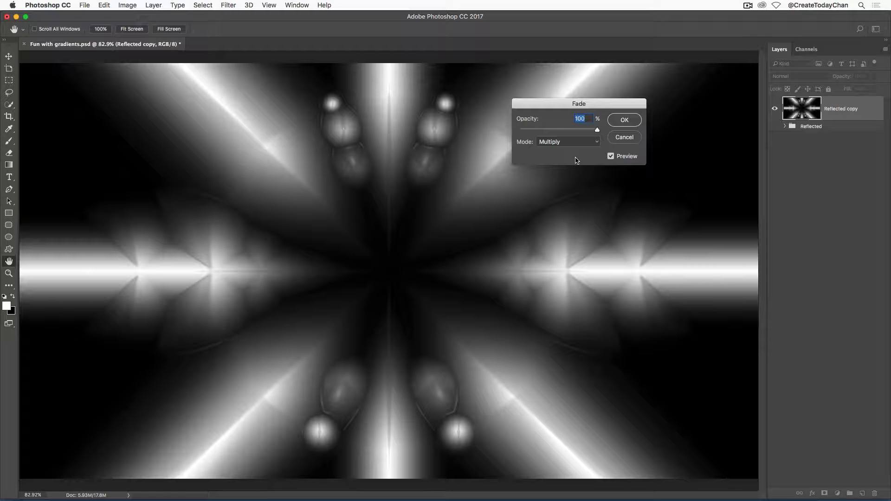
left_click(624, 120)
Duplicate the Blue channel into a Blue copy channel
key("m")
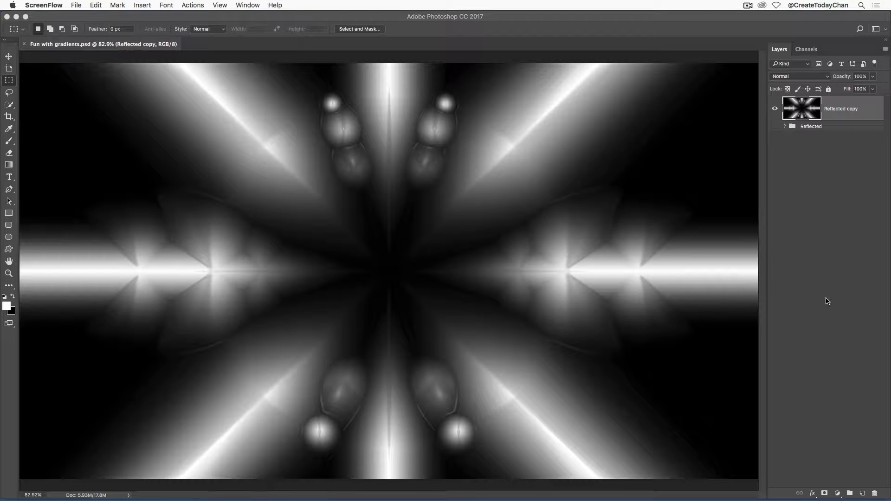
left_click(809, 51)
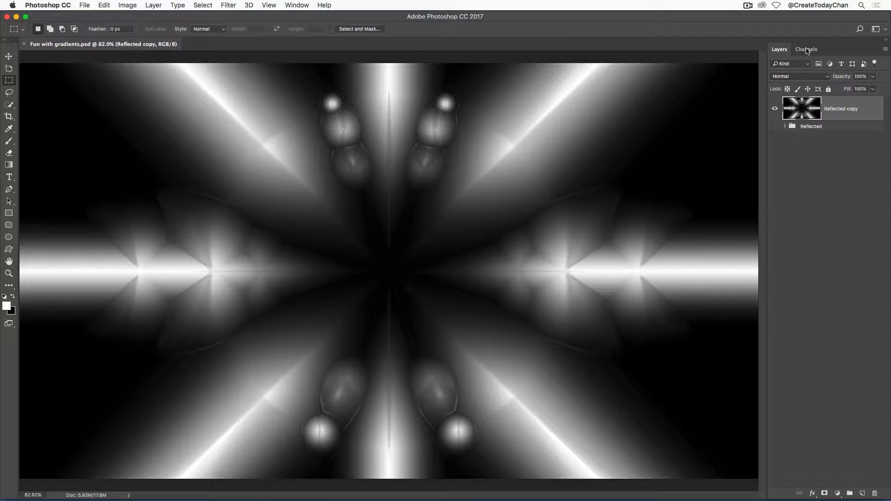
left_click(807, 51)
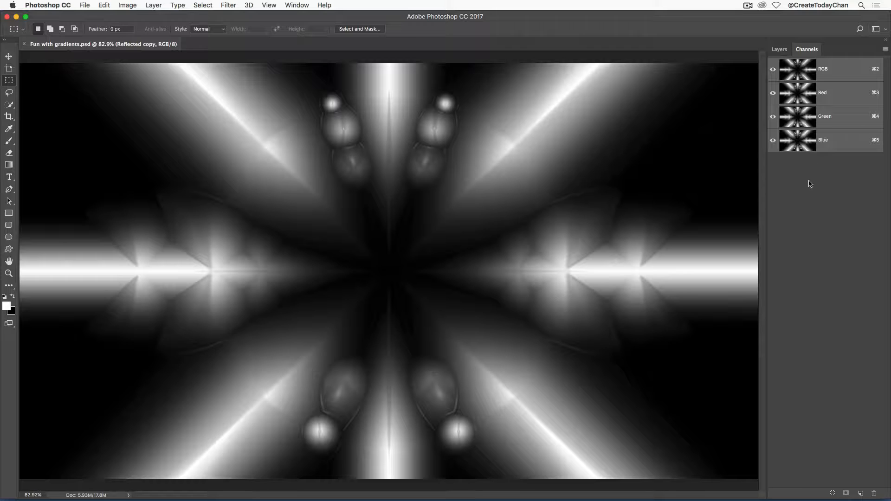
left_click(806, 141)
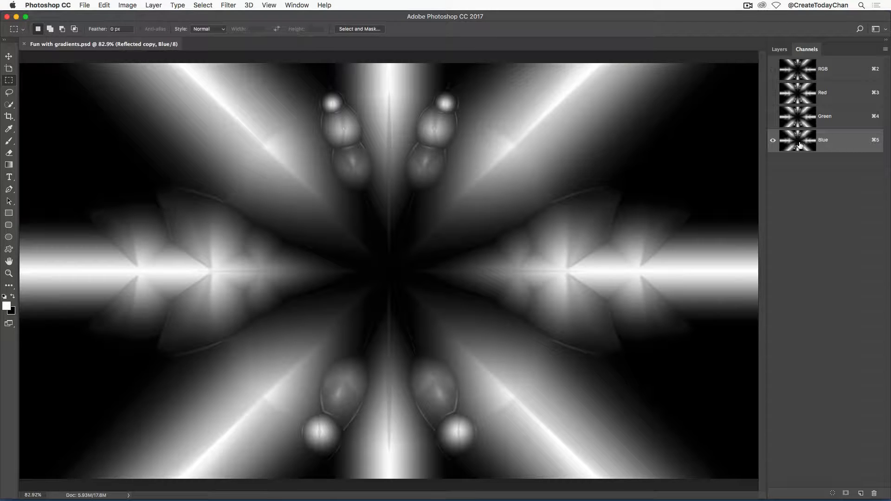
left_click_drag(800, 145, 861, 493)
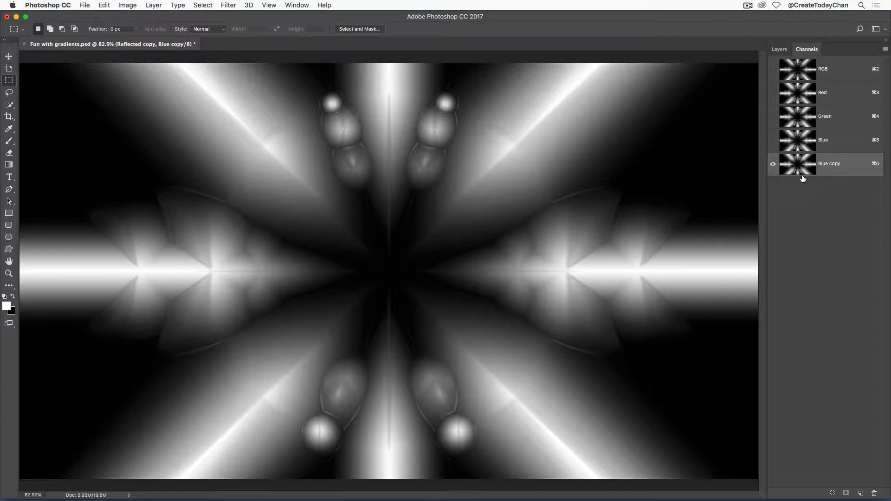
Apply Levels to the Blue copy channel with input black at 114 and input white at 172
key("super+l")
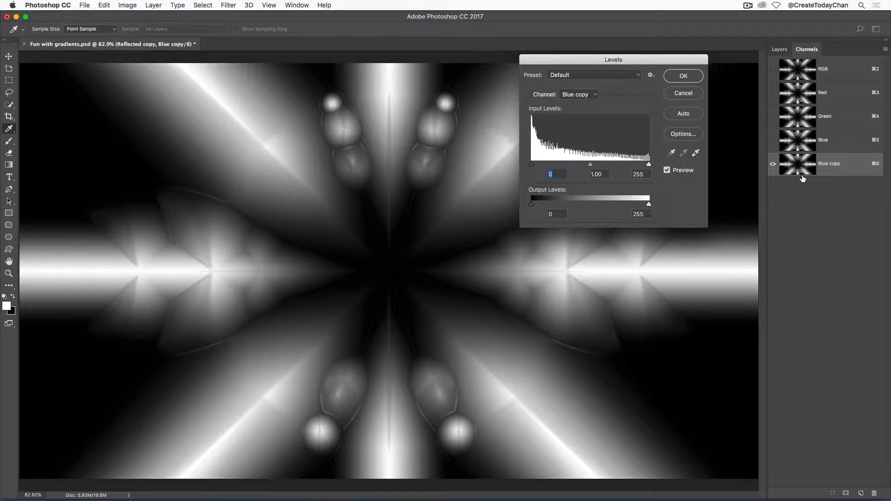
left_click_drag(653, 62, 654, 231)
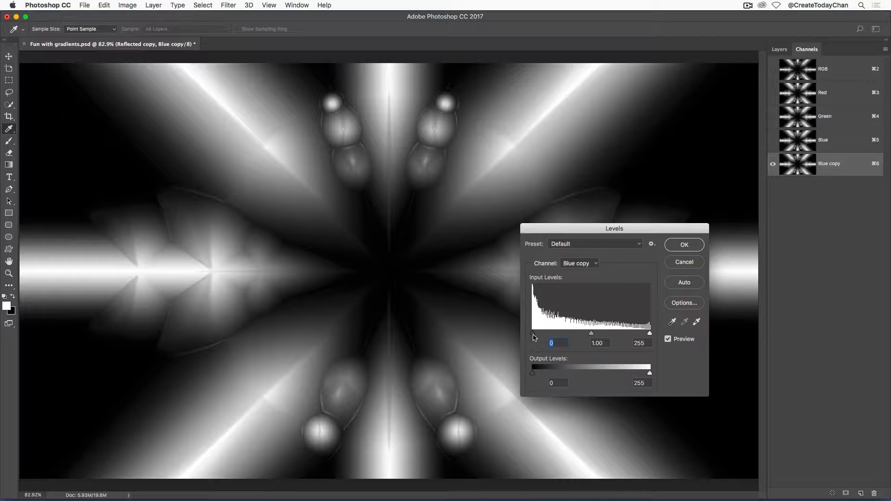
left_click_drag(534, 335, 586, 337)
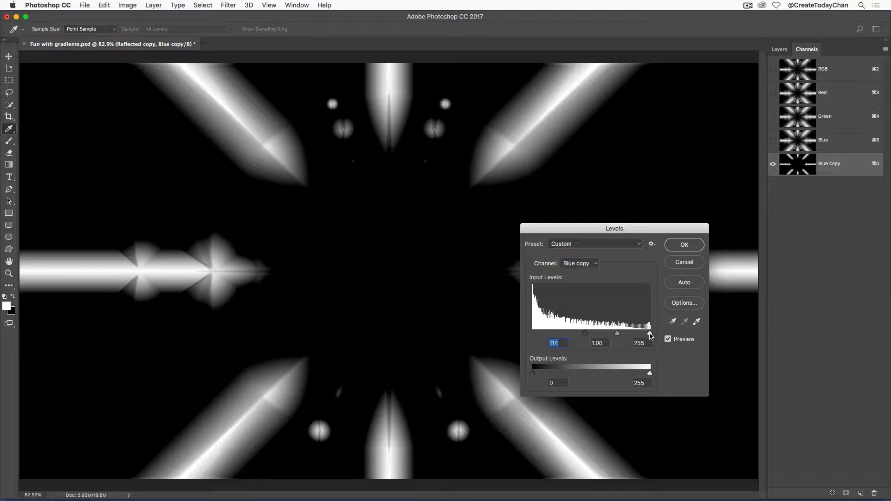
left_click_drag(649, 335, 614, 335)
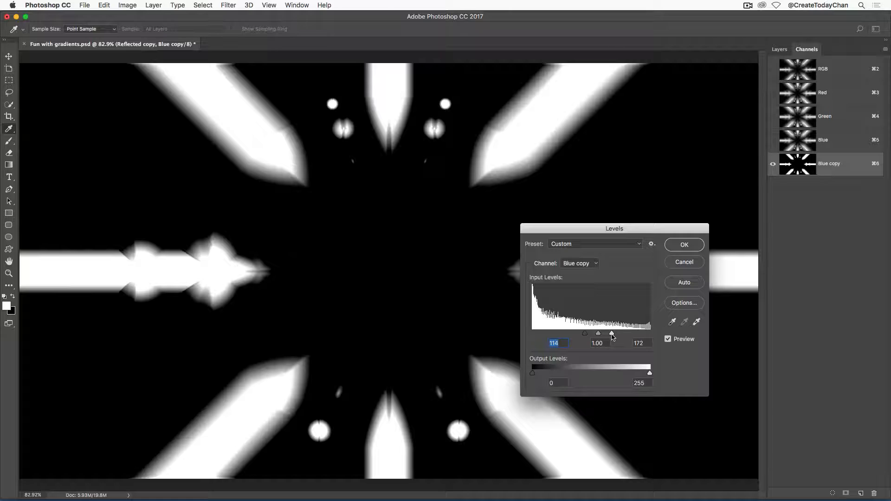
key("Tab")
key("Tab")
left_click(678, 249)
Load the Blue copy channel as a selection and return to the RGB composite and the layers
key("m")
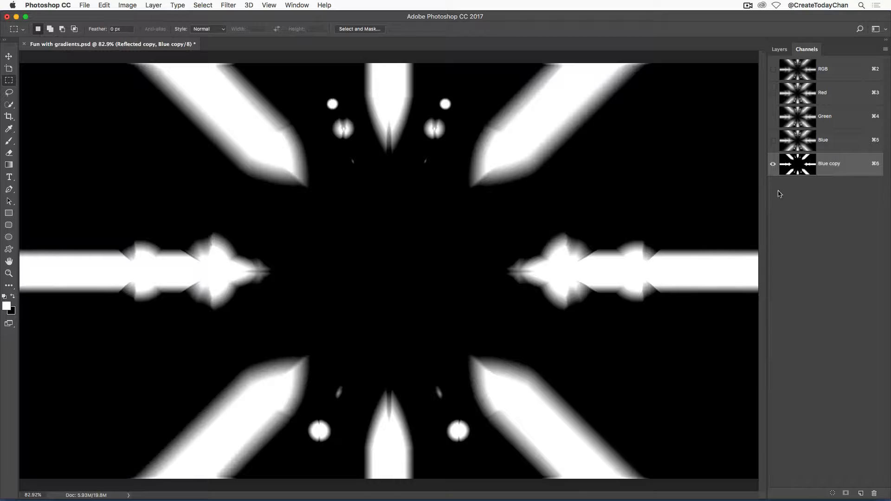
left_click(801, 169, "super")
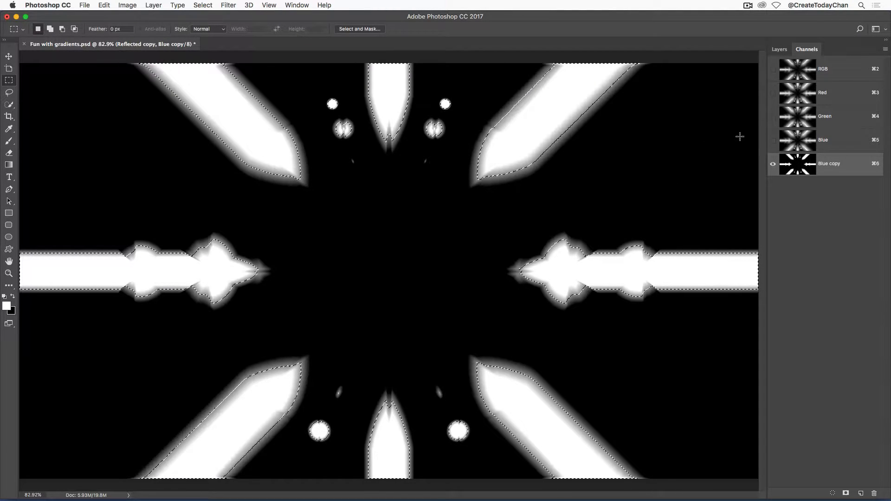
left_click(823, 73)
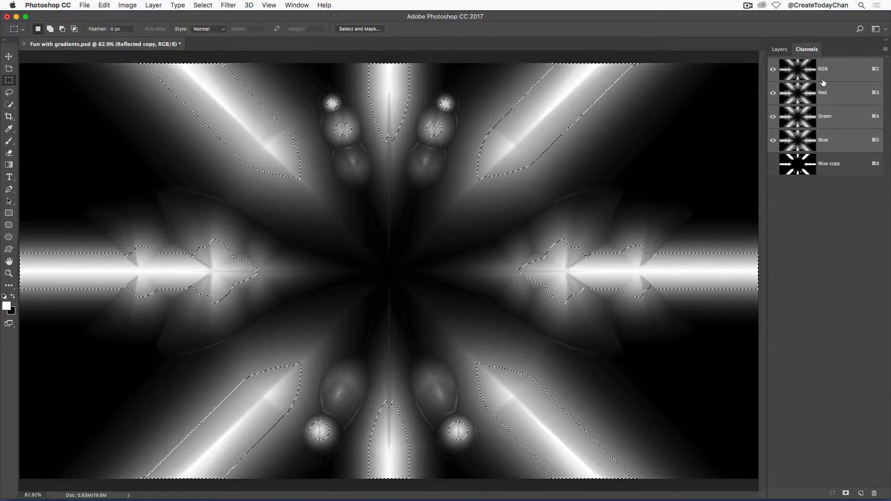
left_click(780, 50)
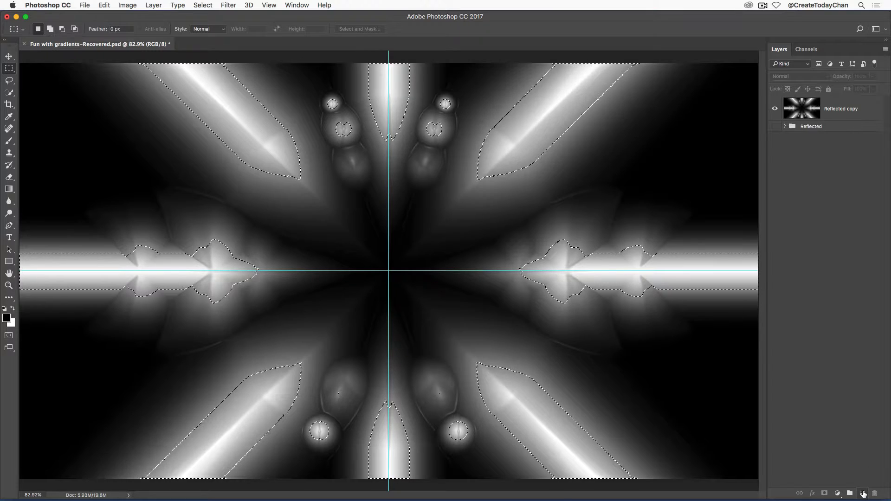
Create a new layer, fill the selection on it with the foreground colour and deselect
key("super+alt+shift+n")
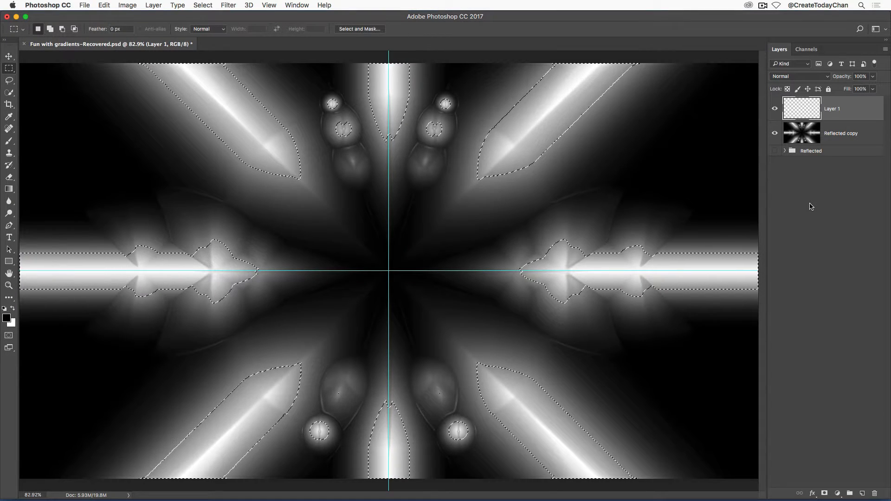
key("alt+BackSpace")
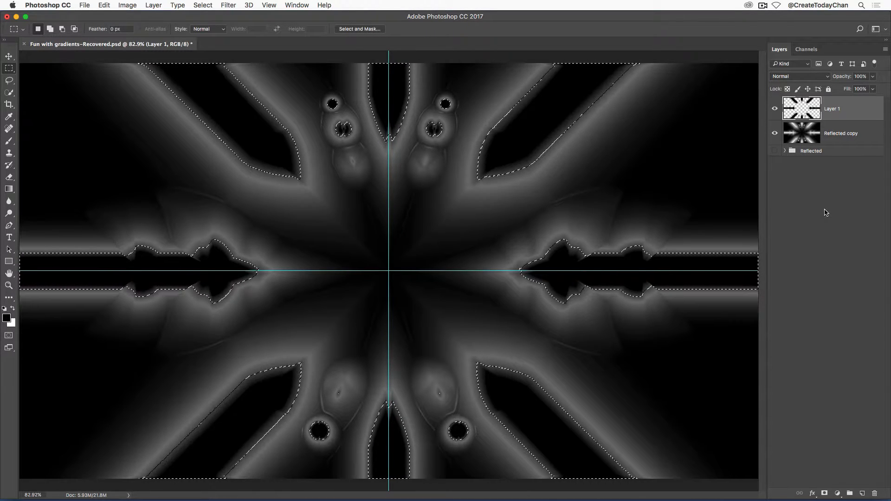
key("super+d")
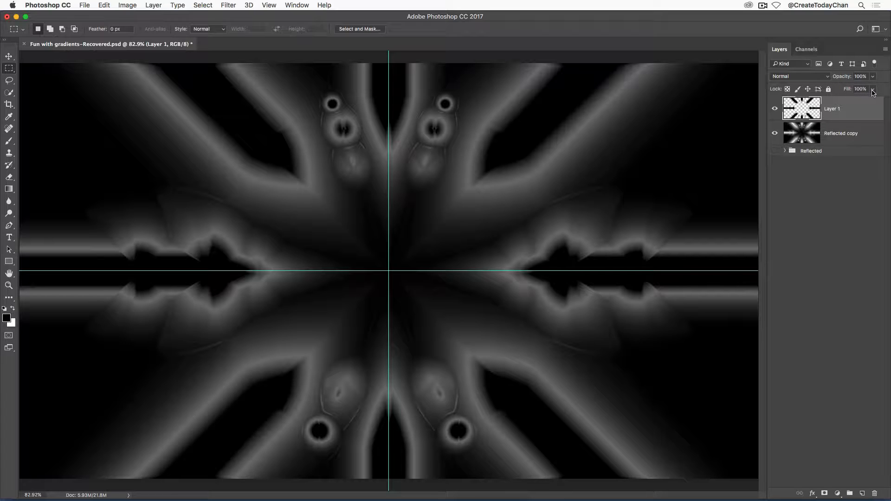
Set the new layer's Fill to 0%
left_click(875, 91)
left_click_drag(872, 103, 826, 108)
left_click(809, 110)
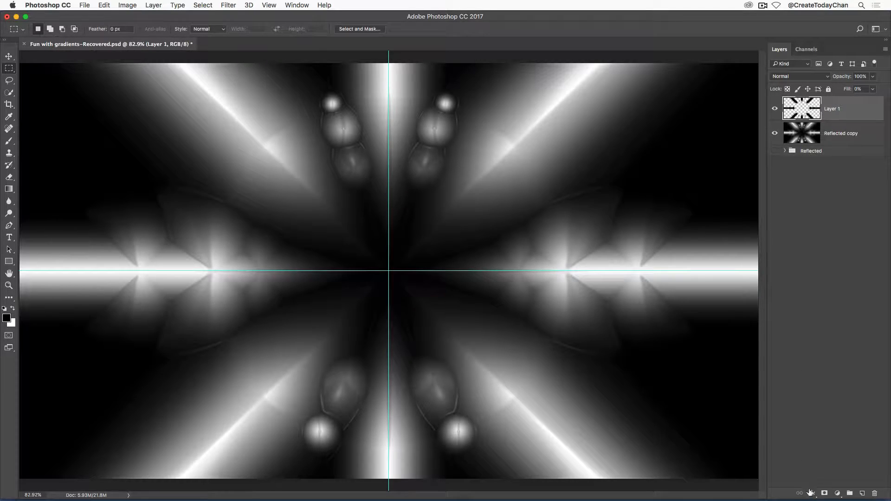
Add a Gradient Overlay effect to Layer 1 using the blue, red and yellow preset gradient
left_click(812, 494)
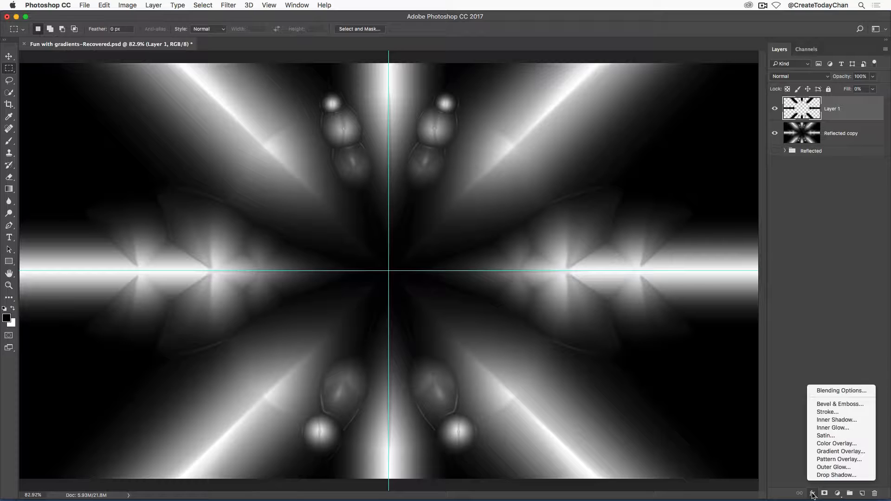
left_click(851, 451)
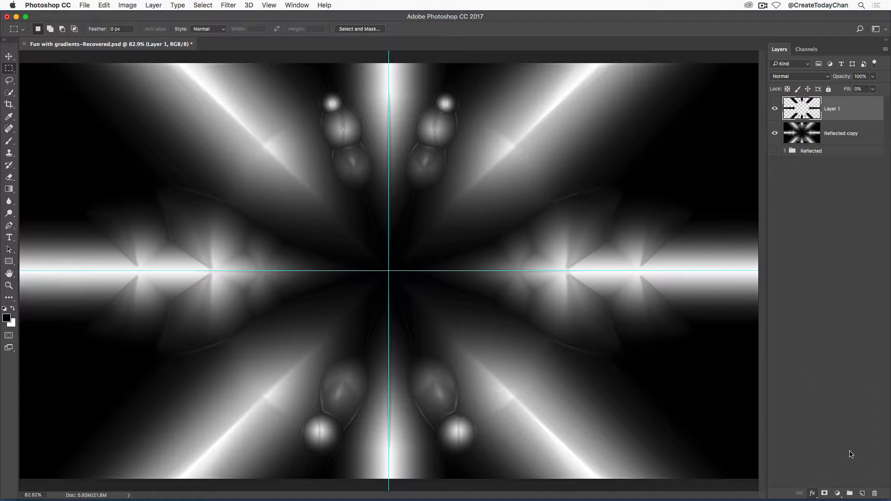
left_click_drag(533, 137, 798, 27)
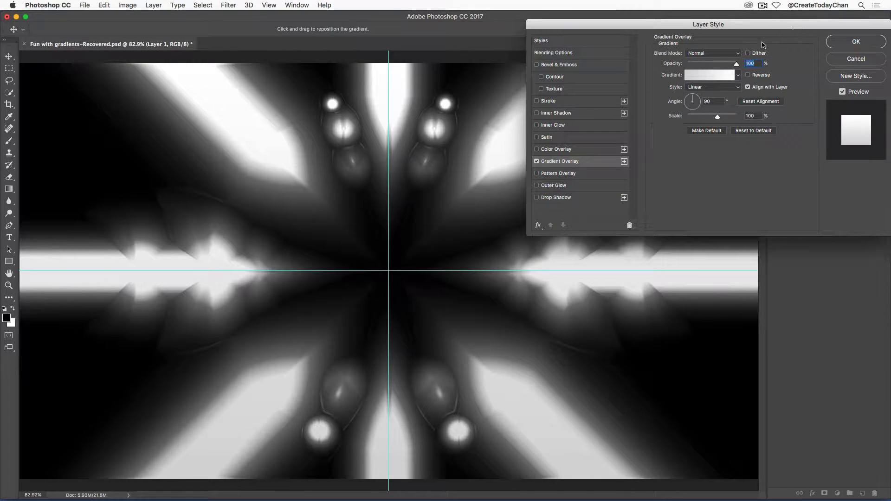
left_click(739, 76)
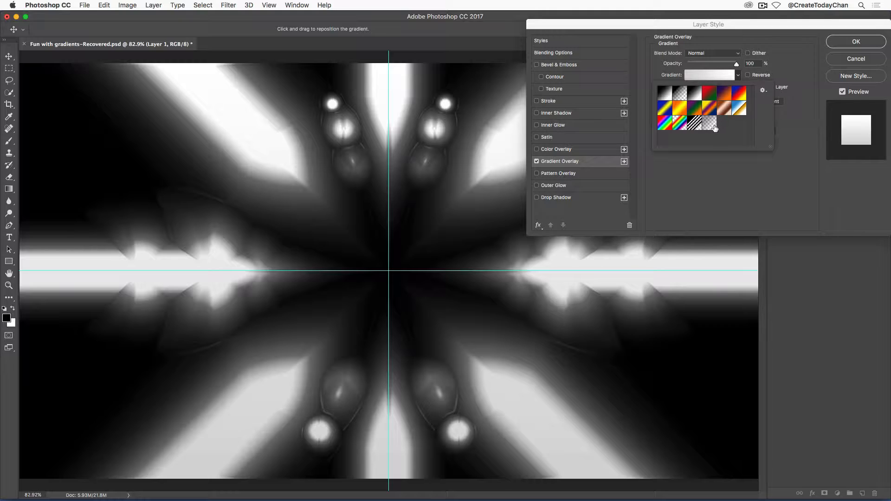
left_click(741, 96)
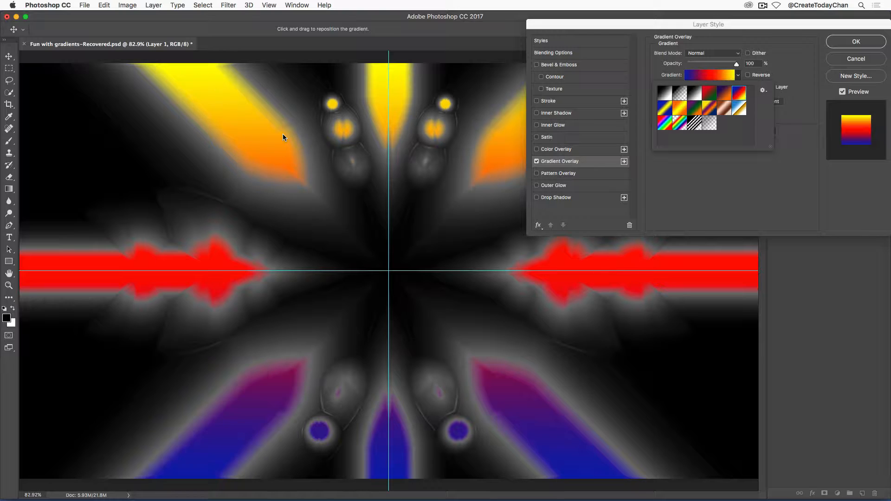
left_click(702, 181)
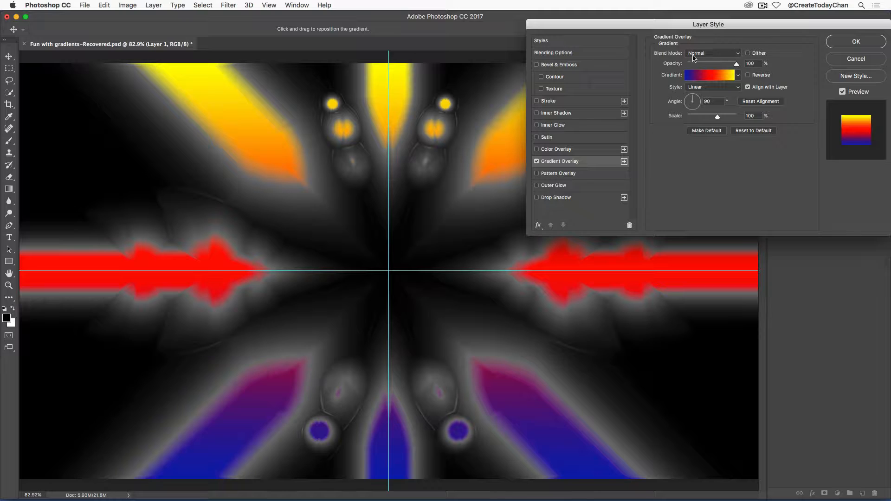
Try several blend modes for the gradient overlay and settle on Overlay
left_click(738, 55)
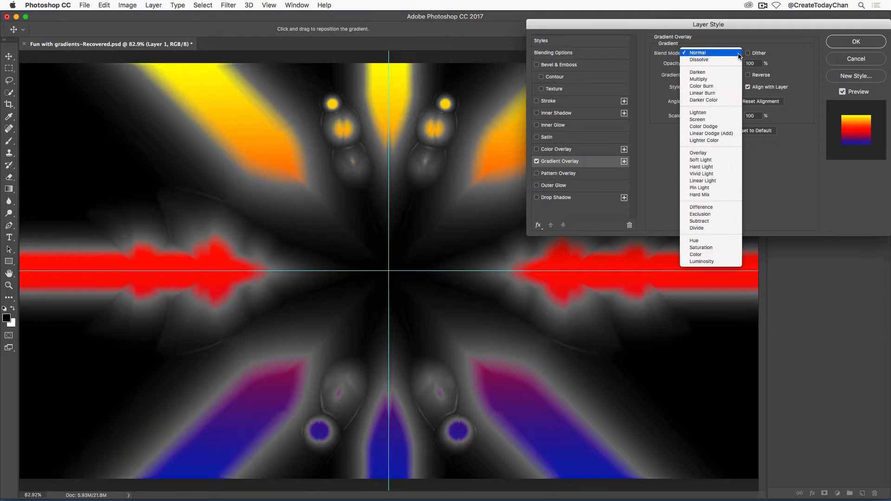
left_click(710, 79)
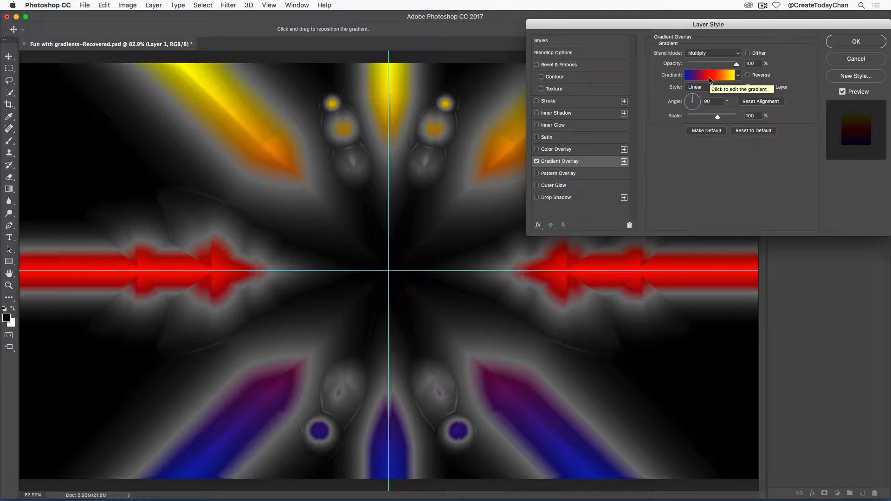
left_click(717, 54)
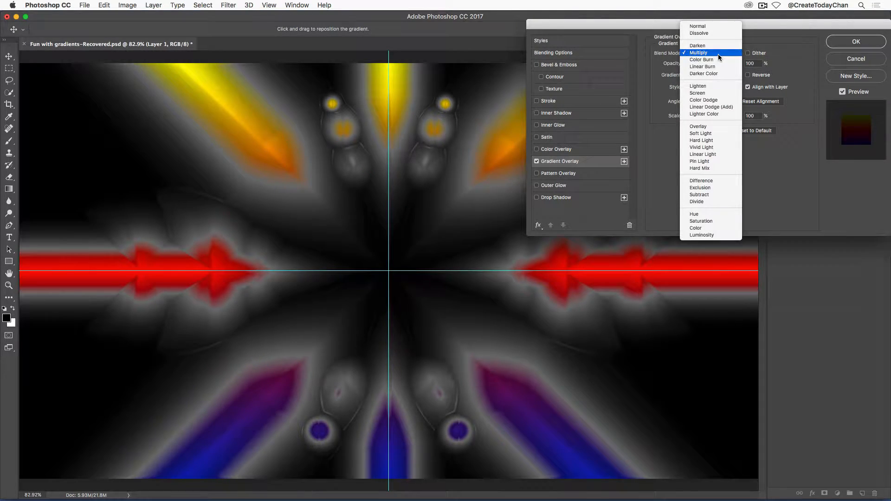
left_click(709, 127)
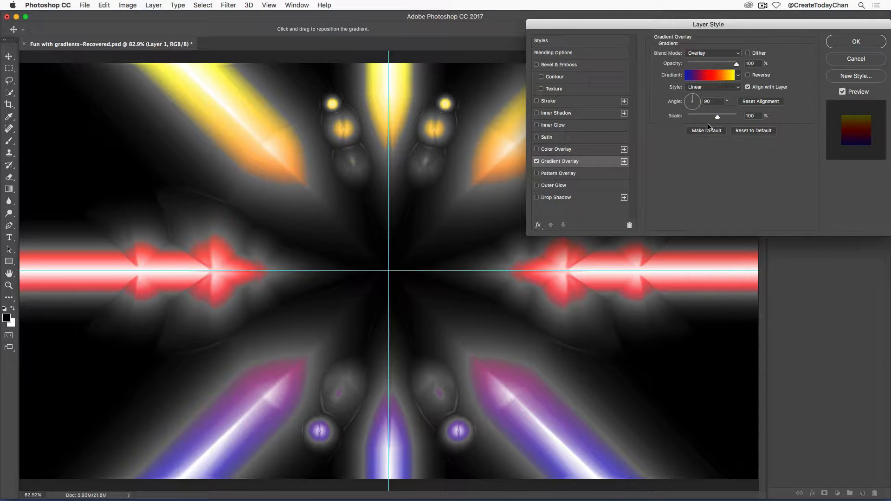
left_click(720, 53)
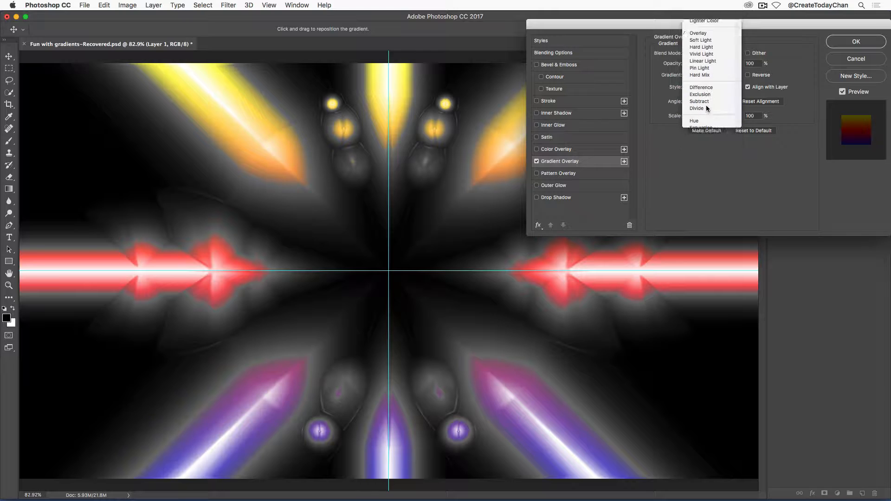
left_click(708, 108)
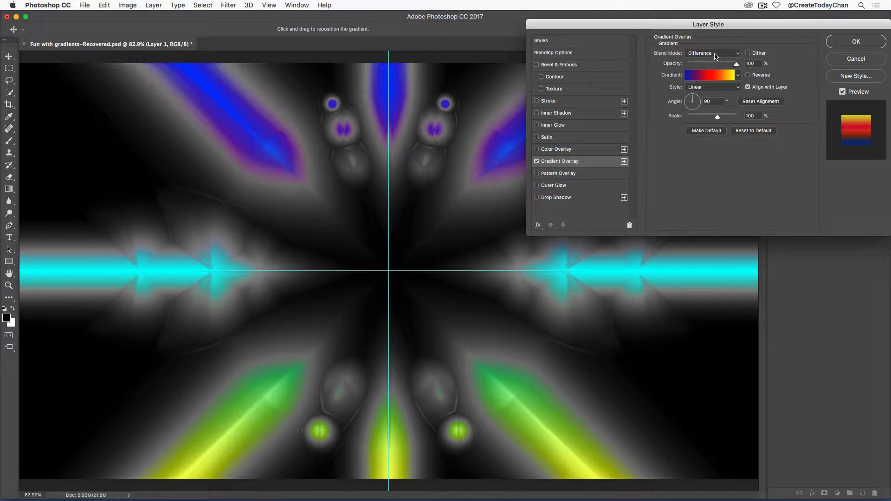
left_click(716, 55)
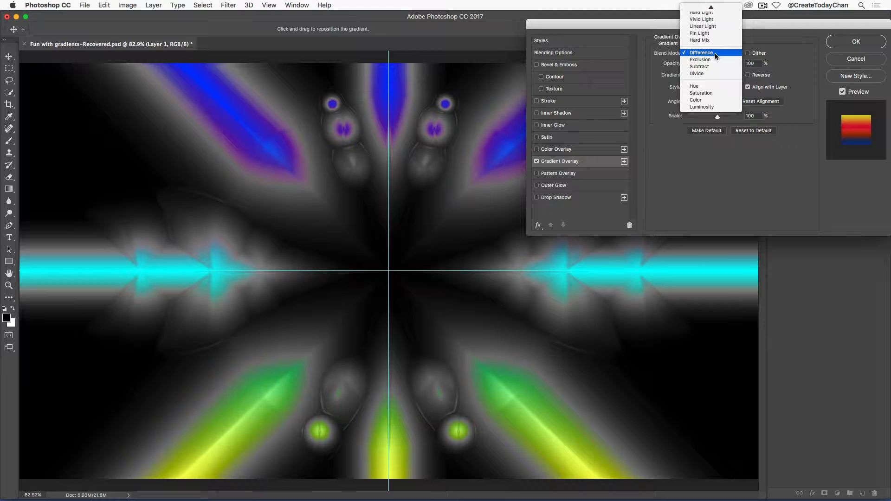
scroll(715, 53, "up", 5)
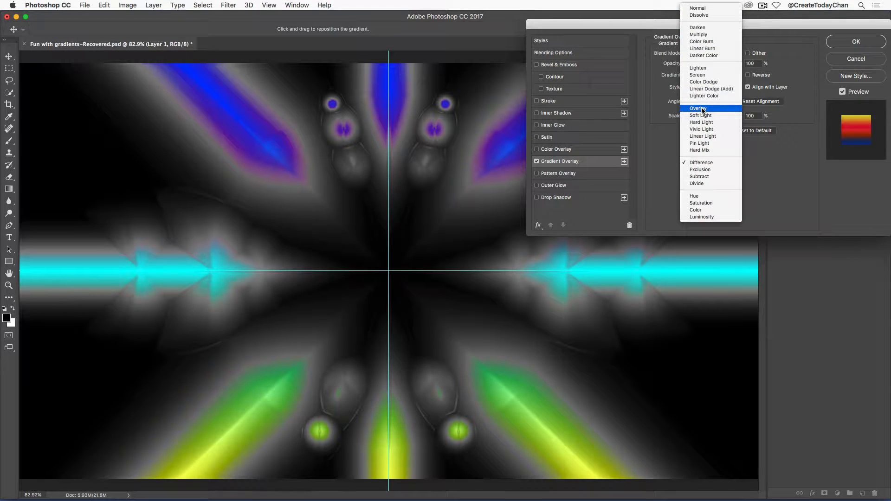
left_click(701, 110)
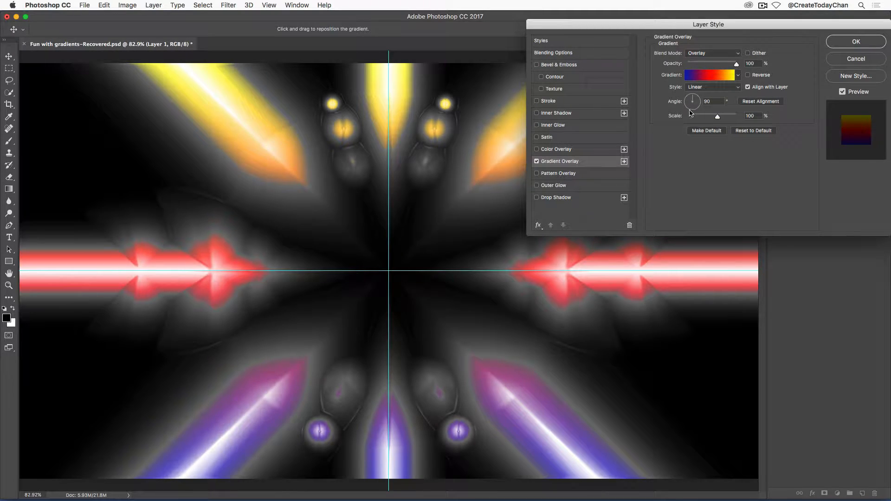
Set the overlay style to Reflected at a 90° angle and 100% scale, reset its alignment and apply the layer style
left_click(727, 88)
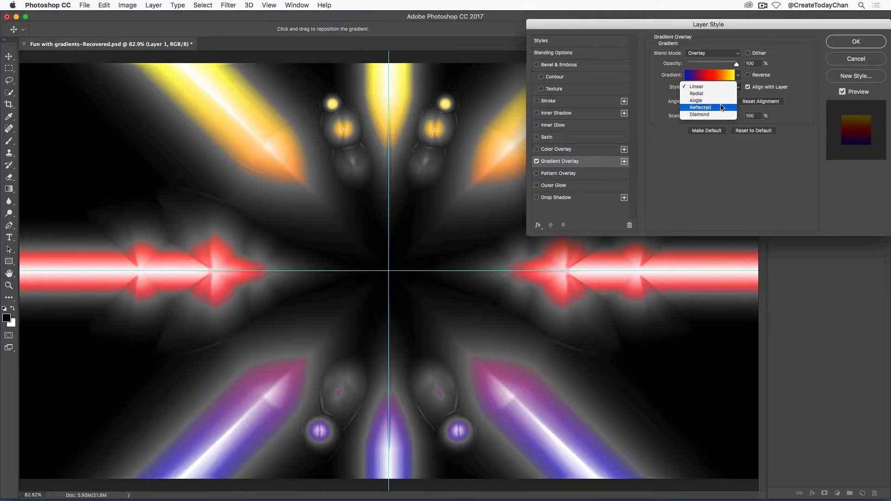
left_click(722, 107)
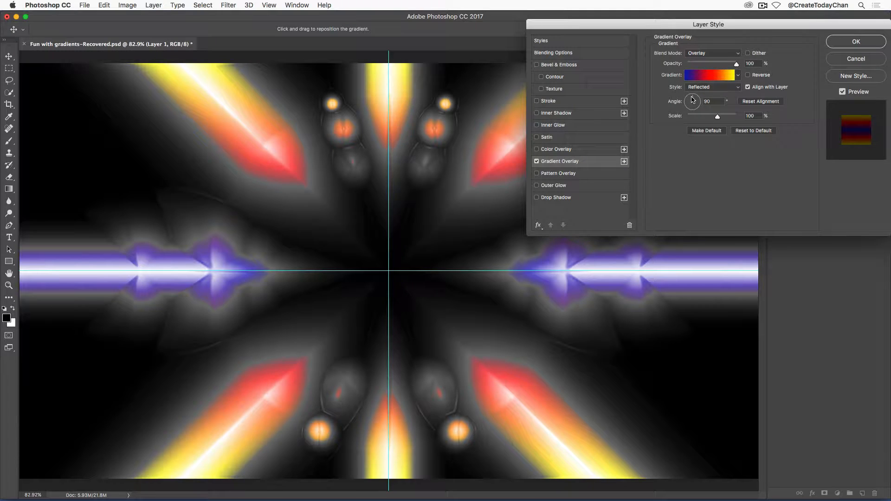
left_click_drag(694, 99, 688, 108)
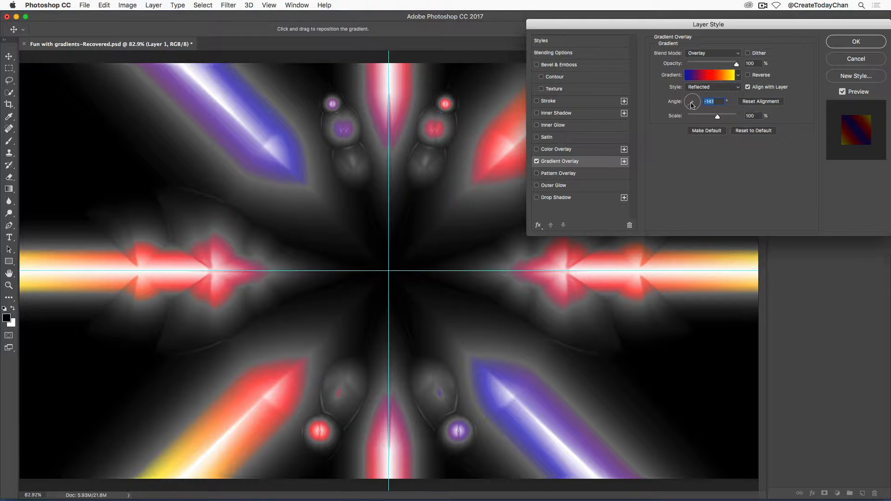
type("90")
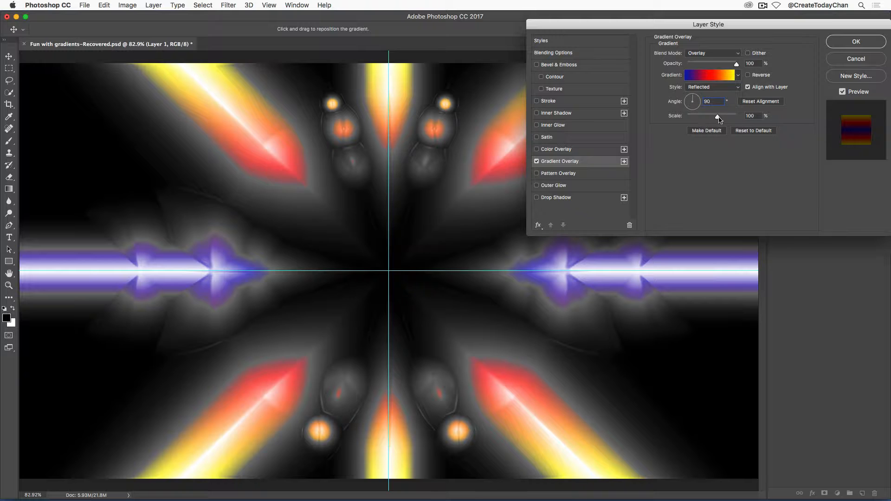
mouse_move(719, 119)
left_mouse_down()
mouse_move(738, 119)
mouse_move(667, 126)
mouse_move(740, 125)
mouse_move(718, 124)
left_mouse_up()
type("100")
left_click_drag(400, 179, 776, 36)
left_click(774, 103)
left_click_drag(730, 66, 739, 66)
left_click(860, 43)
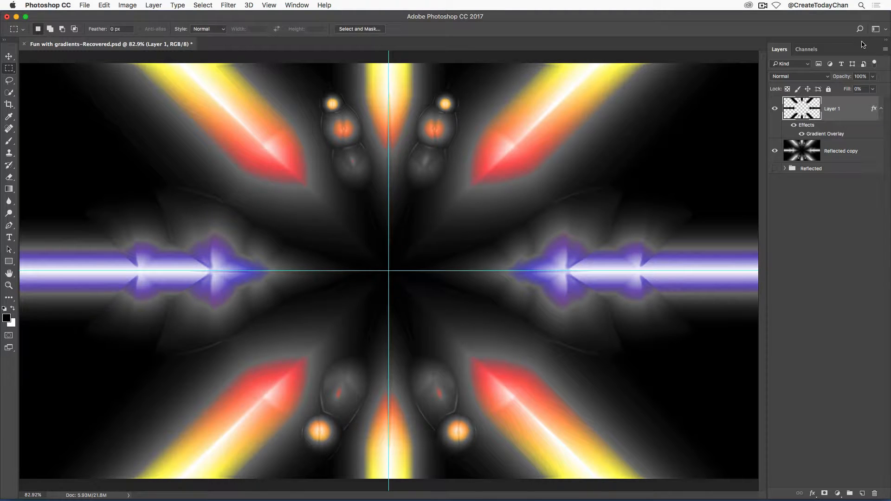
Load Layer 1's pixels as a selection
left_click(774, 109)
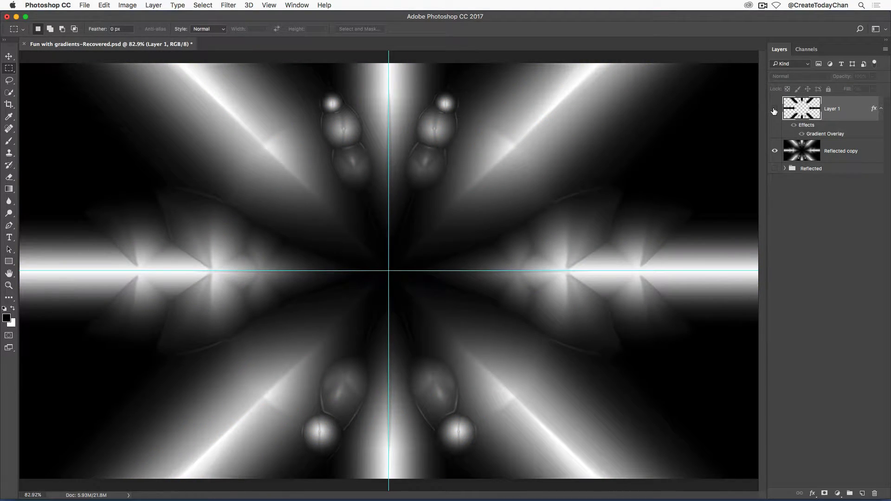
left_click(775, 110)
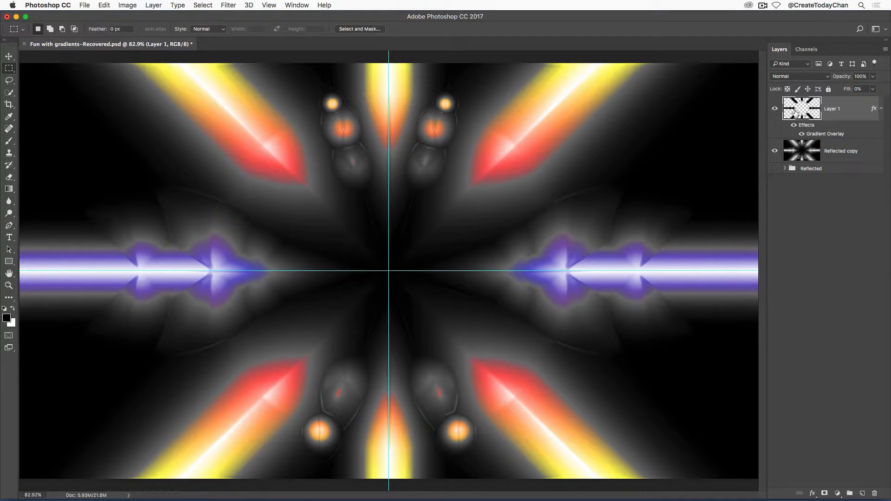
left_click(819, 282)
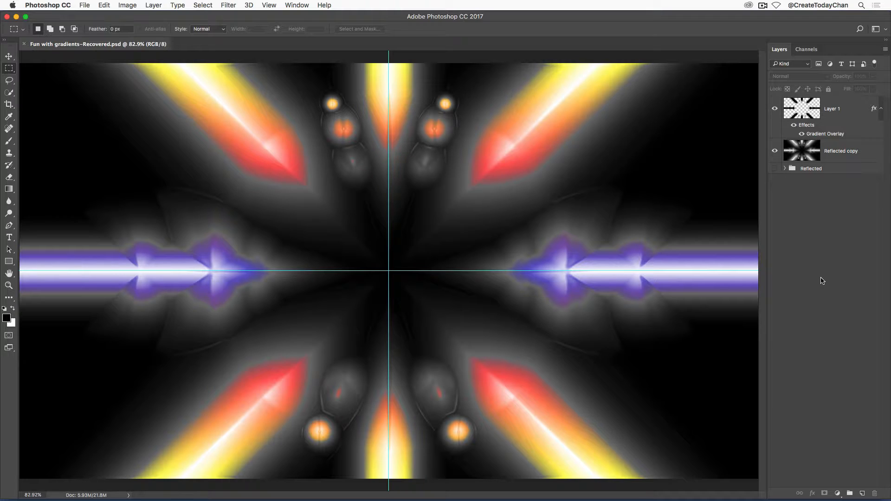
left_click(808, 115, "super")
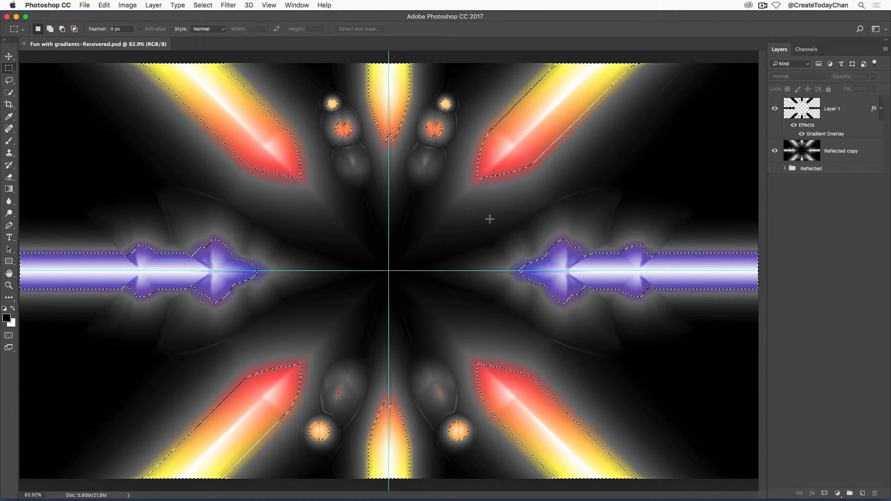
left_click(203, 5)
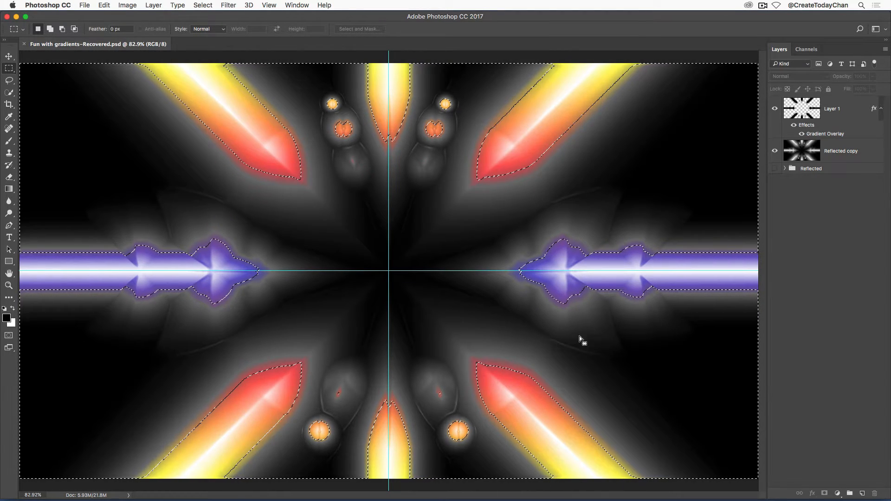
Create a new layer, fill the selection on it with the foreground colour and deselect
left_click(862, 493)
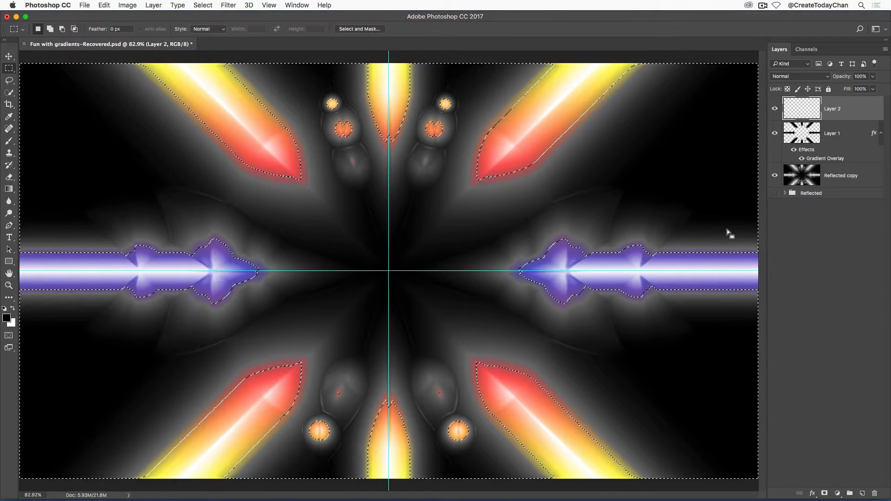
key("alt")
key("alt+BackSpace")
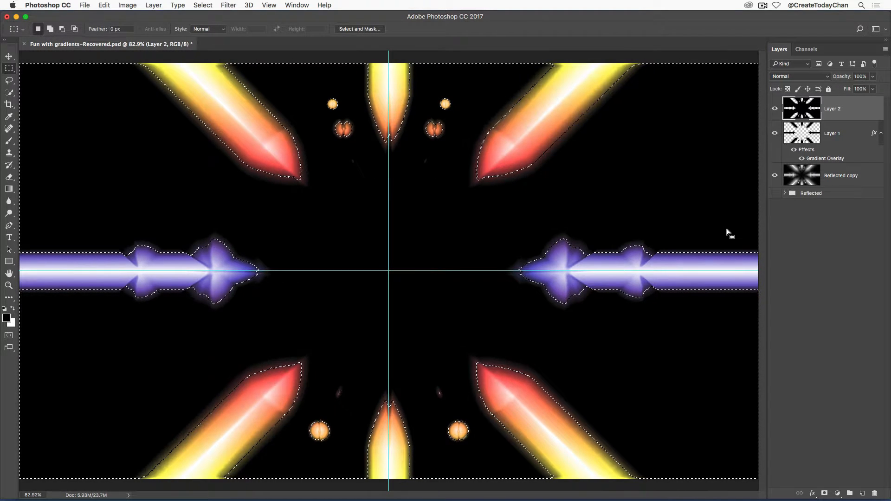
key("super+d")
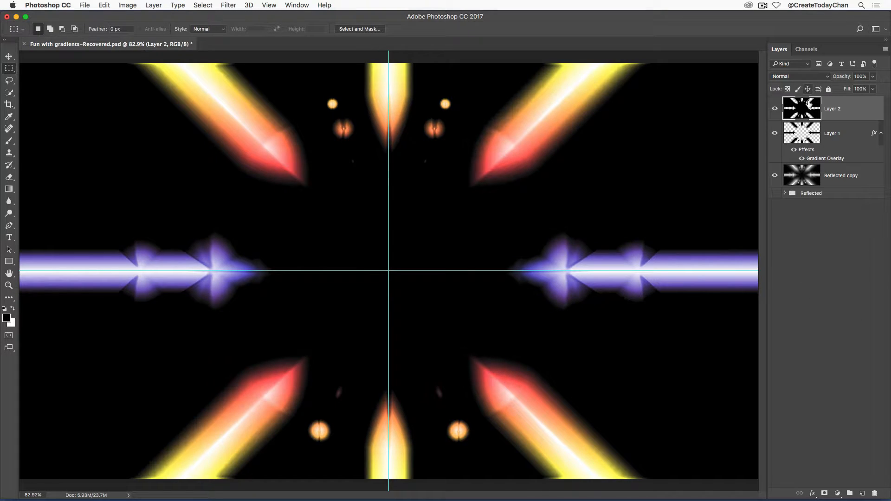
Set the new layer's Fill to 0%
left_click(874, 90)
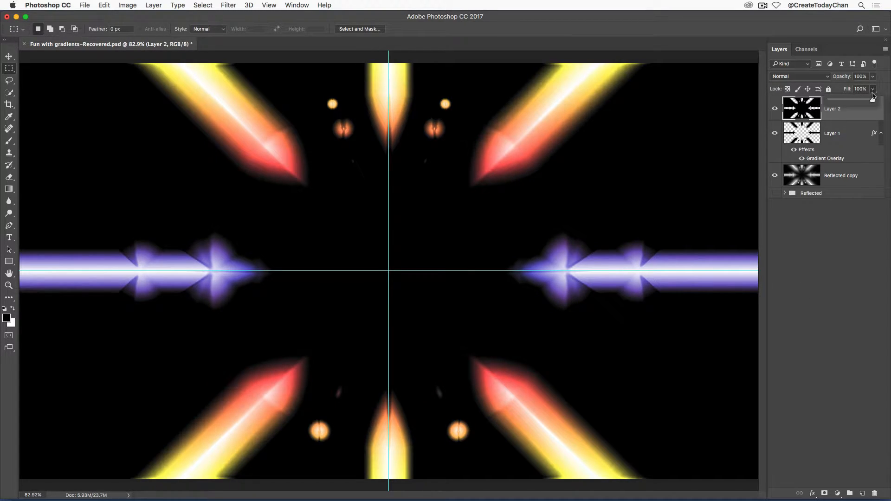
left_click_drag(872, 103, 820, 106)
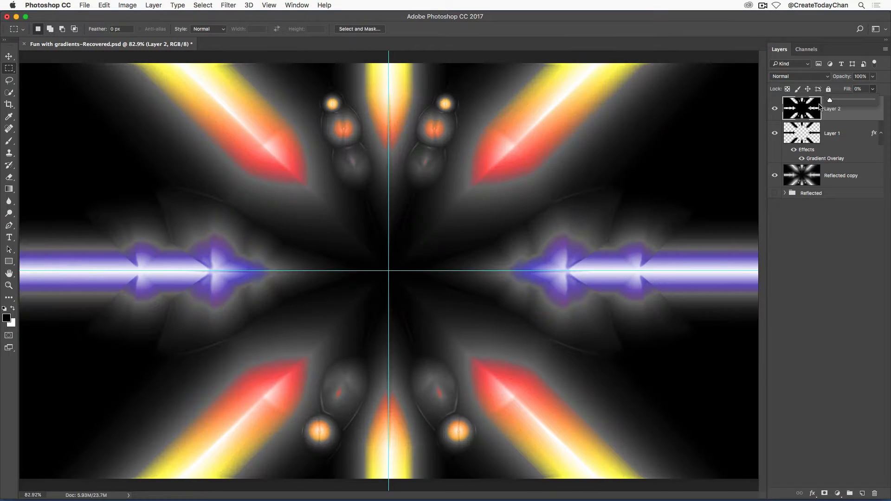
left_click(803, 112)
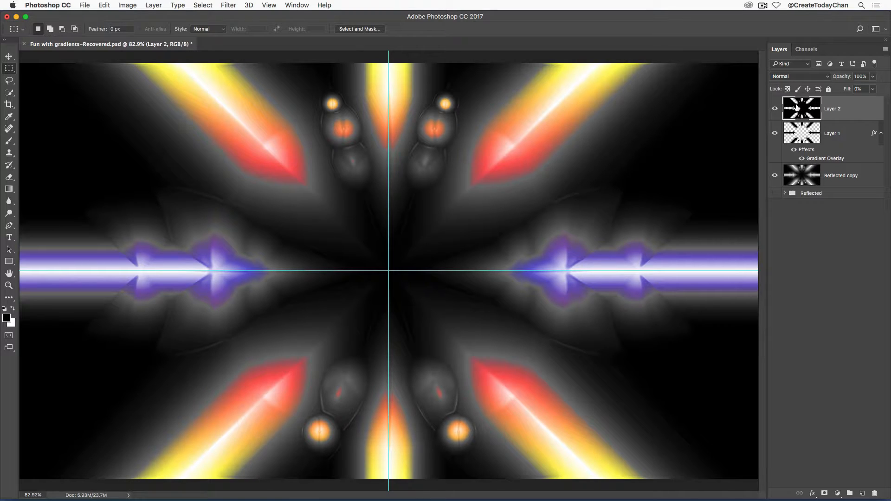
Add a Gradient Overlay effect to Layer 2 using the Red, Green preset gradient
left_click(813, 493)
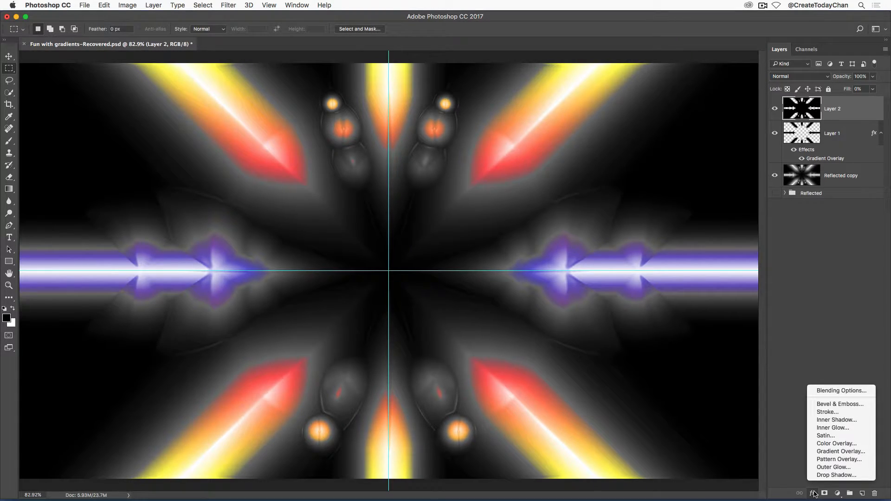
left_click(841, 452)
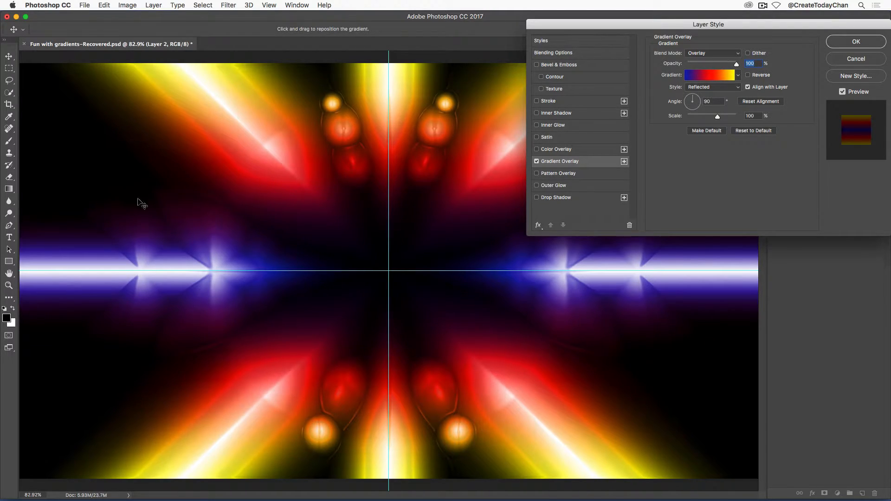
left_click(739, 76)
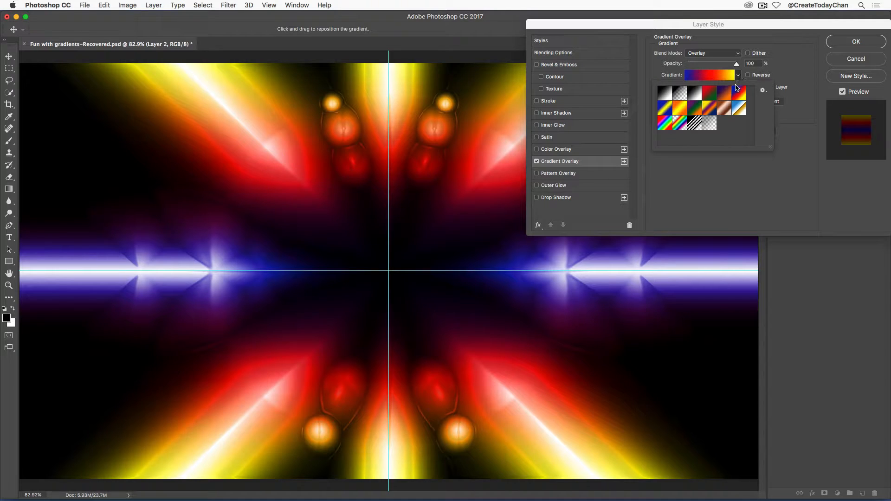
left_click(709, 95)
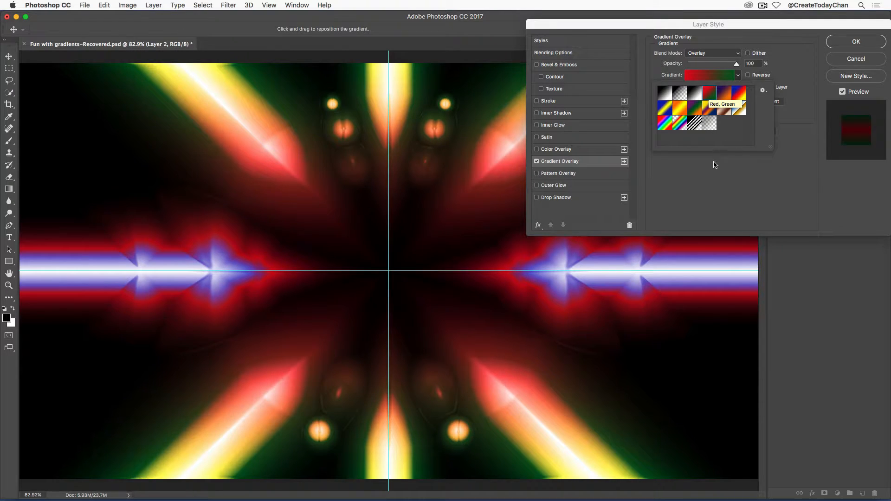
left_click(763, 91)
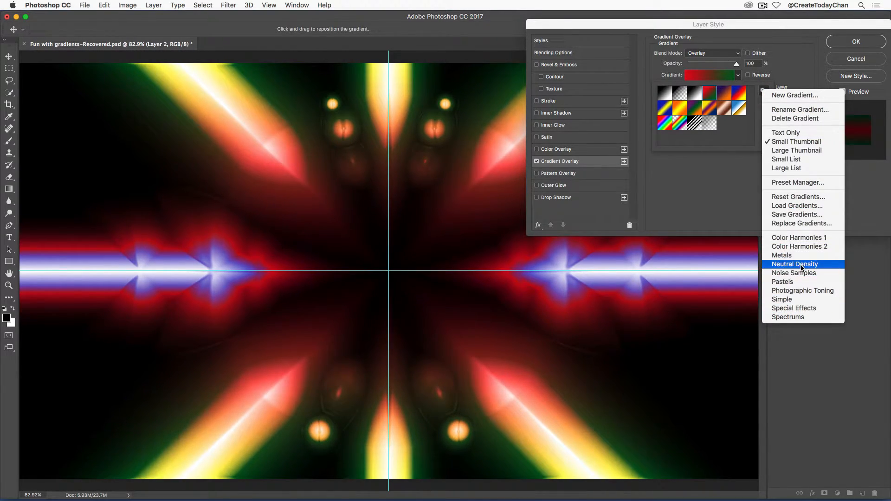
left_click(710, 195)
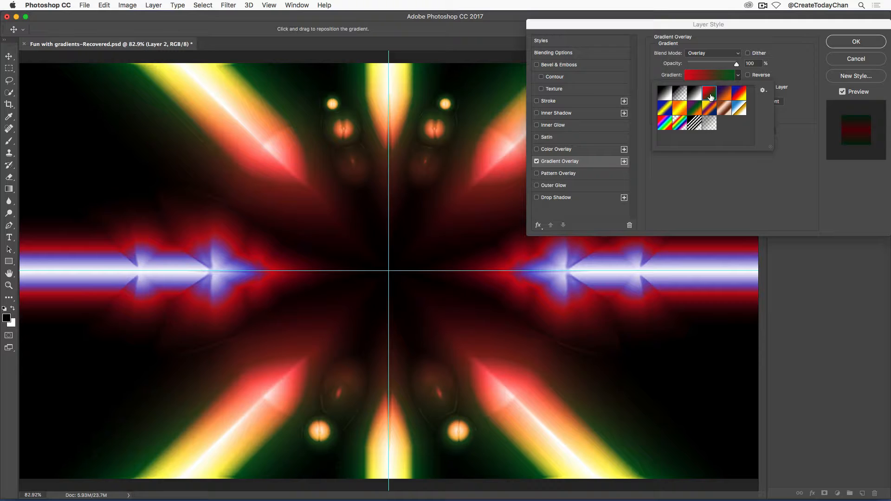
left_click(699, 185)
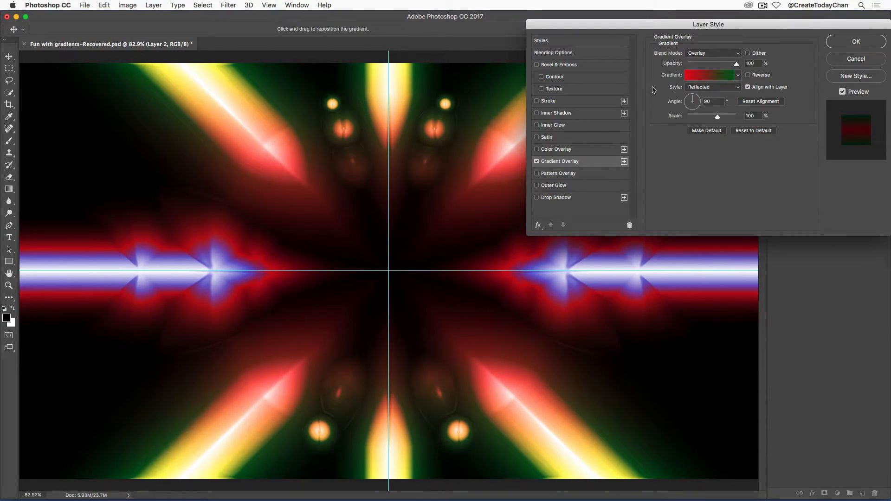
Try Radial, Diamond and Linear overlay styles, settling on Reflected with the scale set to 62%
left_click(708, 88)
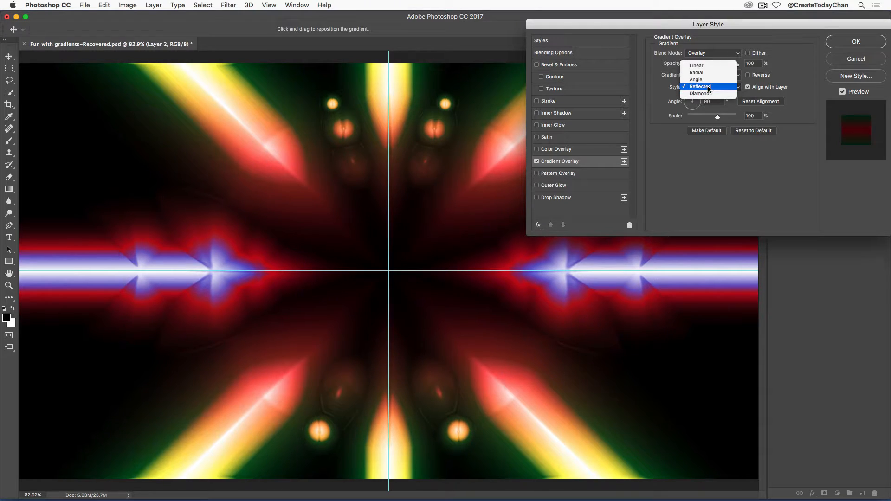
left_click(696, 72)
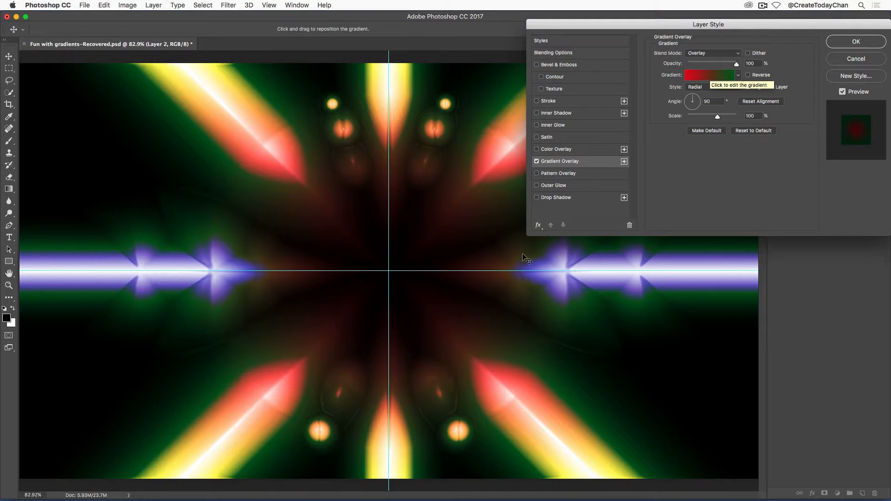
left_click_drag(718, 117, 757, 129)
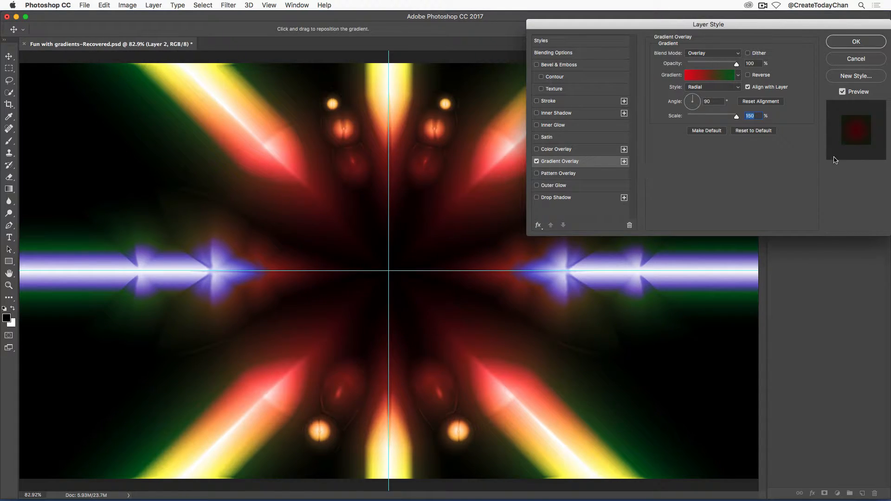
left_click(712, 88)
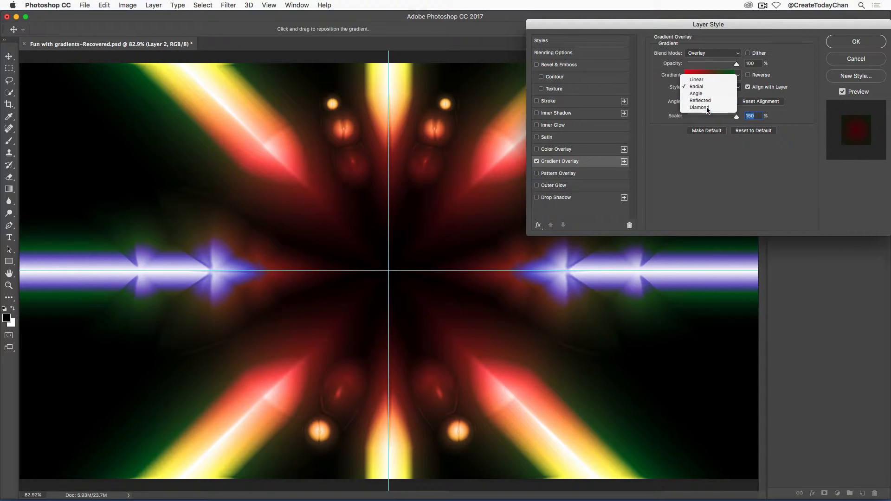
left_click(708, 108)
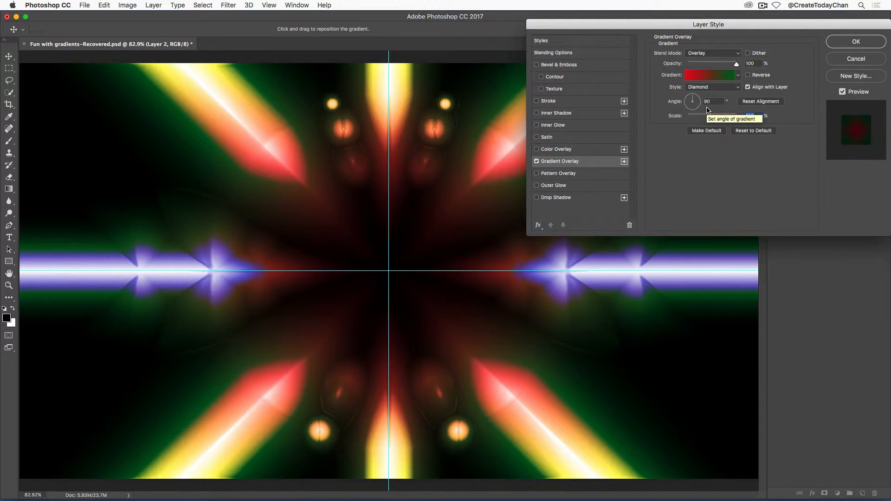
left_click(715, 88)
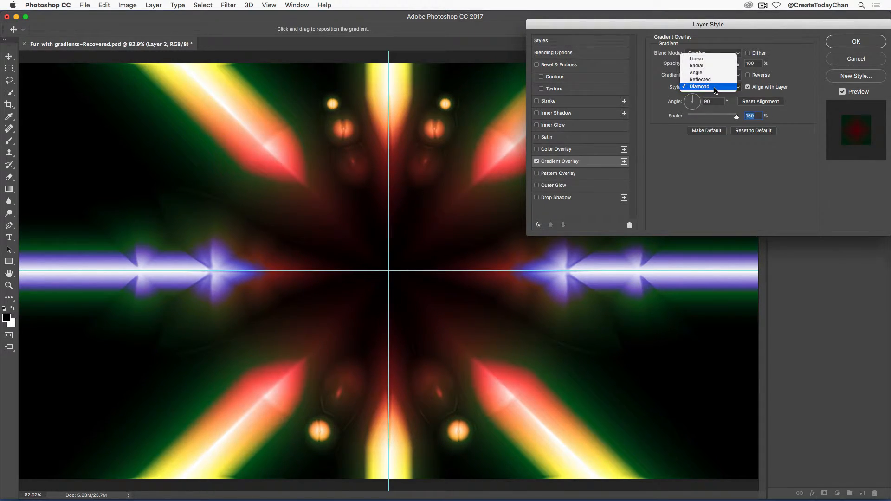
left_click(714, 59)
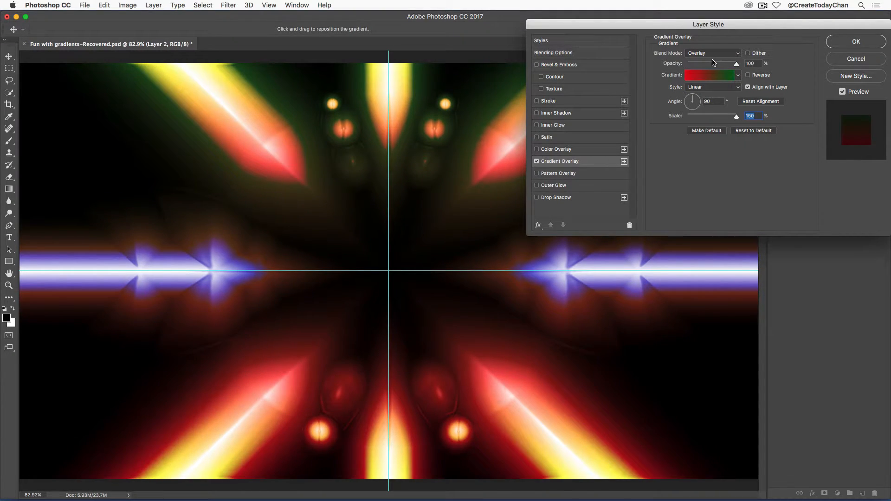
left_click(709, 89)
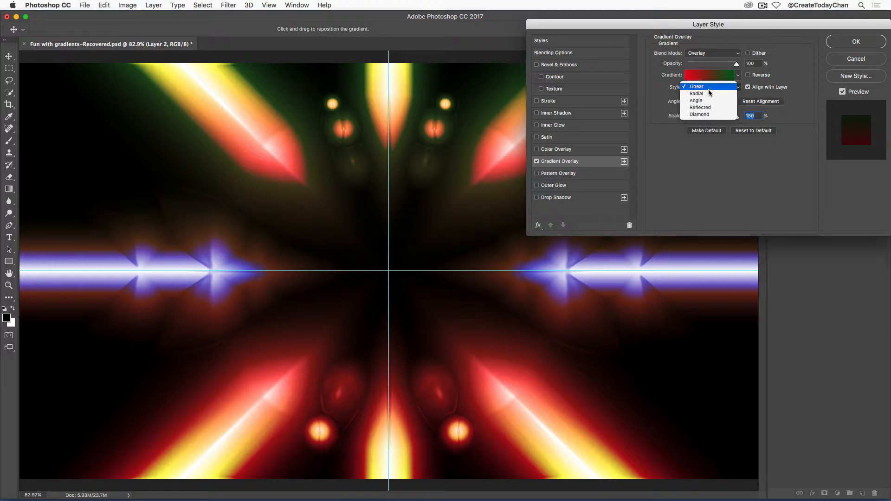
left_click(711, 106)
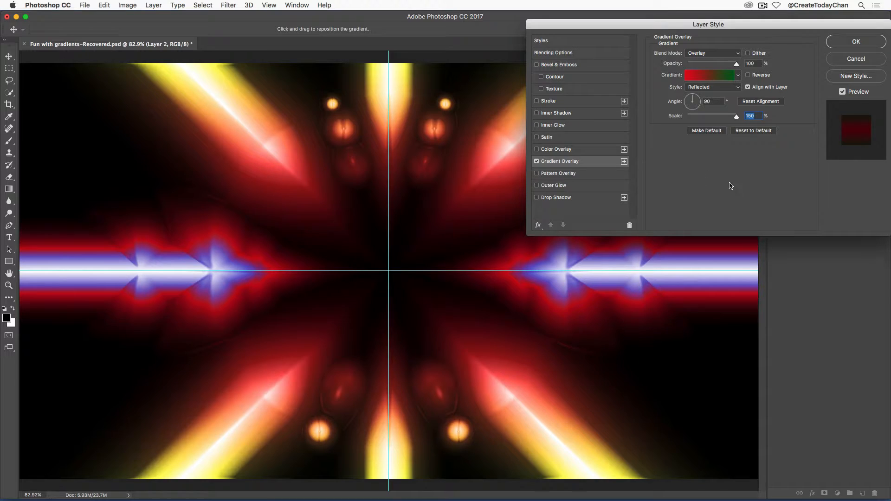
left_click_drag(738, 117, 704, 122)
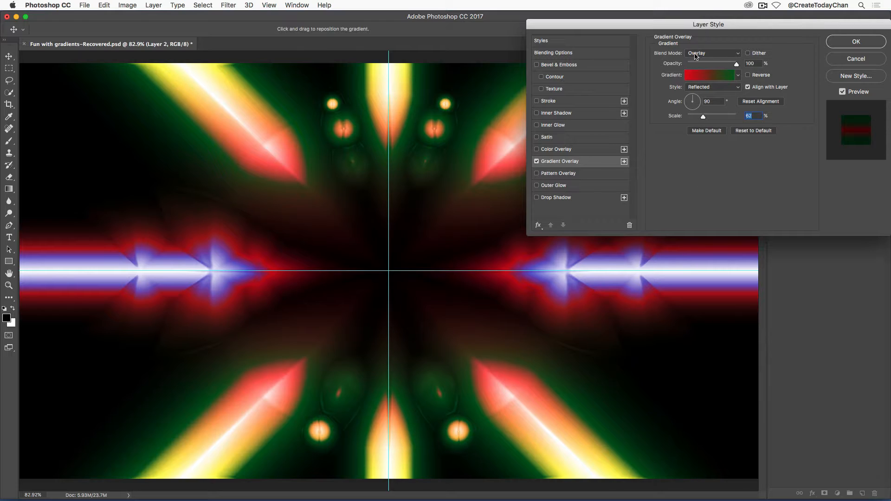
Try several blend modes for the overlay, set it to Color and apply the layer style
left_click(726, 55)
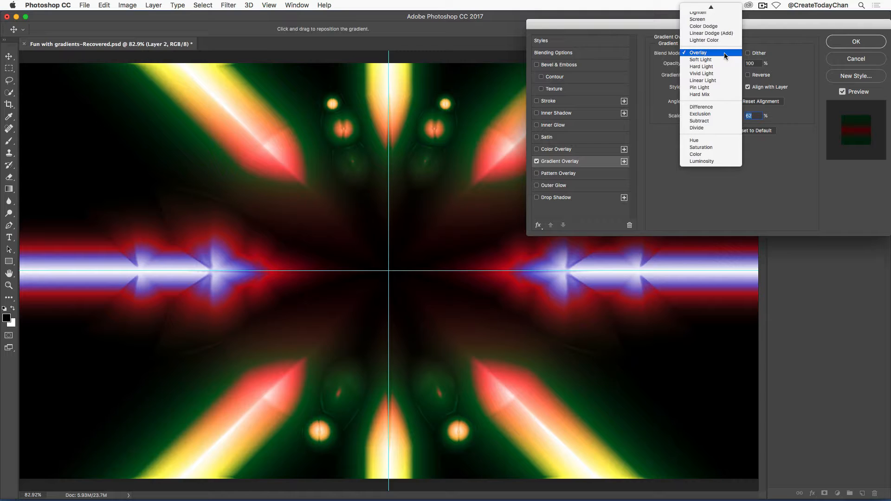
left_click(714, 107)
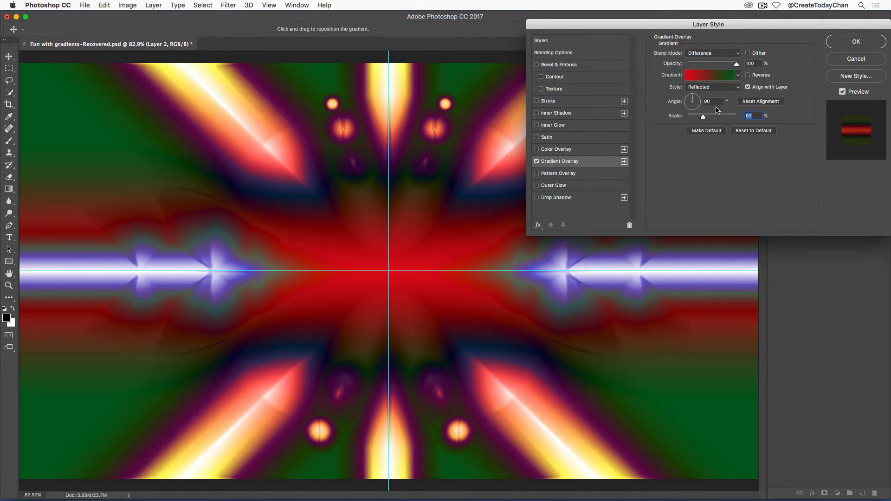
left_click(701, 55)
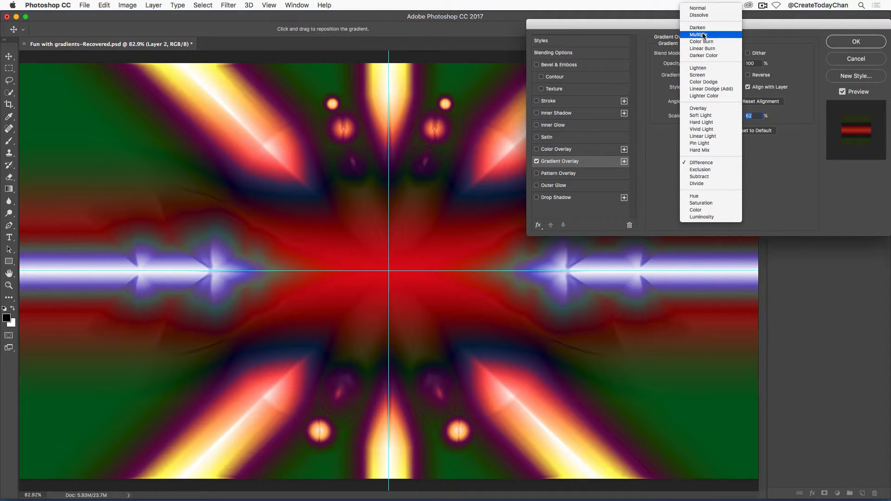
left_click(705, 35)
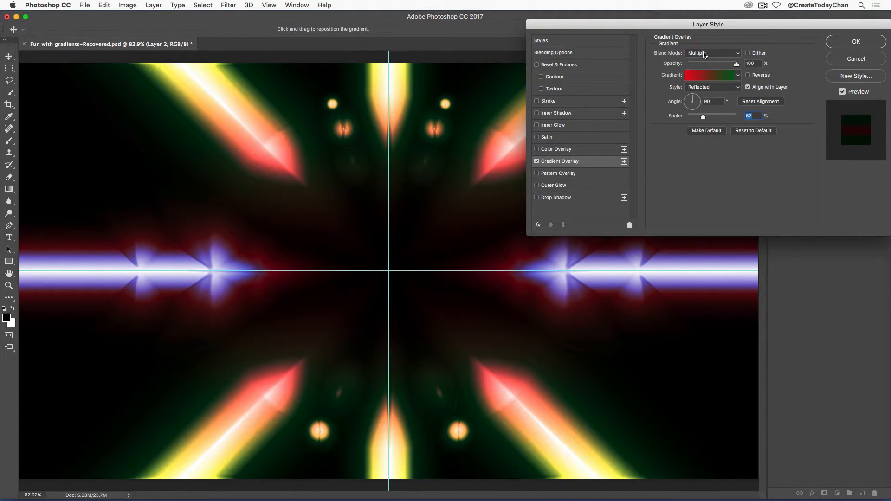
left_click(705, 54)
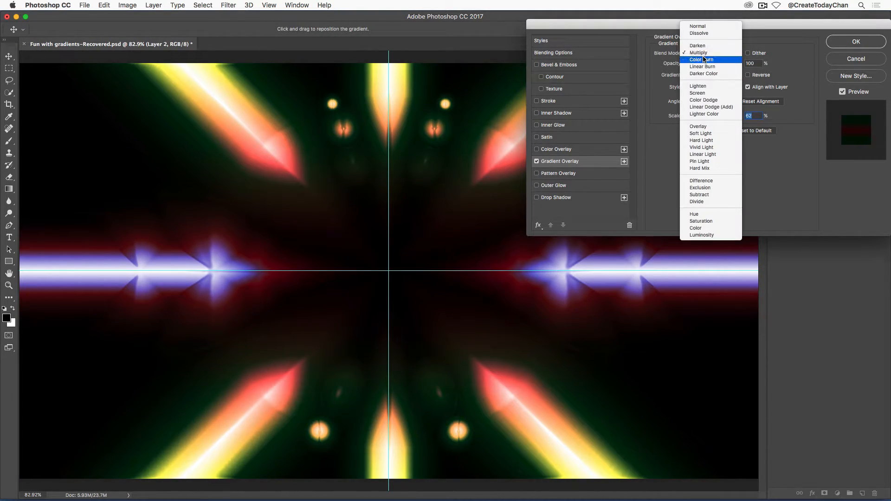
left_click(702, 140)
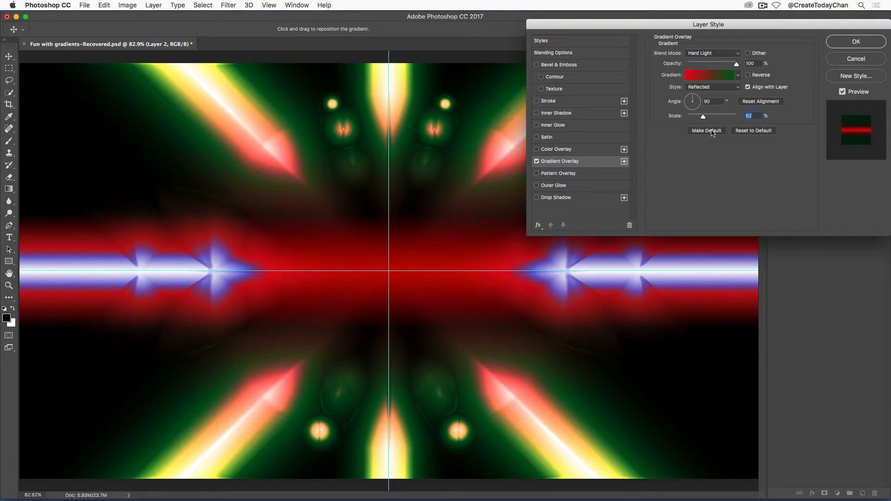
left_click(706, 57)
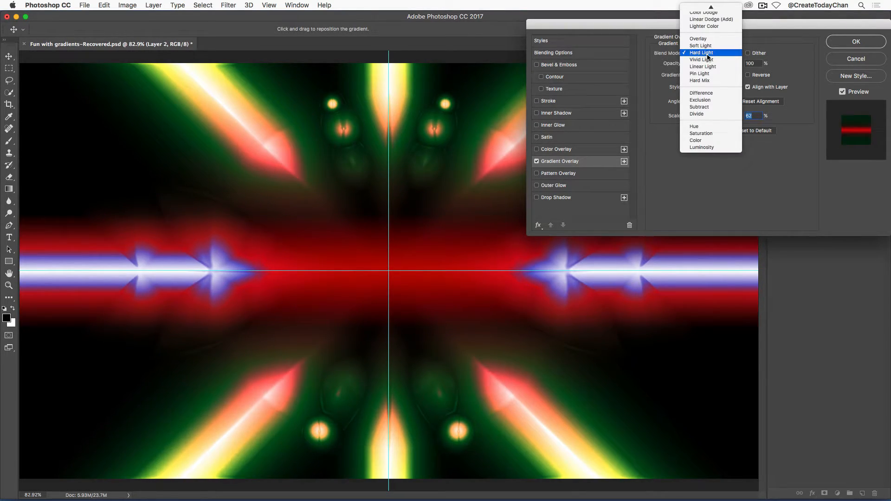
left_click(706, 81)
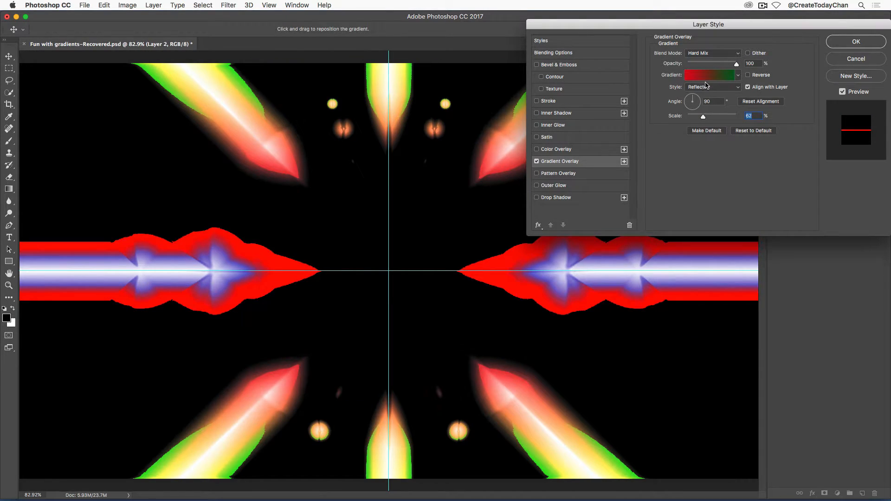
left_click(710, 53)
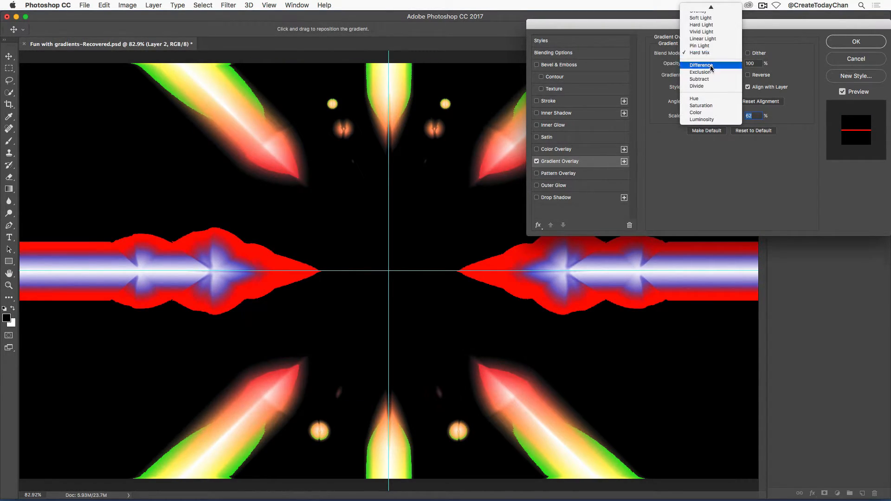
left_click(707, 114)
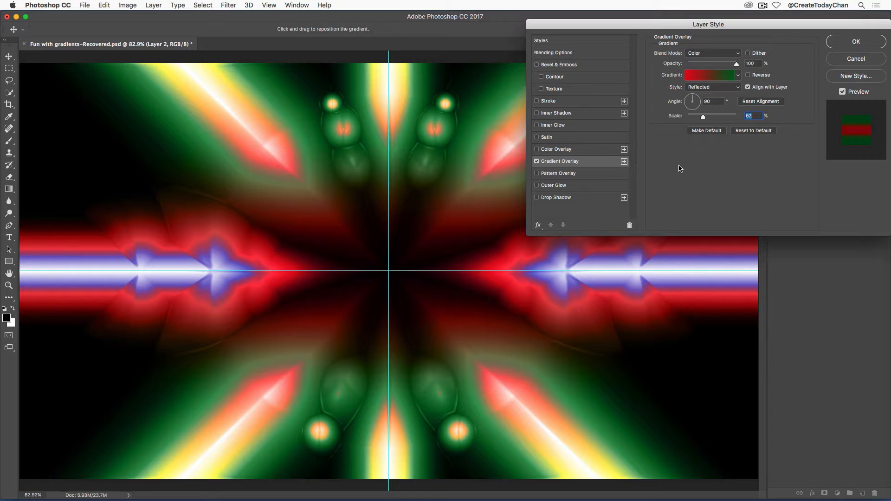
left_click(857, 42)
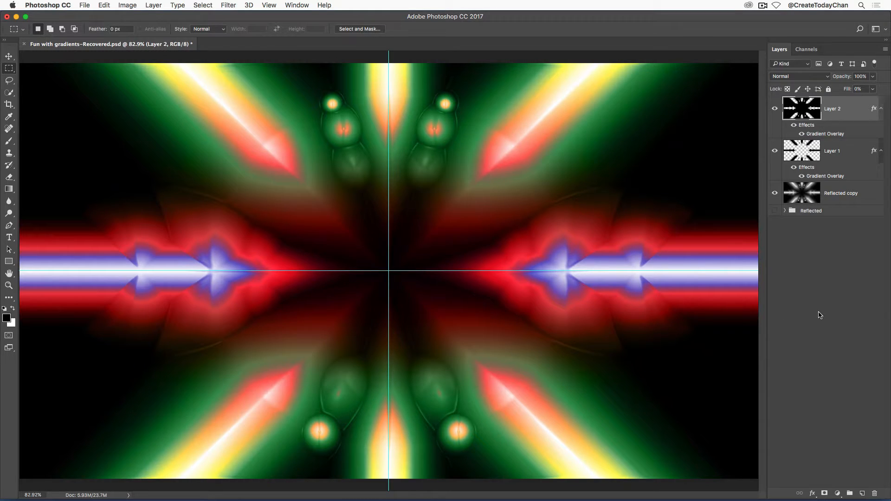
Save the document and switch to the Gradient tool
key("super+s")
key("g")
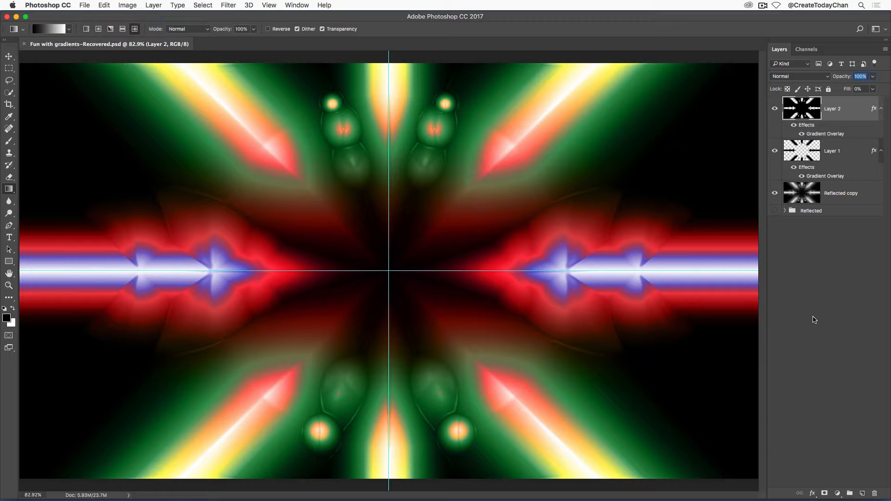
Examine the Blue copy, Red, Green and Blue channels one at a time, ending on Red
left_click(808, 50)
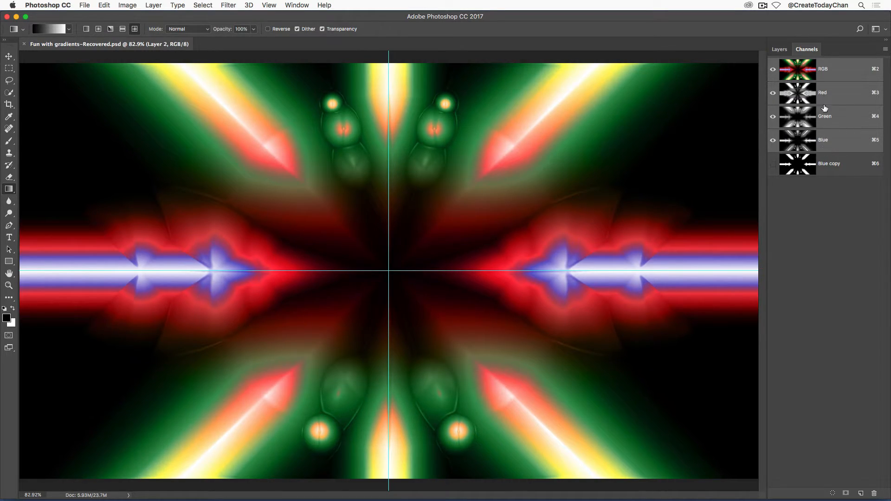
left_click(808, 171)
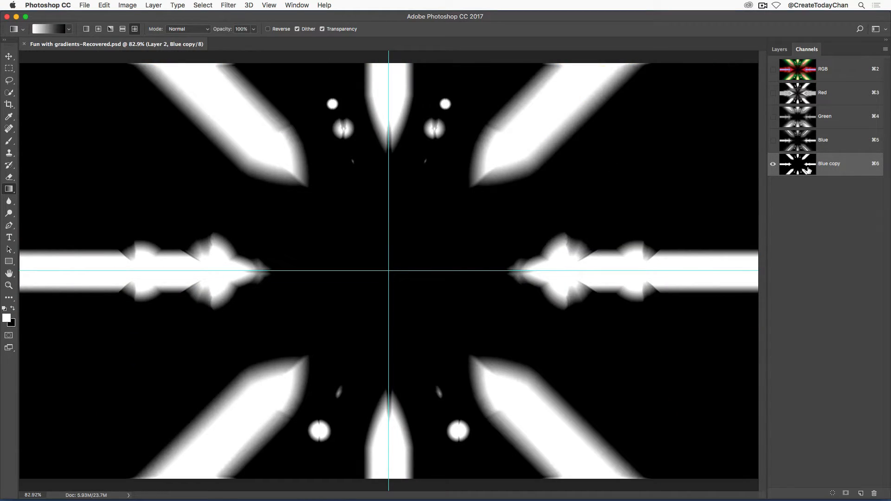
left_click(826, 96)
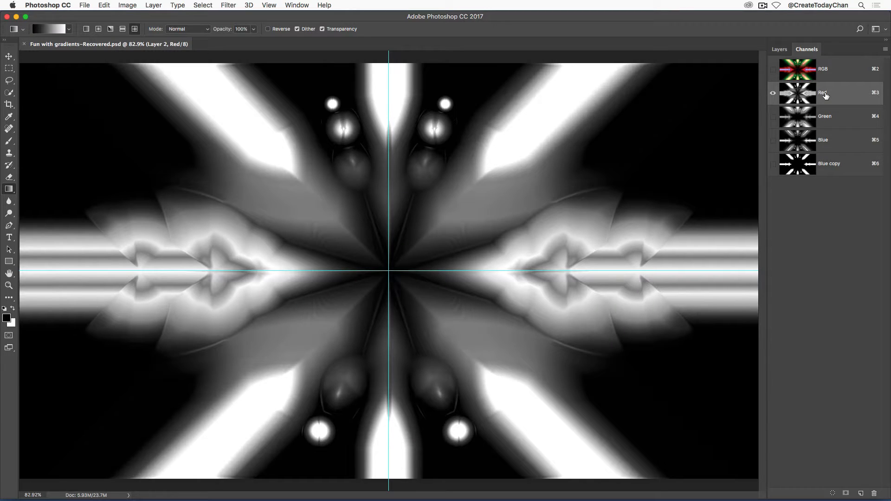
left_click(827, 121)
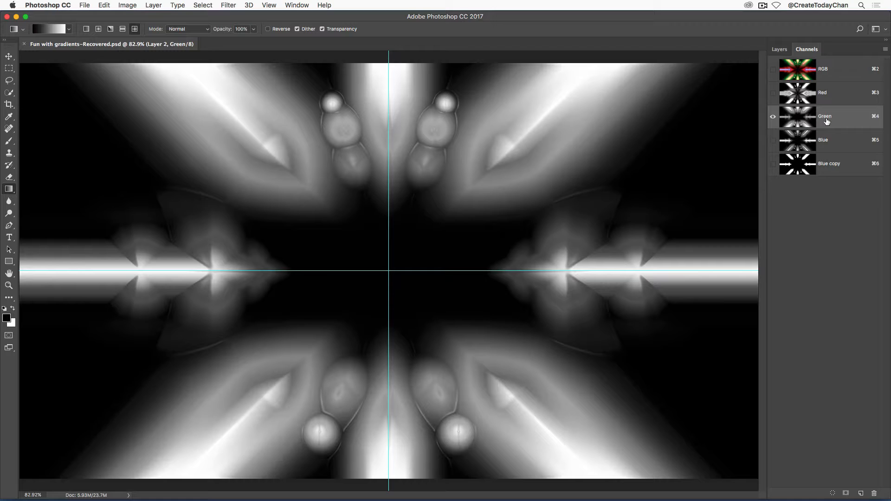
left_click(825, 145)
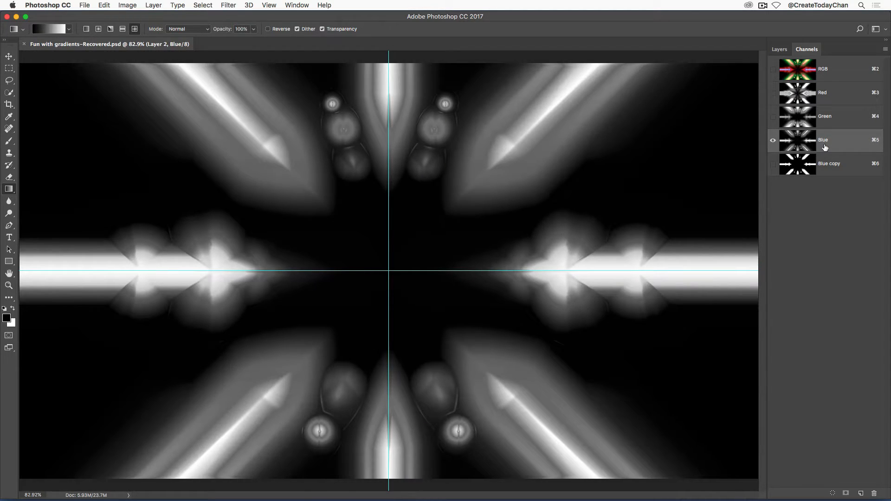
left_click(838, 96)
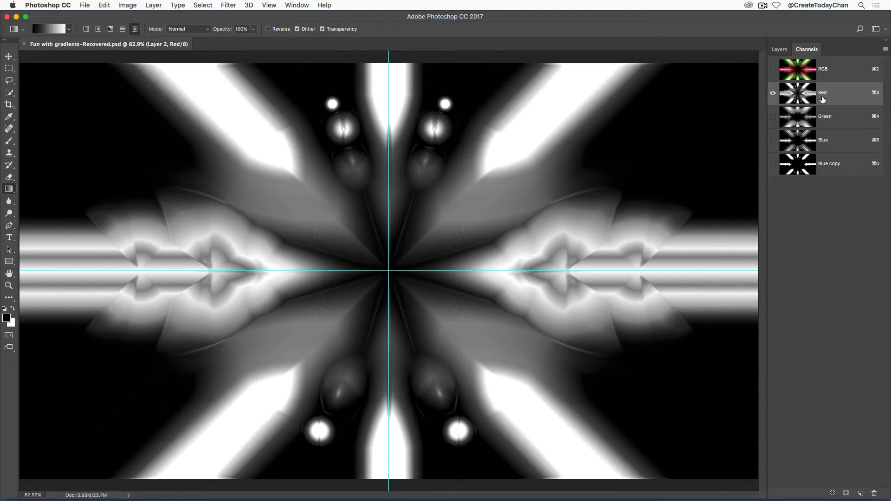
Duplicate the Red channel and apply Levels to the copy with input black at 174 and white at 210
left_click_drag(825, 96, 862, 495)
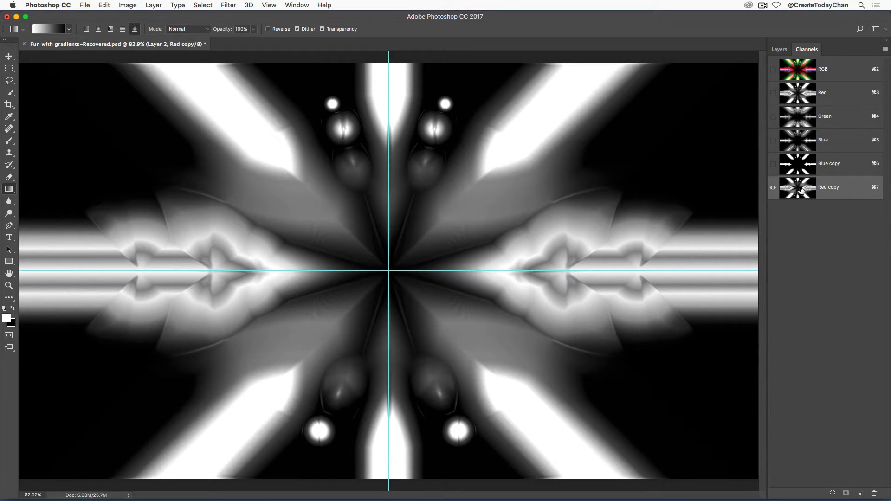
key("super+l")
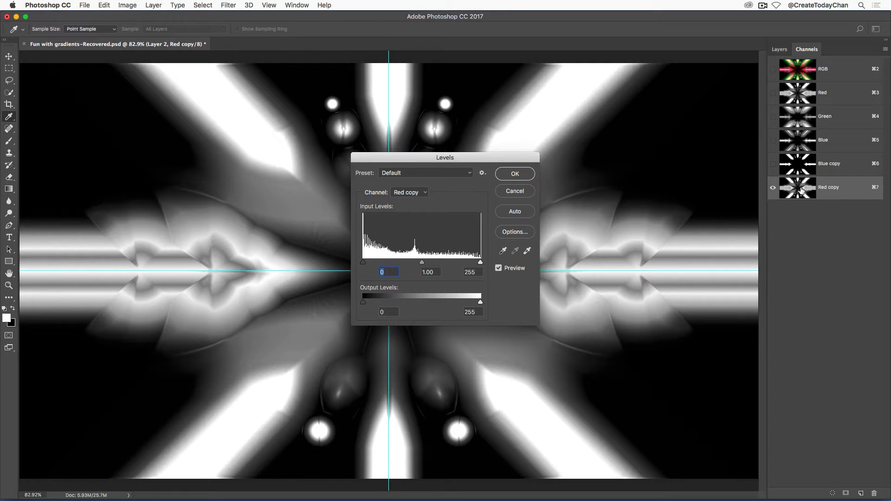
left_click_drag(363, 263, 408, 263)
left_click_drag(410, 263, 445, 265)
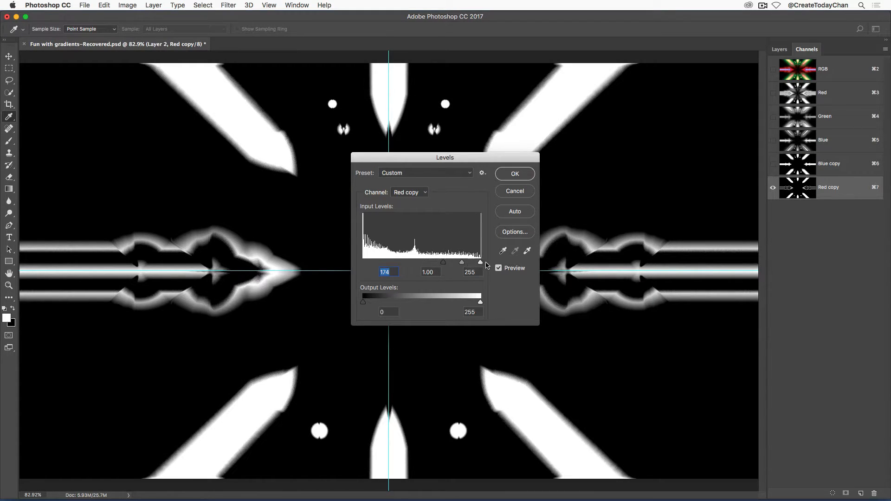
left_click_drag(481, 264, 460, 265)
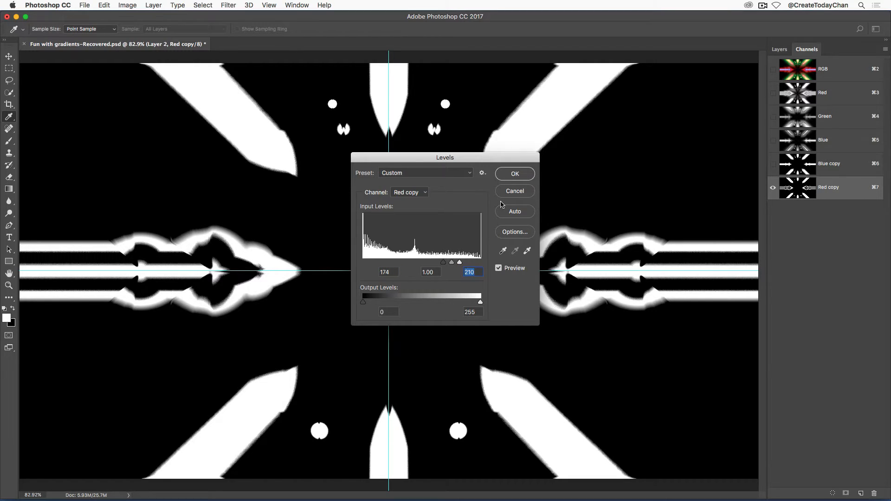
left_click(515, 174)
Load the Red copy channel as a selection and return to the RGB composite channel
key("g")
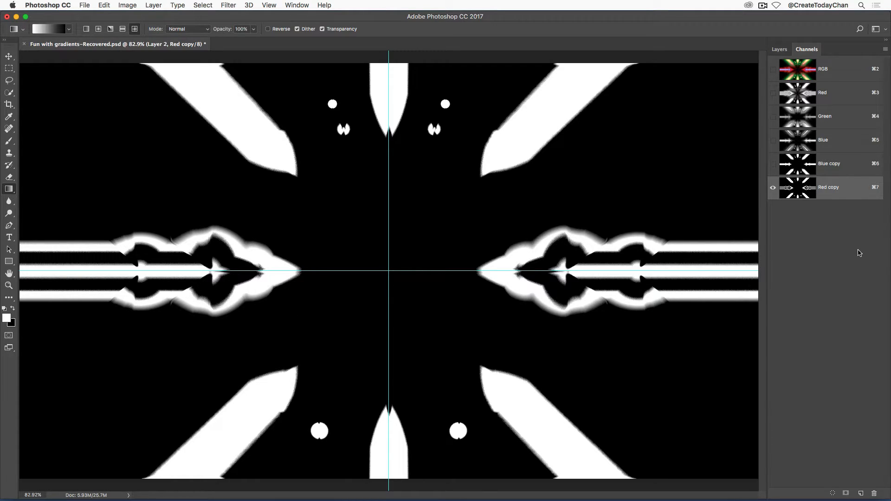
left_click(803, 191, "super")
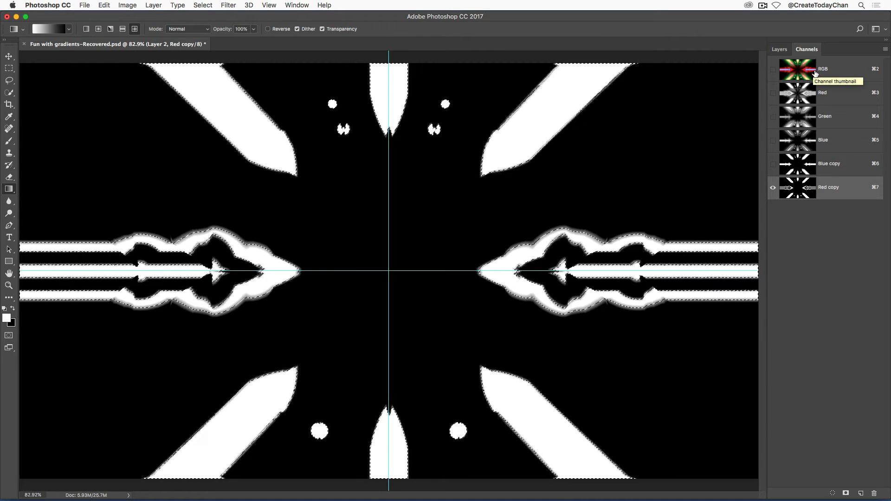
left_click(826, 74)
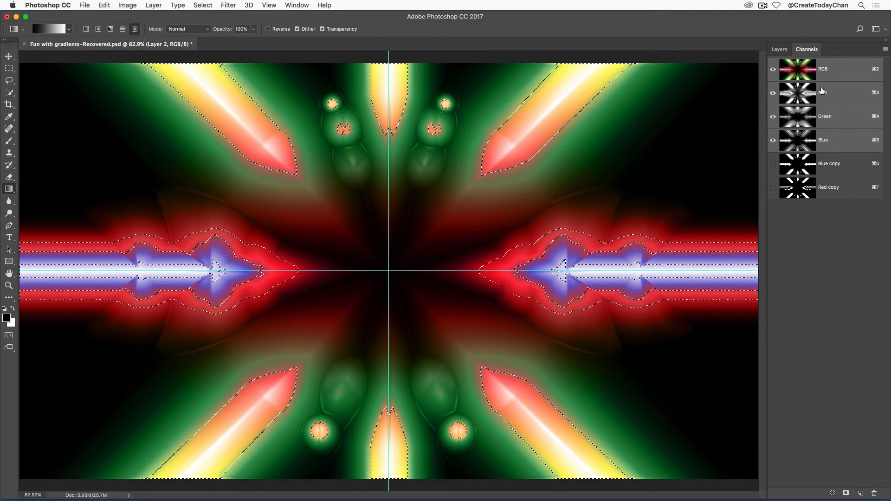
Create a new layer, fill the selection with the foreground colour, and deselect
left_click(781, 50)
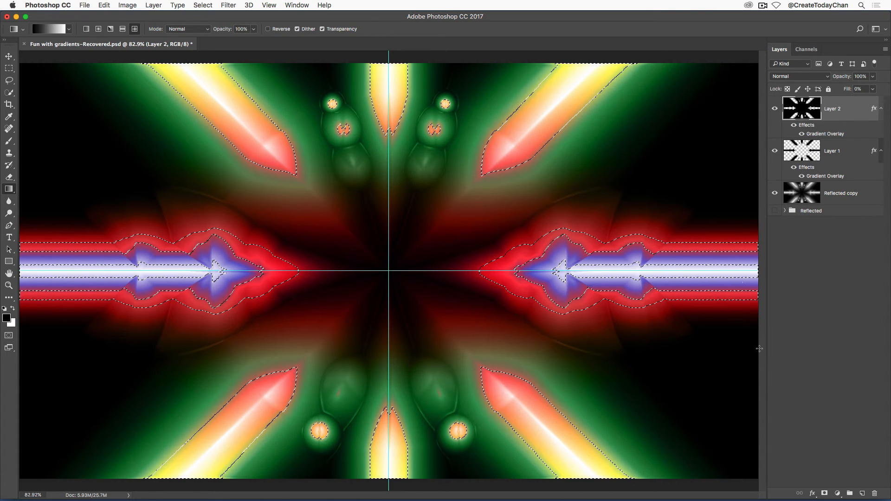
left_click(862, 493)
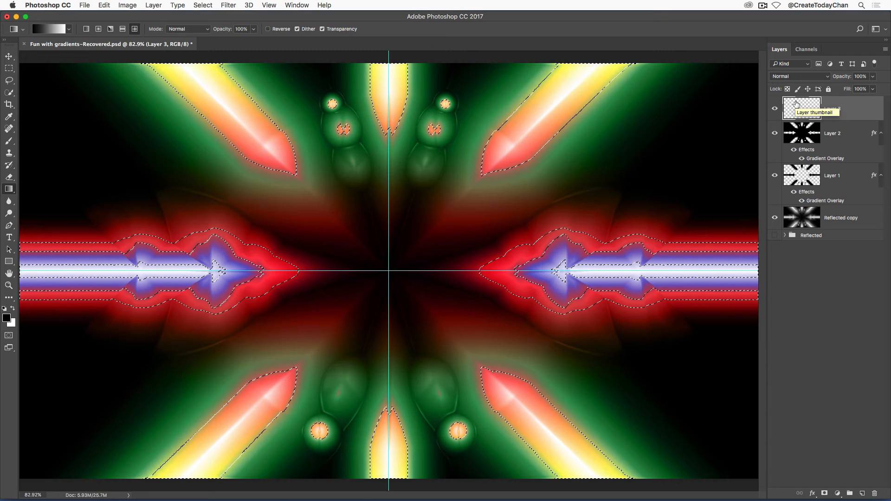
key("alt+BackSpace")
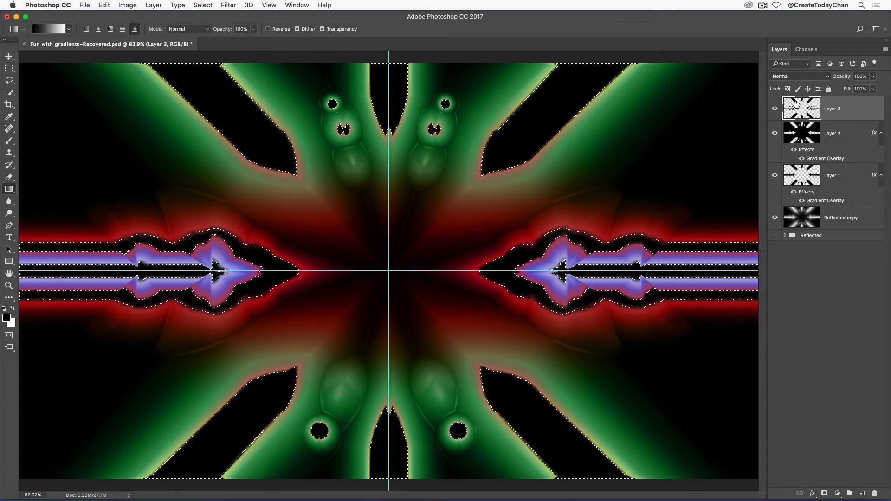
key("super+d")
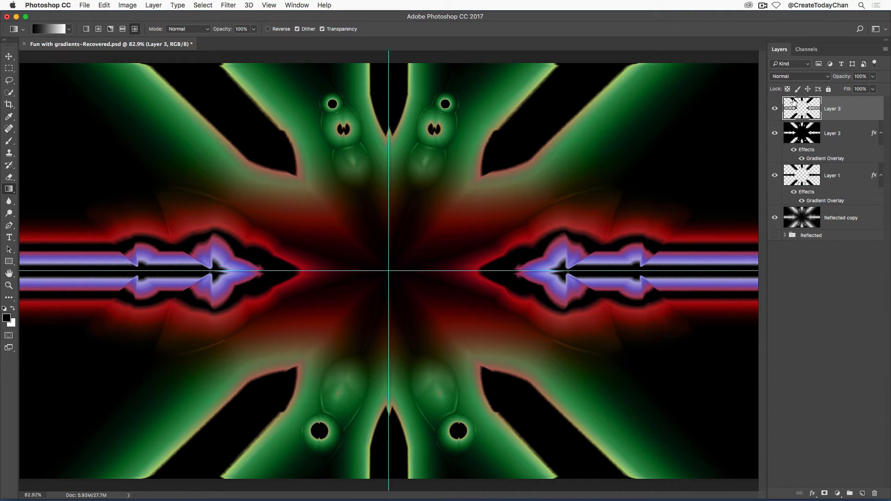
Set the new layer's fill to 0%
left_click(874, 92)
left_click_drag(875, 101, 820, 107)
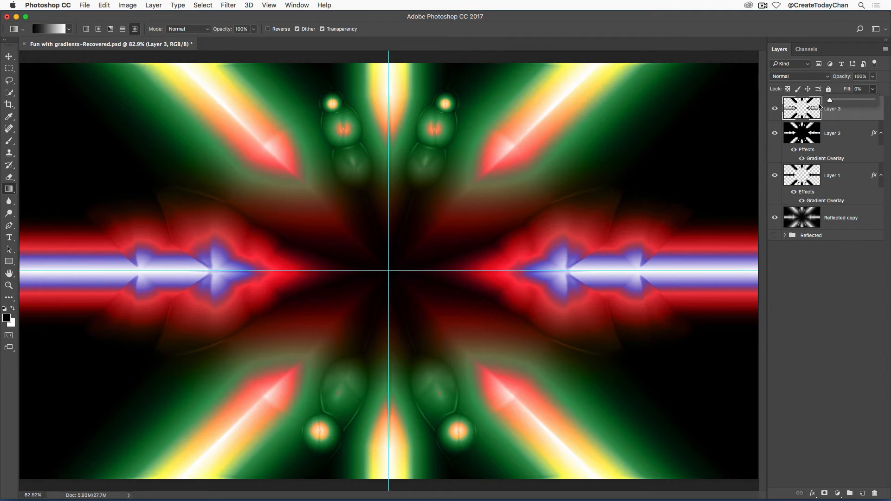
left_click(807, 111)
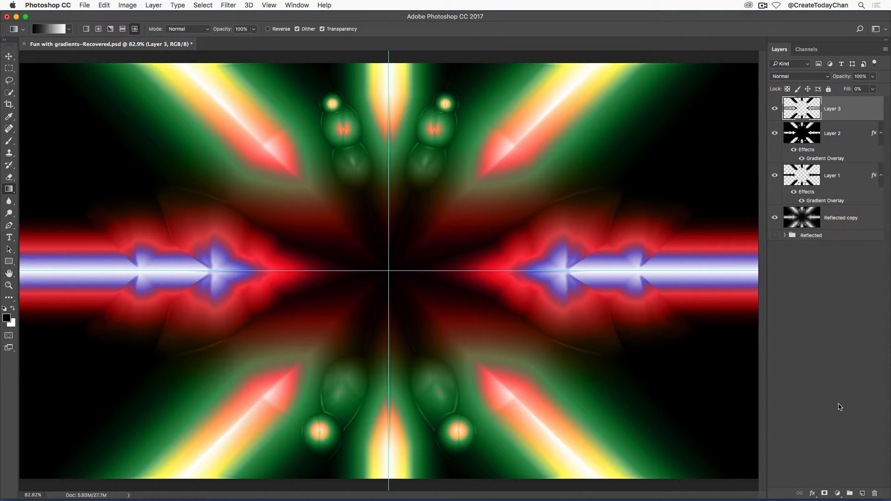
Add a Gradient Overlay to the new layer, trying Transparent Rainbow before choosing the rainbow spectrum gradient
left_click(812, 494)
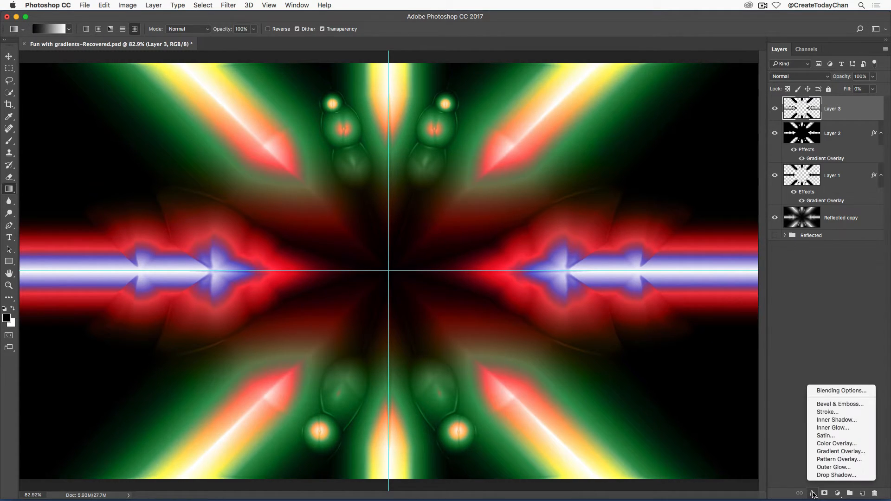
left_click(842, 451)
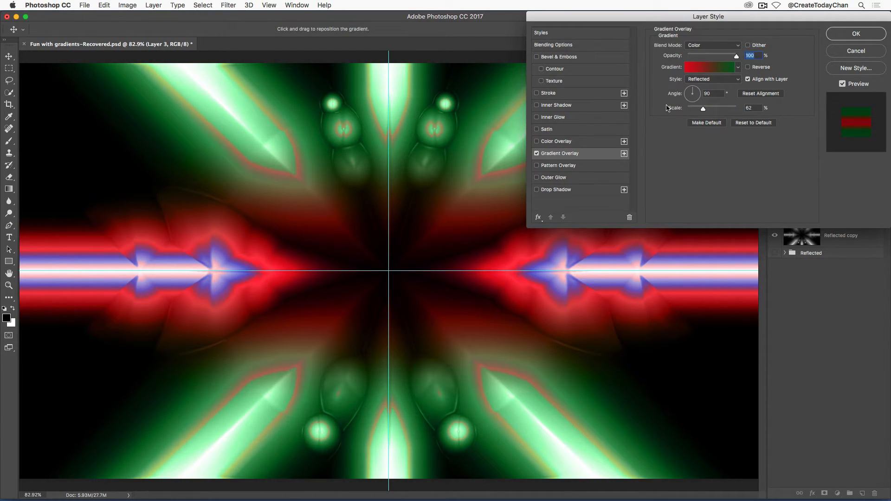
left_click(739, 68)
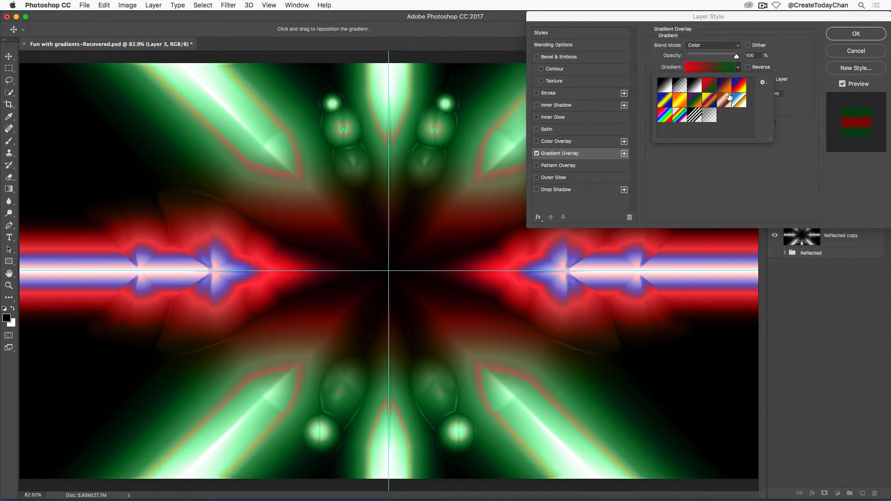
left_click(666, 119)
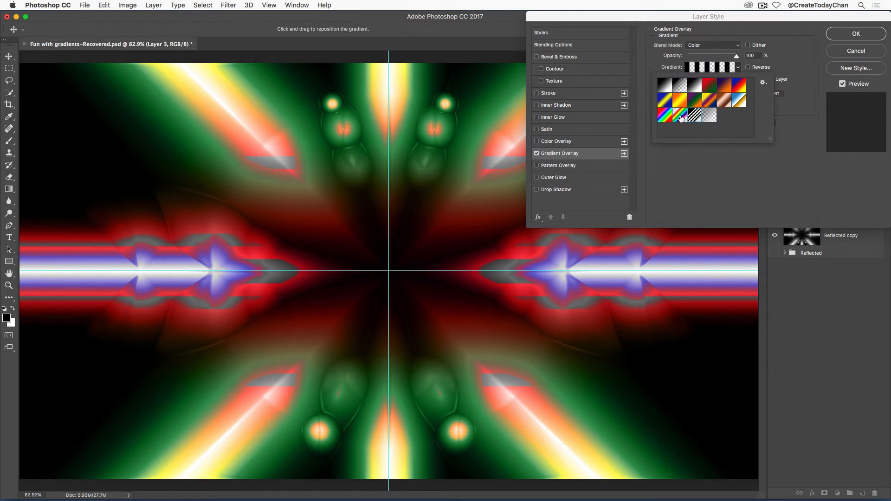
left_click(681, 118)
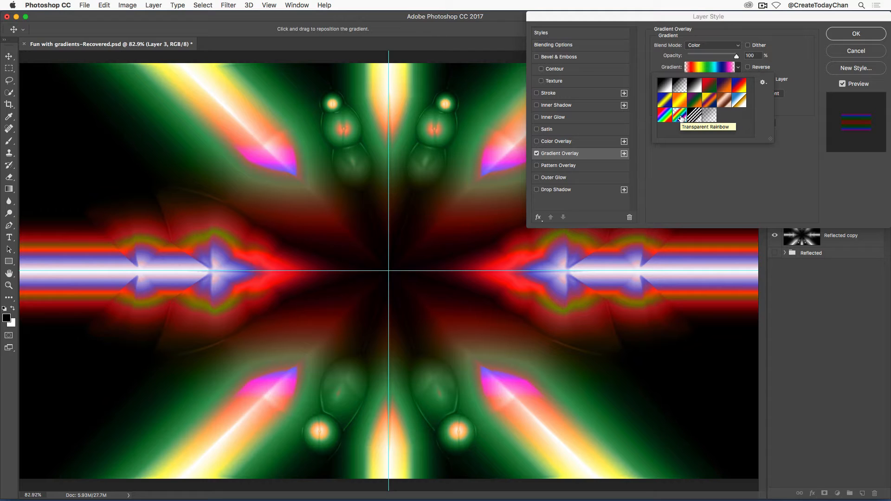
left_click(664, 120)
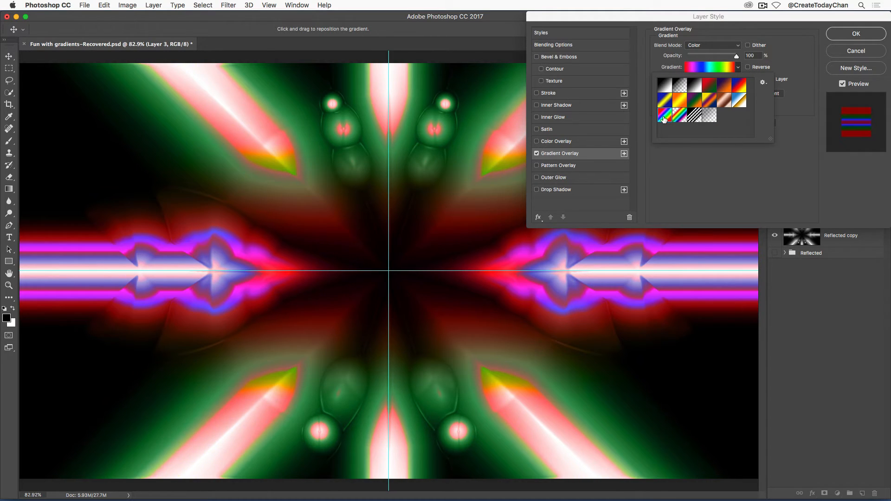
left_click(687, 167)
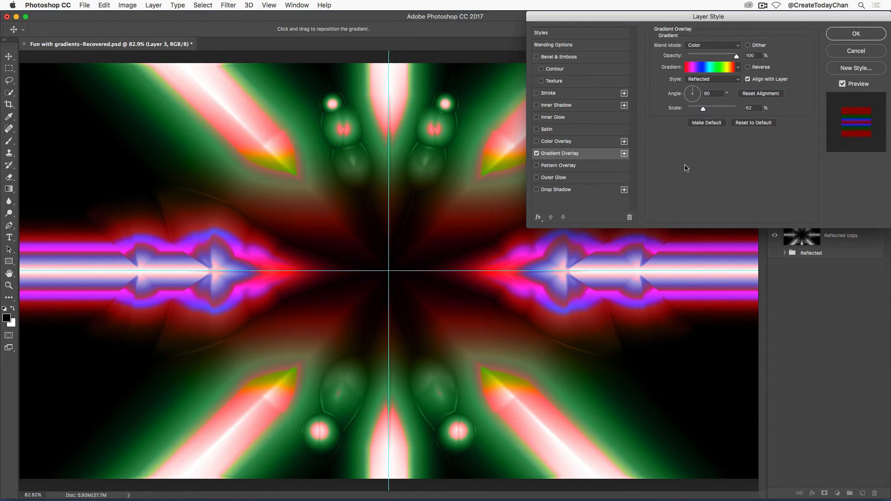
Keep the overlay's blend mode as Color, set the scale to 75% and apply the layer style
left_click(710, 48)
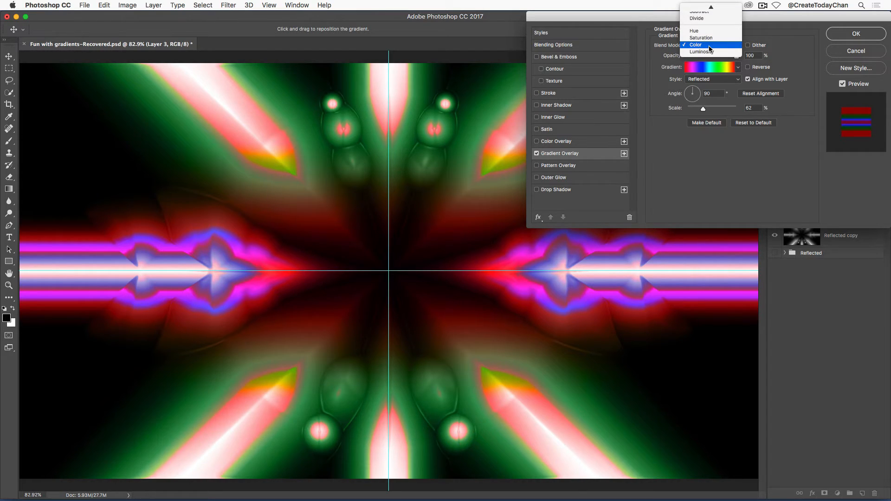
left_click(710, 46)
mouse_move(704, 109)
left_mouse_down()
mouse_move(743, 114)
mouse_move(687, 119)
mouse_move(709, 116)
left_mouse_up()
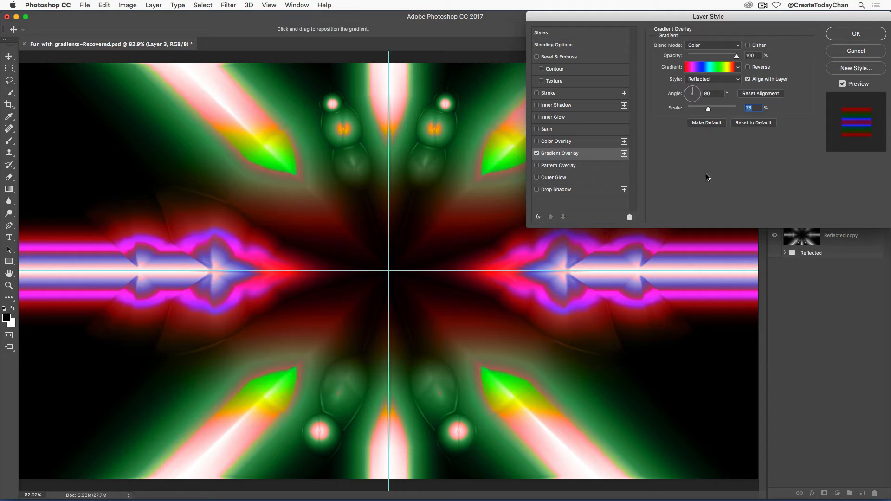
left_click(846, 35)
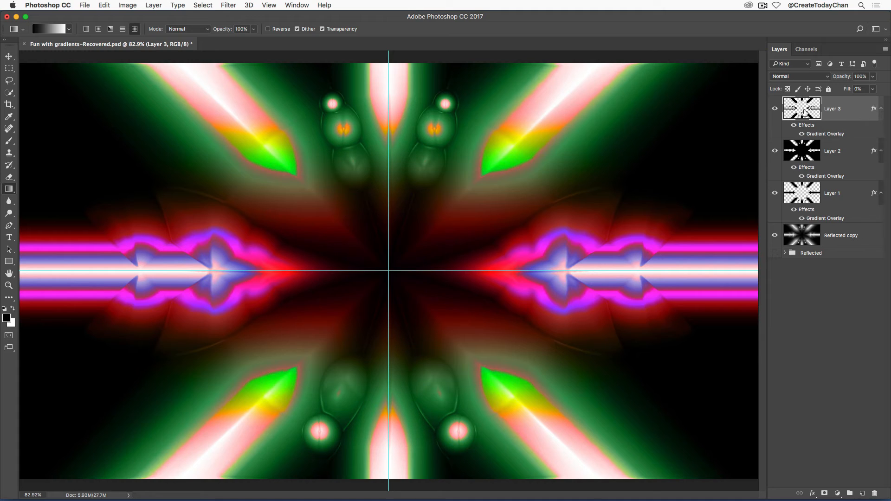
Hide the guides and save the document
key("super+semicolon")
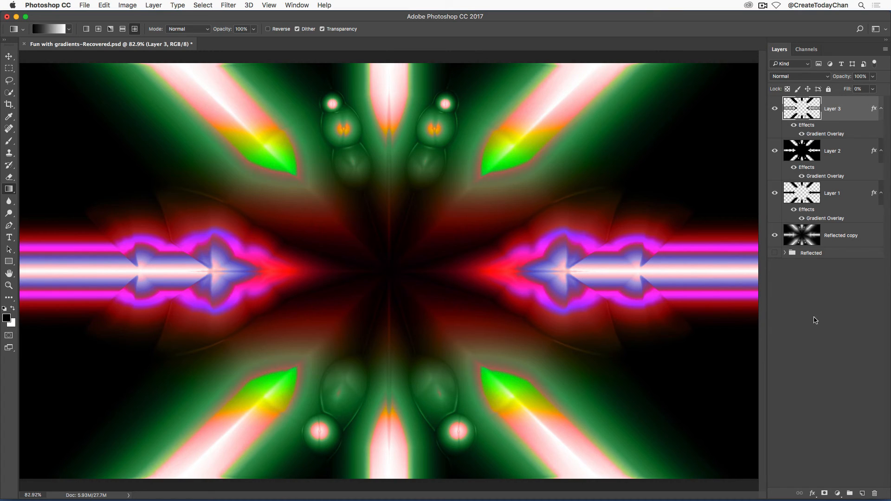
key("super+s")
left_click(828, 331)
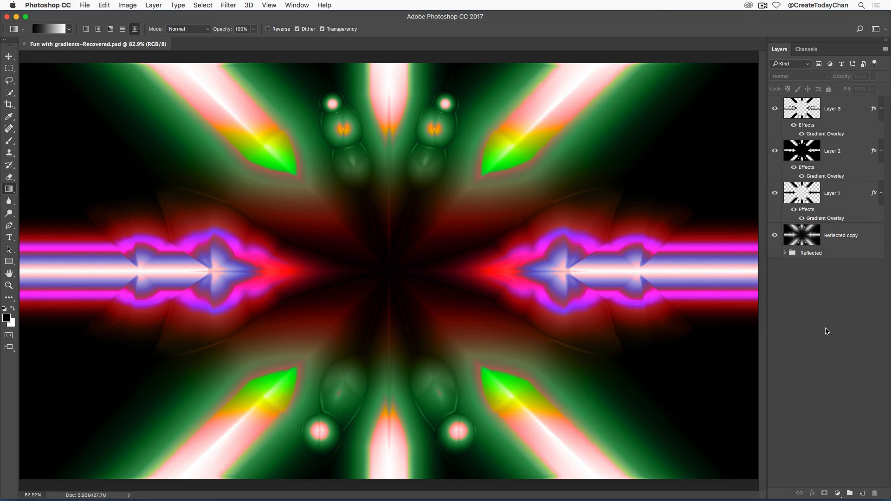